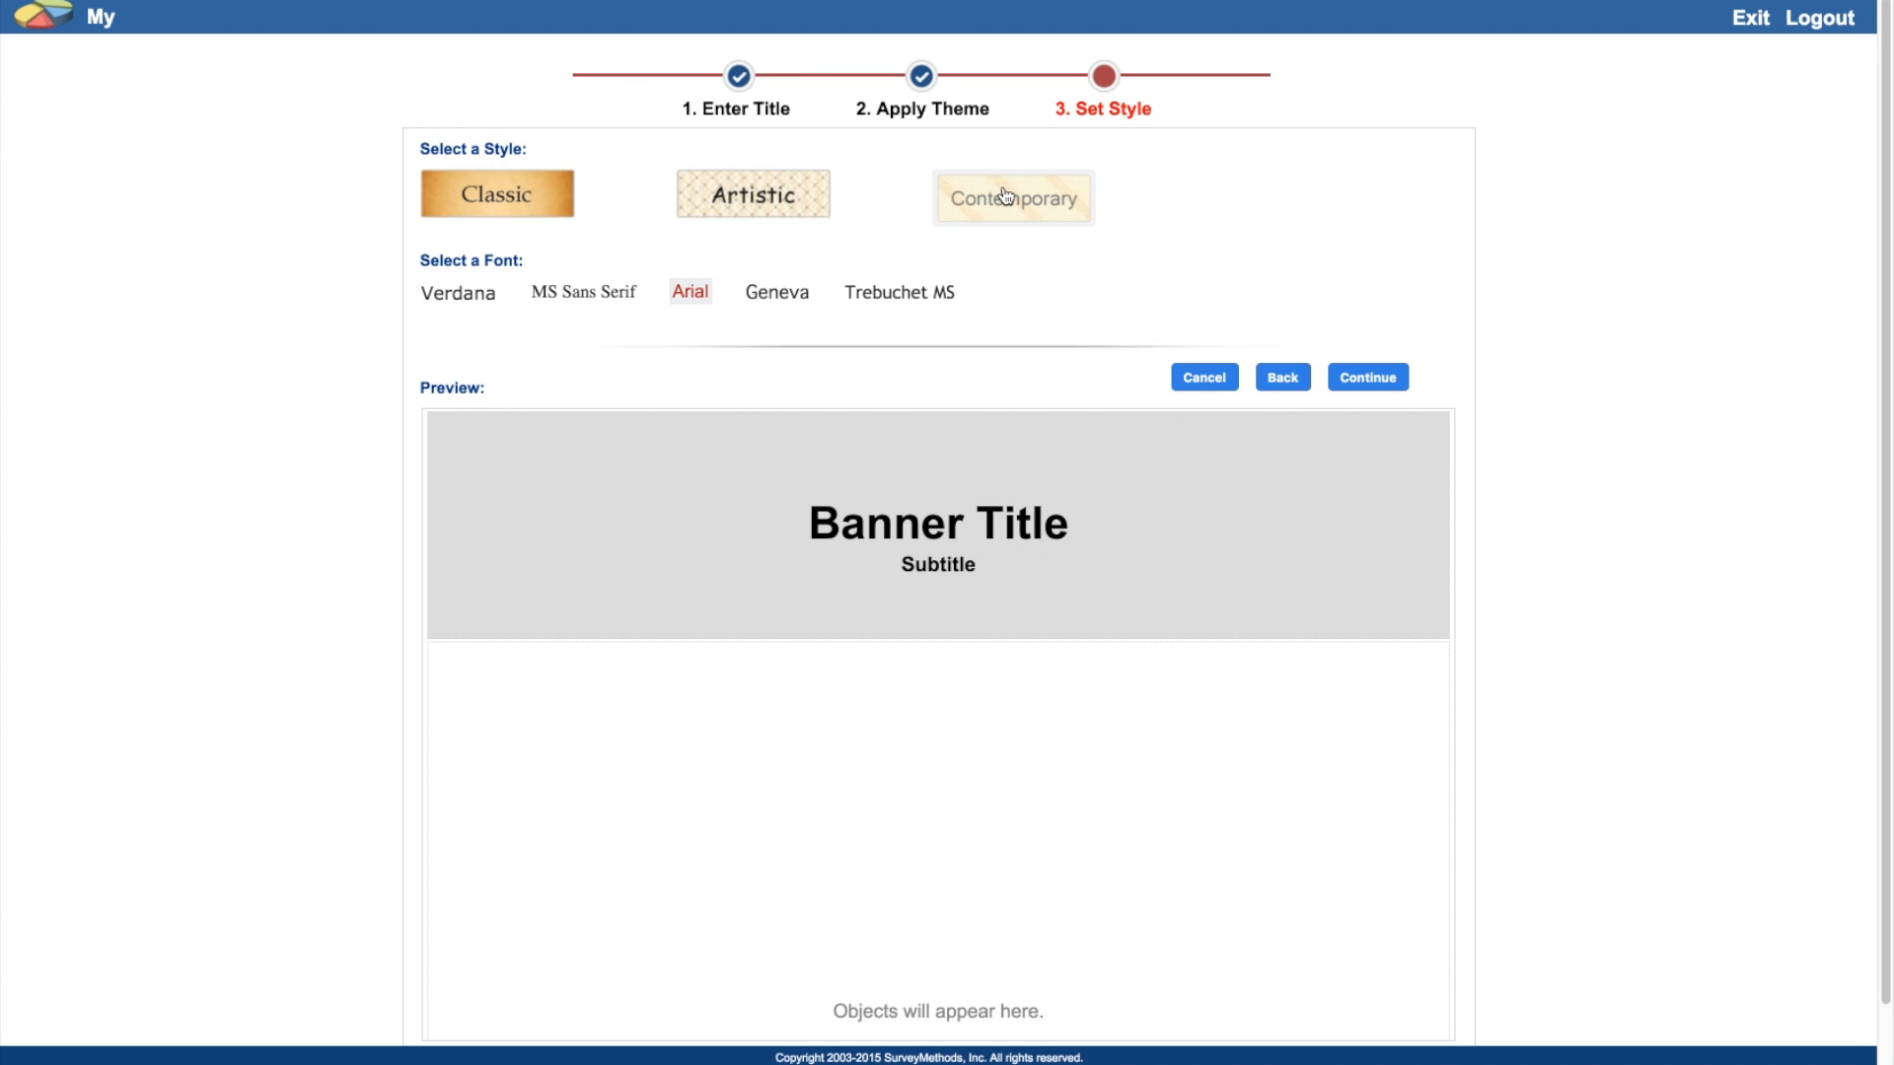
Step: Apply the Contemporary style and the Verdana font to the newsletter
click(439, 295)
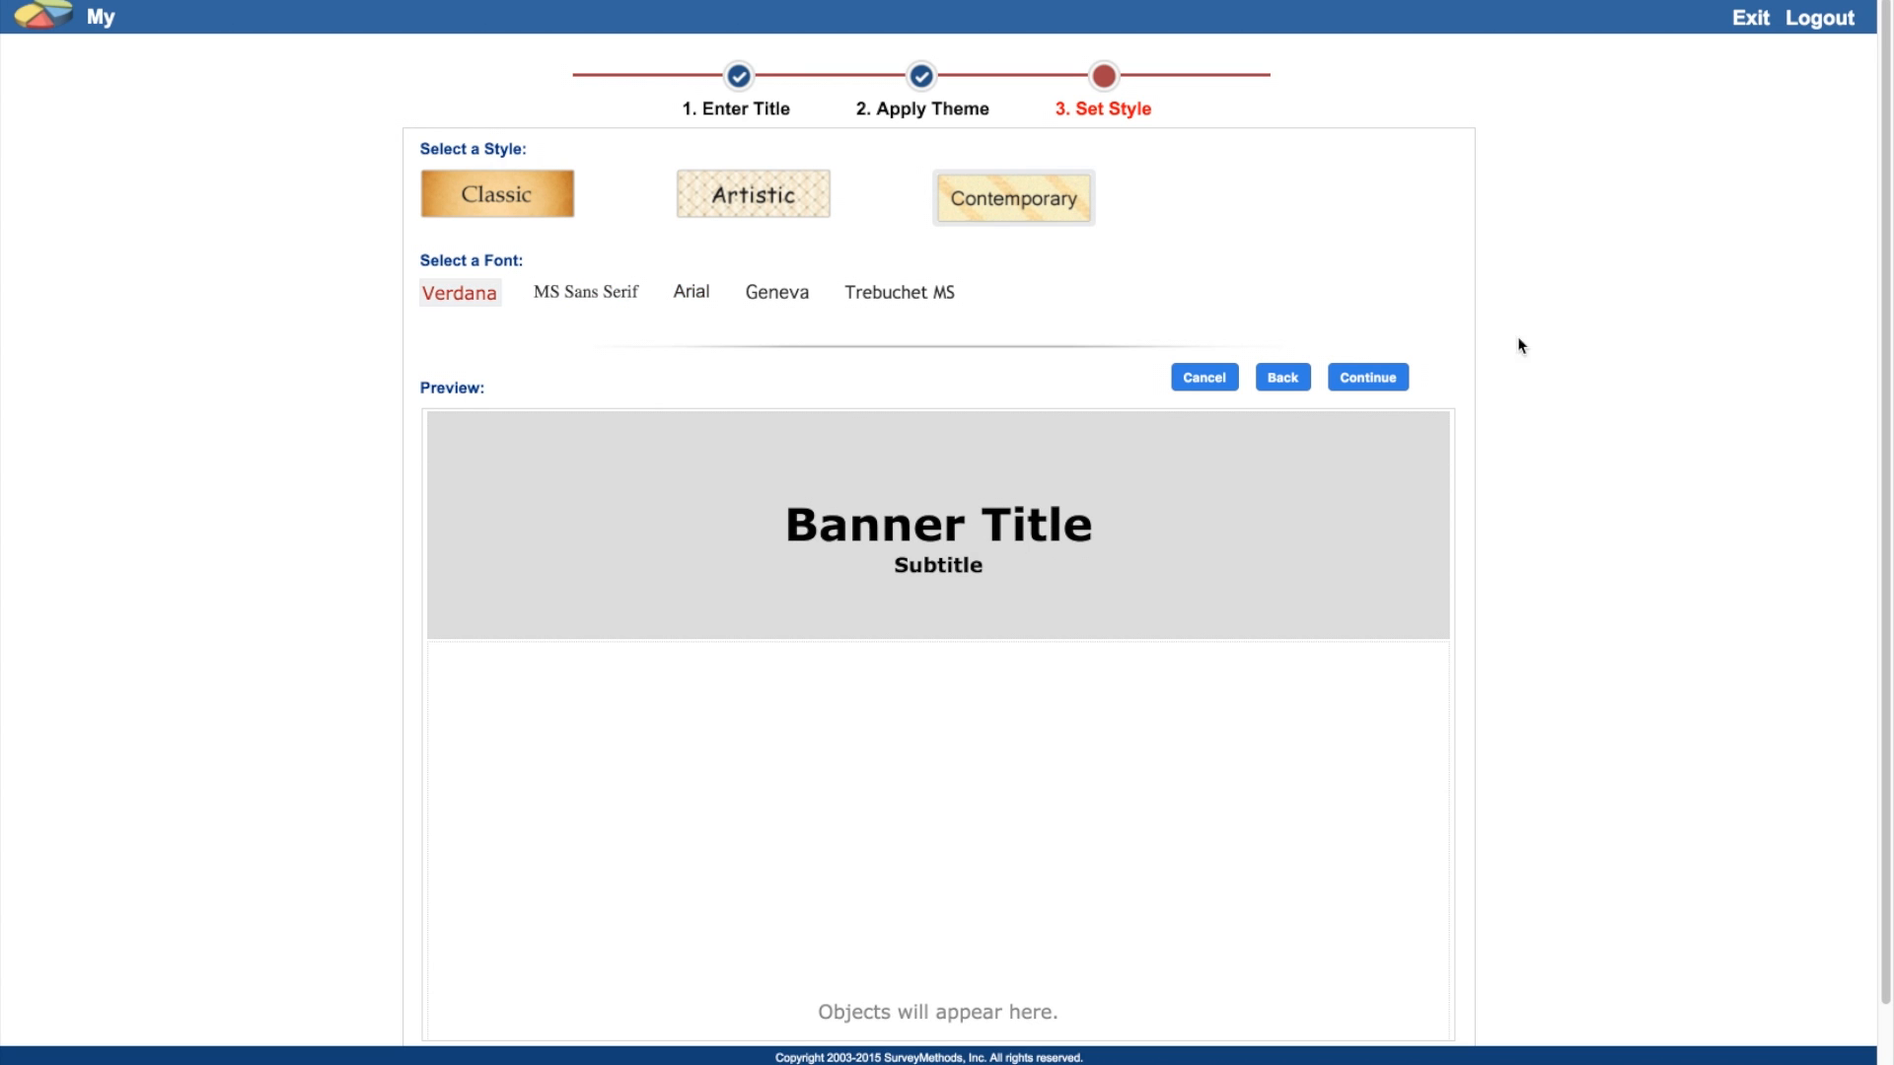
click(1393, 380)
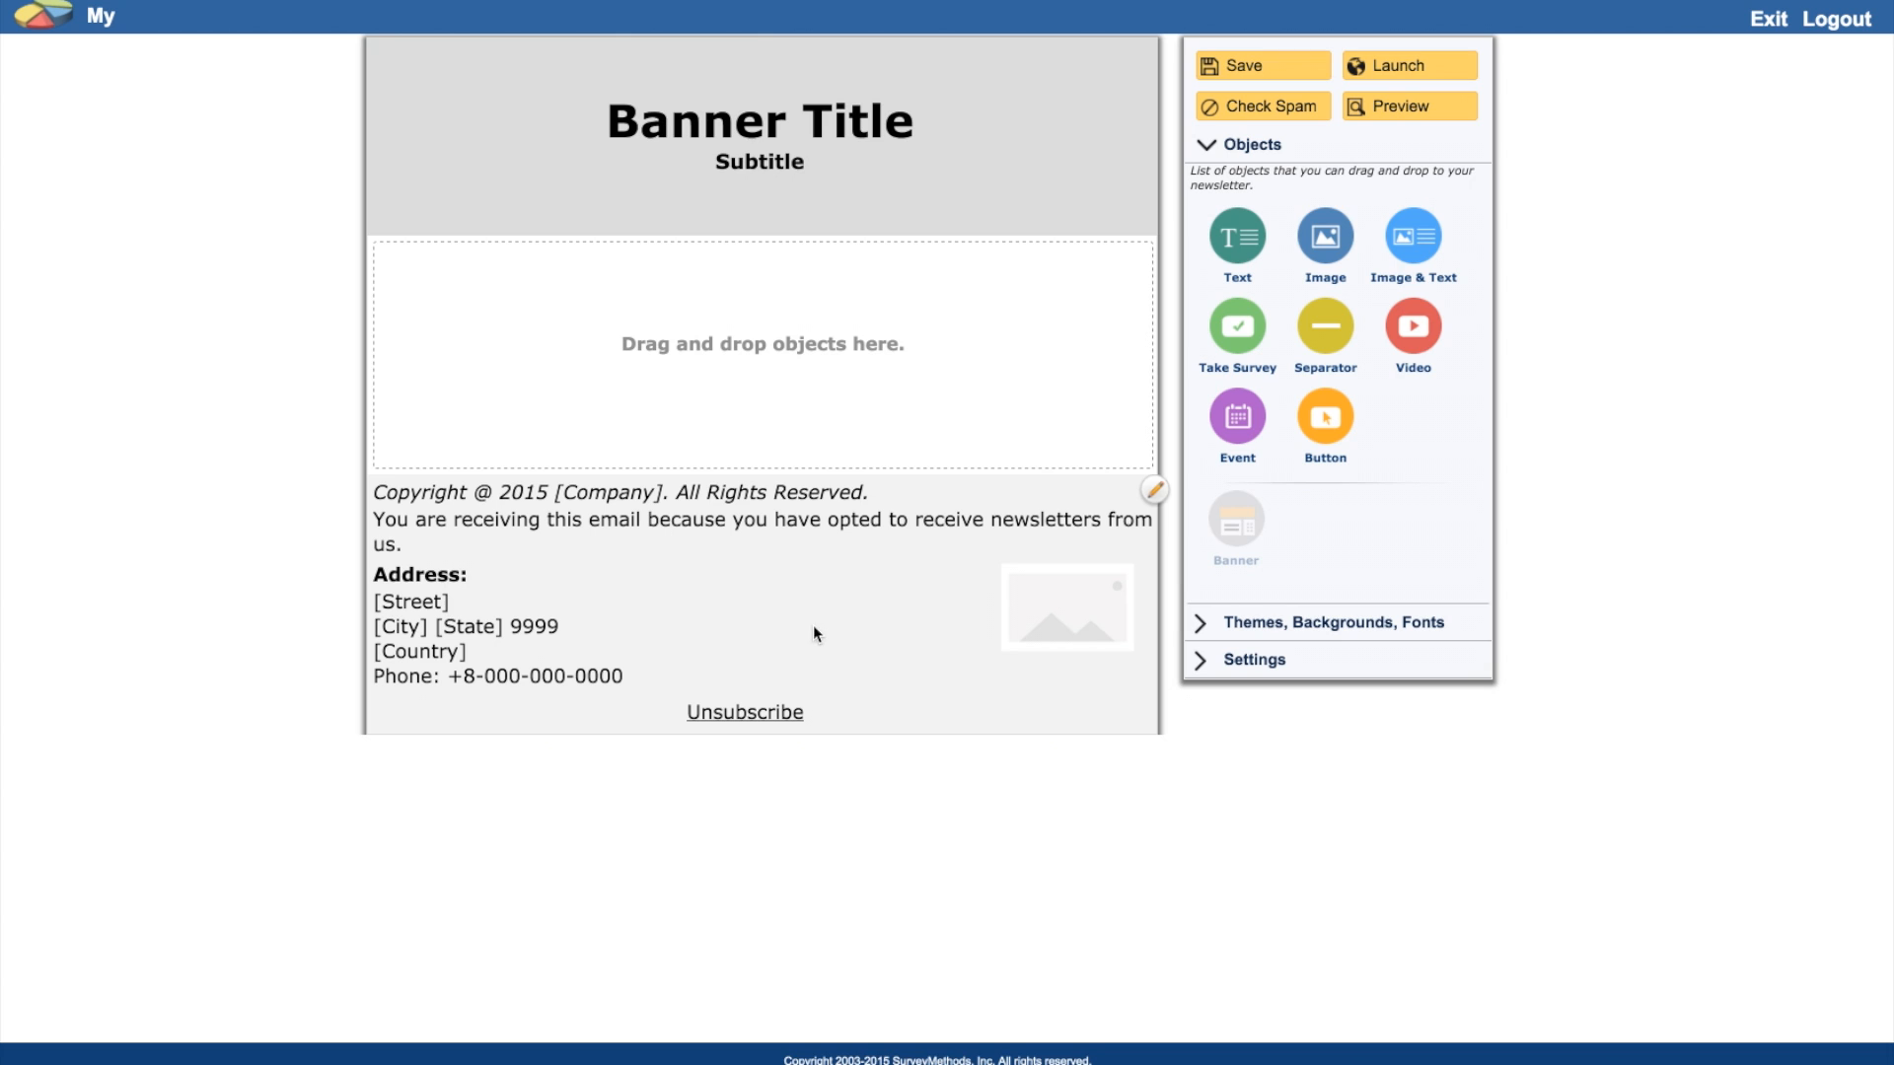
Step: Enter SurveyMethods.com as the footer company name and add the permission reminder sentence
click(1157, 499)
click(510, 287)
text(SurveyMethods.com)
key(Tab)
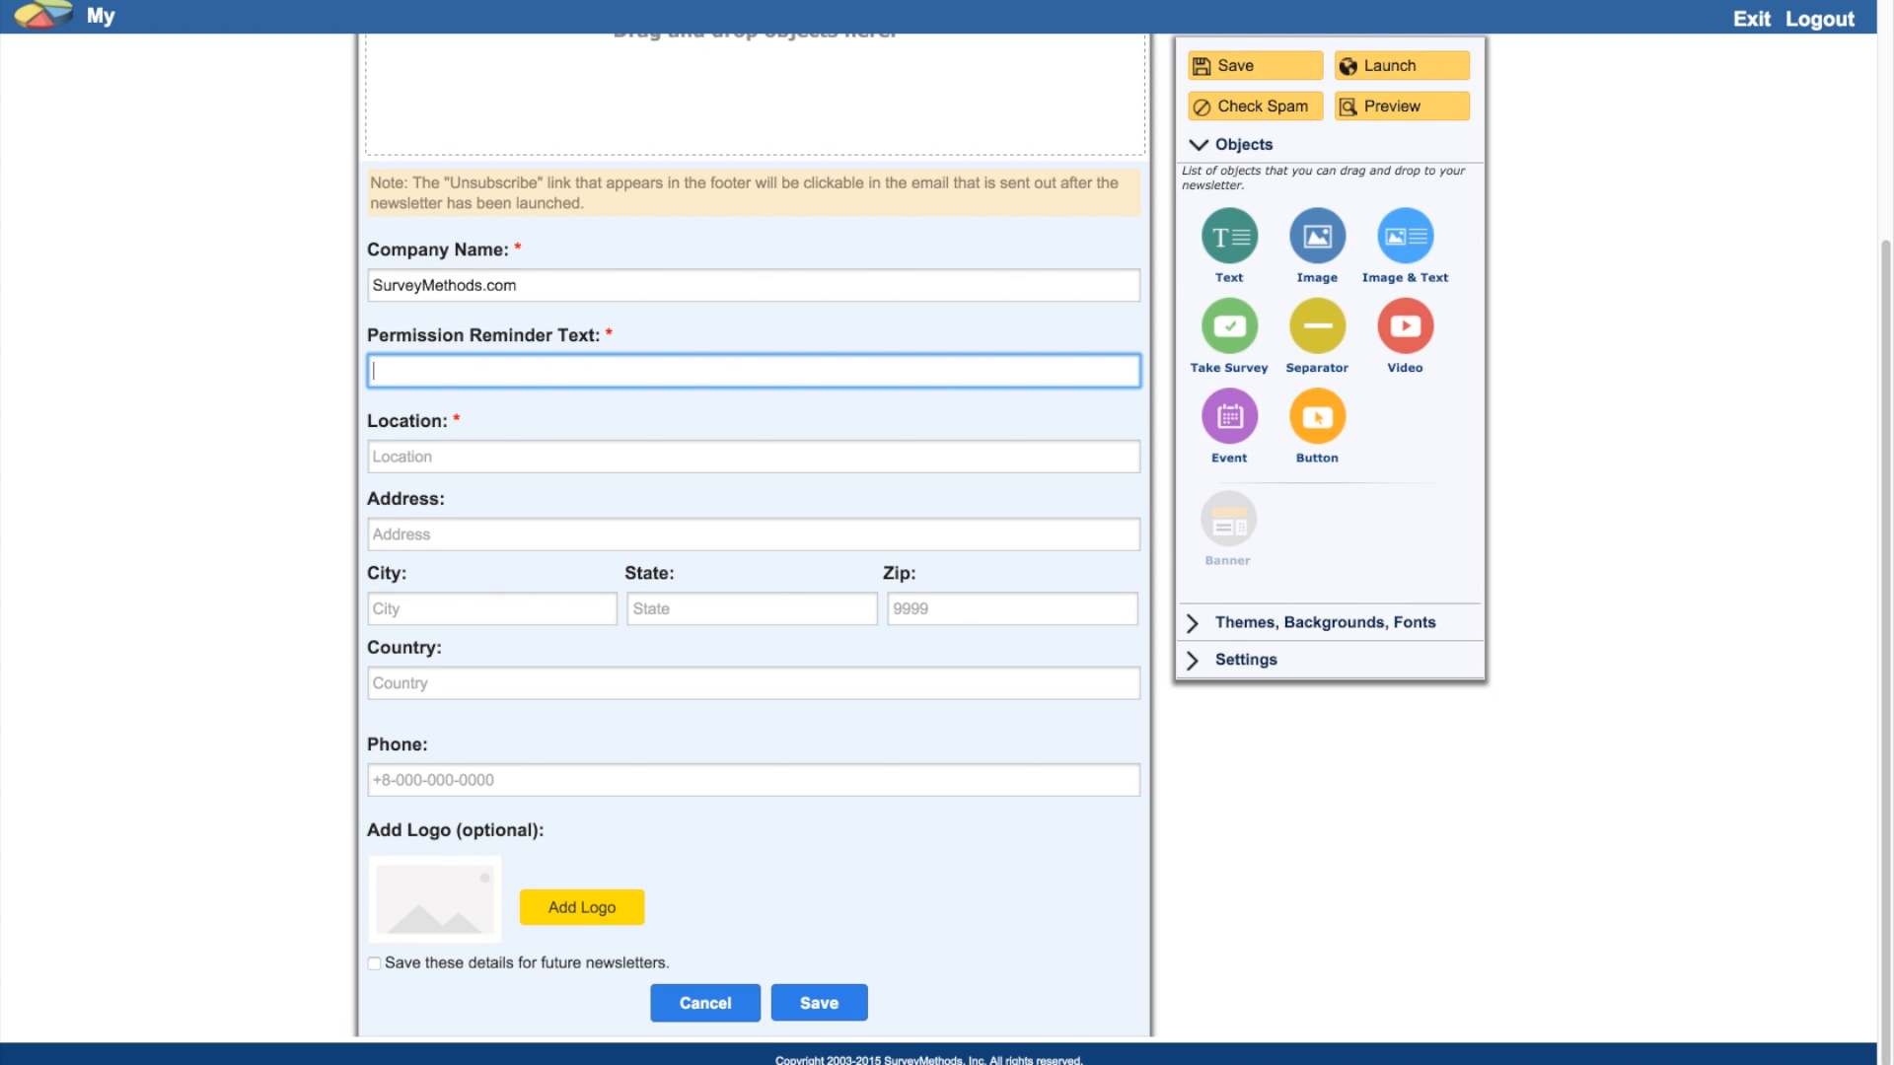
text(We are sending you this newsletter as you have provided us permission to send you news updates.)
Step: Fill the footer location from the suggested street address, add the company phone number, and save
key(Tab)
text(5655)
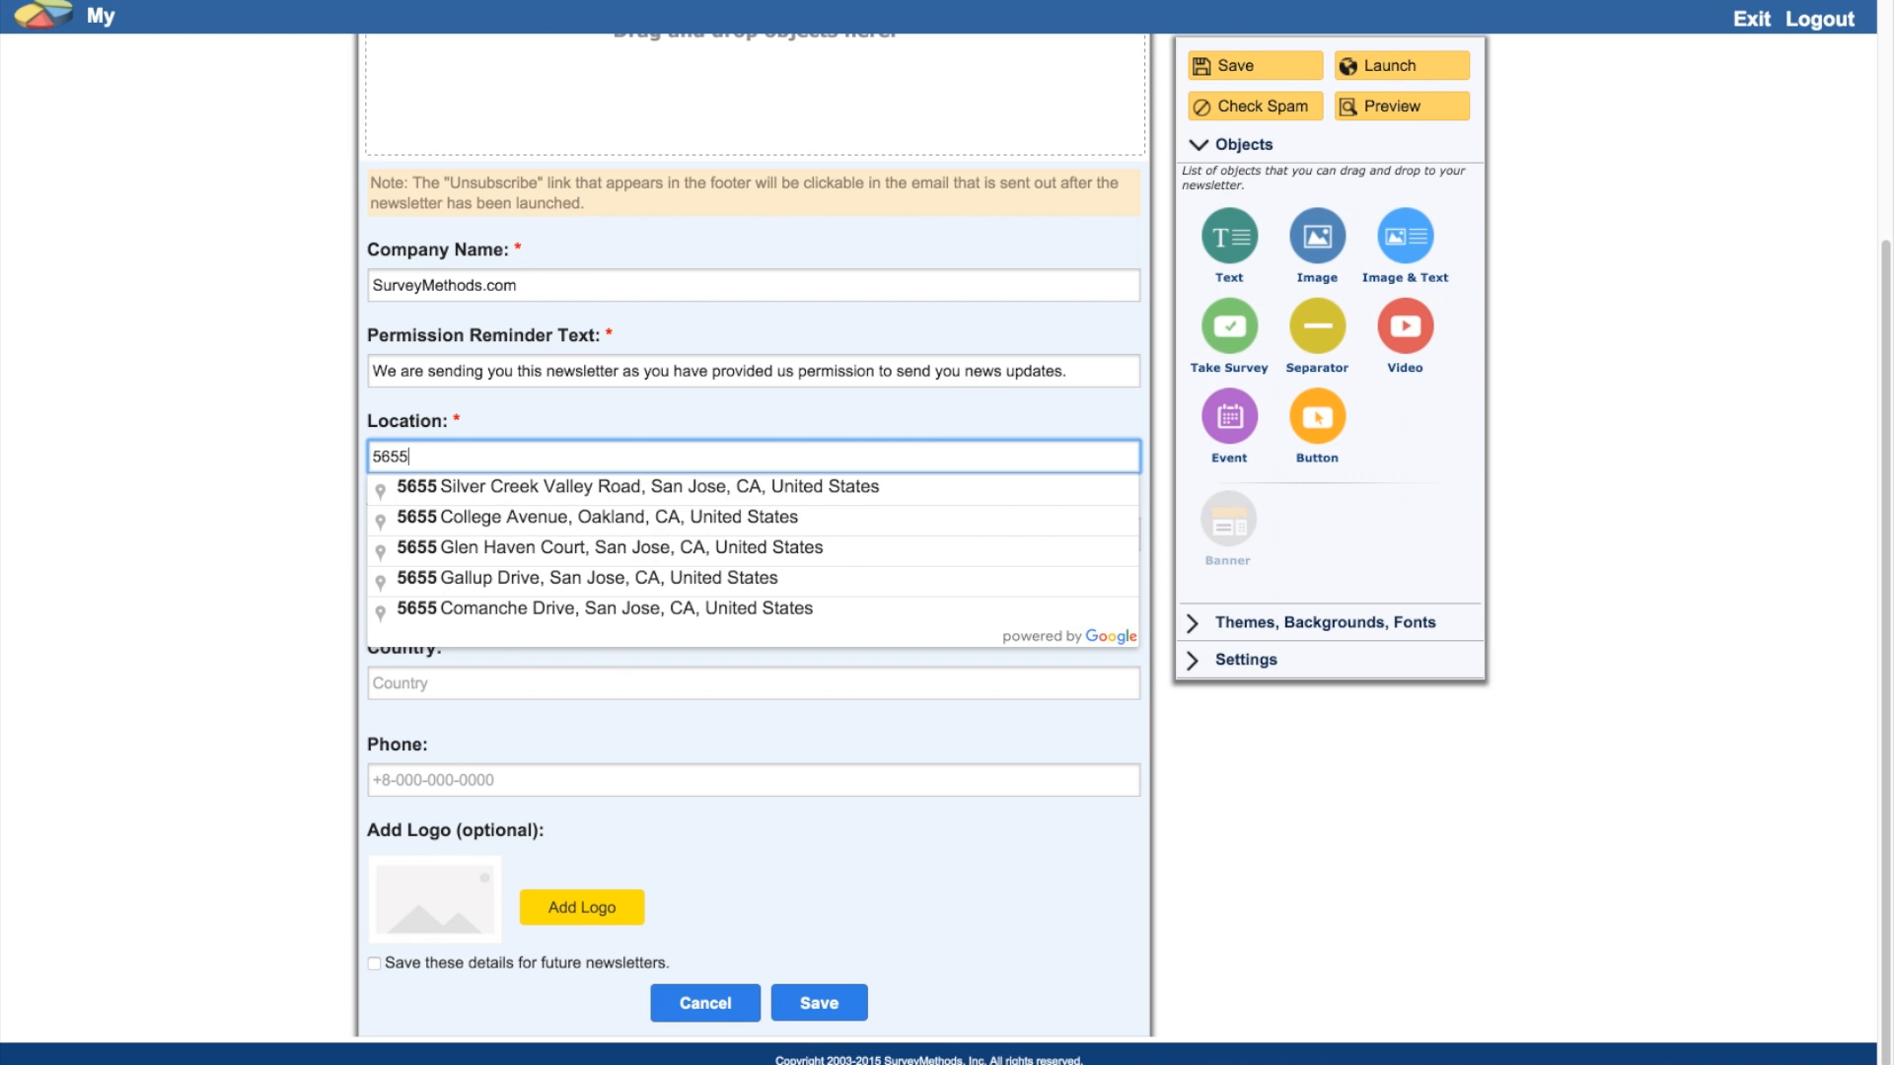
click(515, 488)
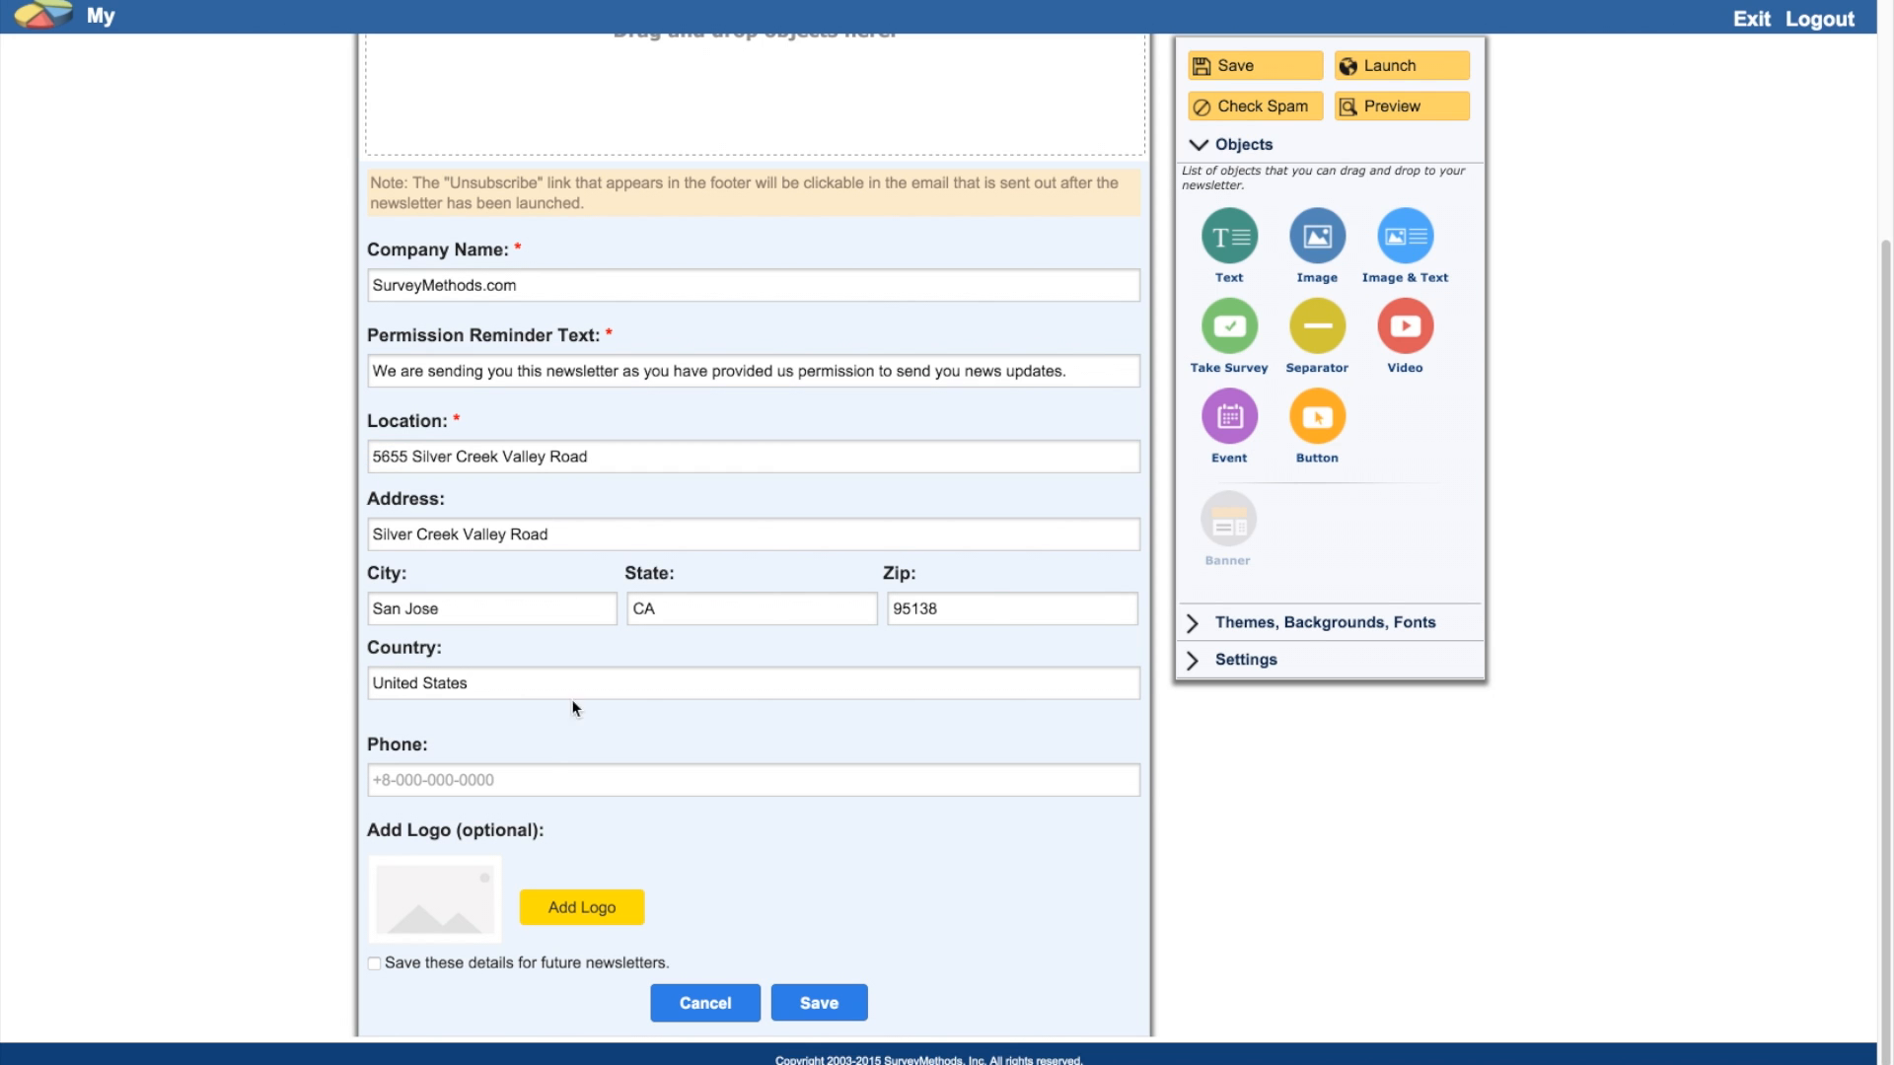
click(481, 779)
key(Return)
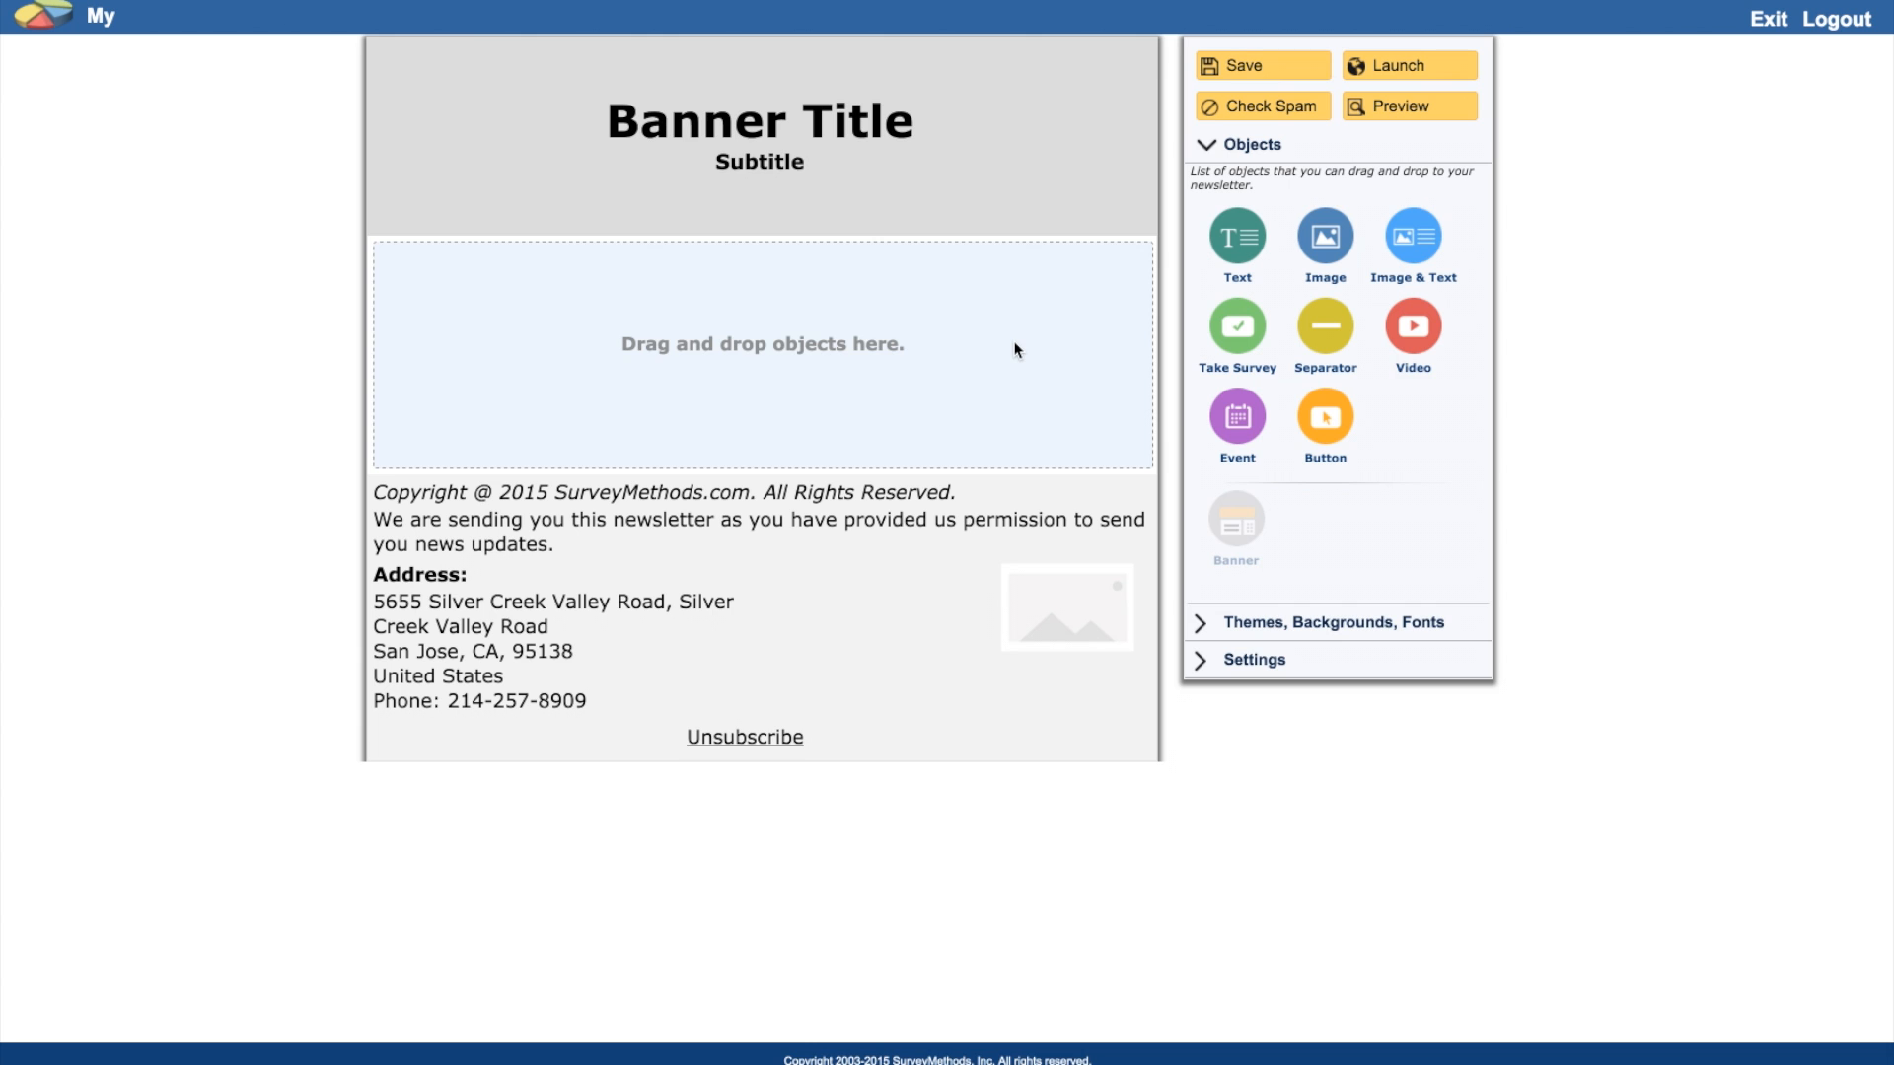
Step: Set the banner title to 'Introducing Newsletters' and the subtitle to 'By SurveyMethods'
mouse_move(1087, 91)
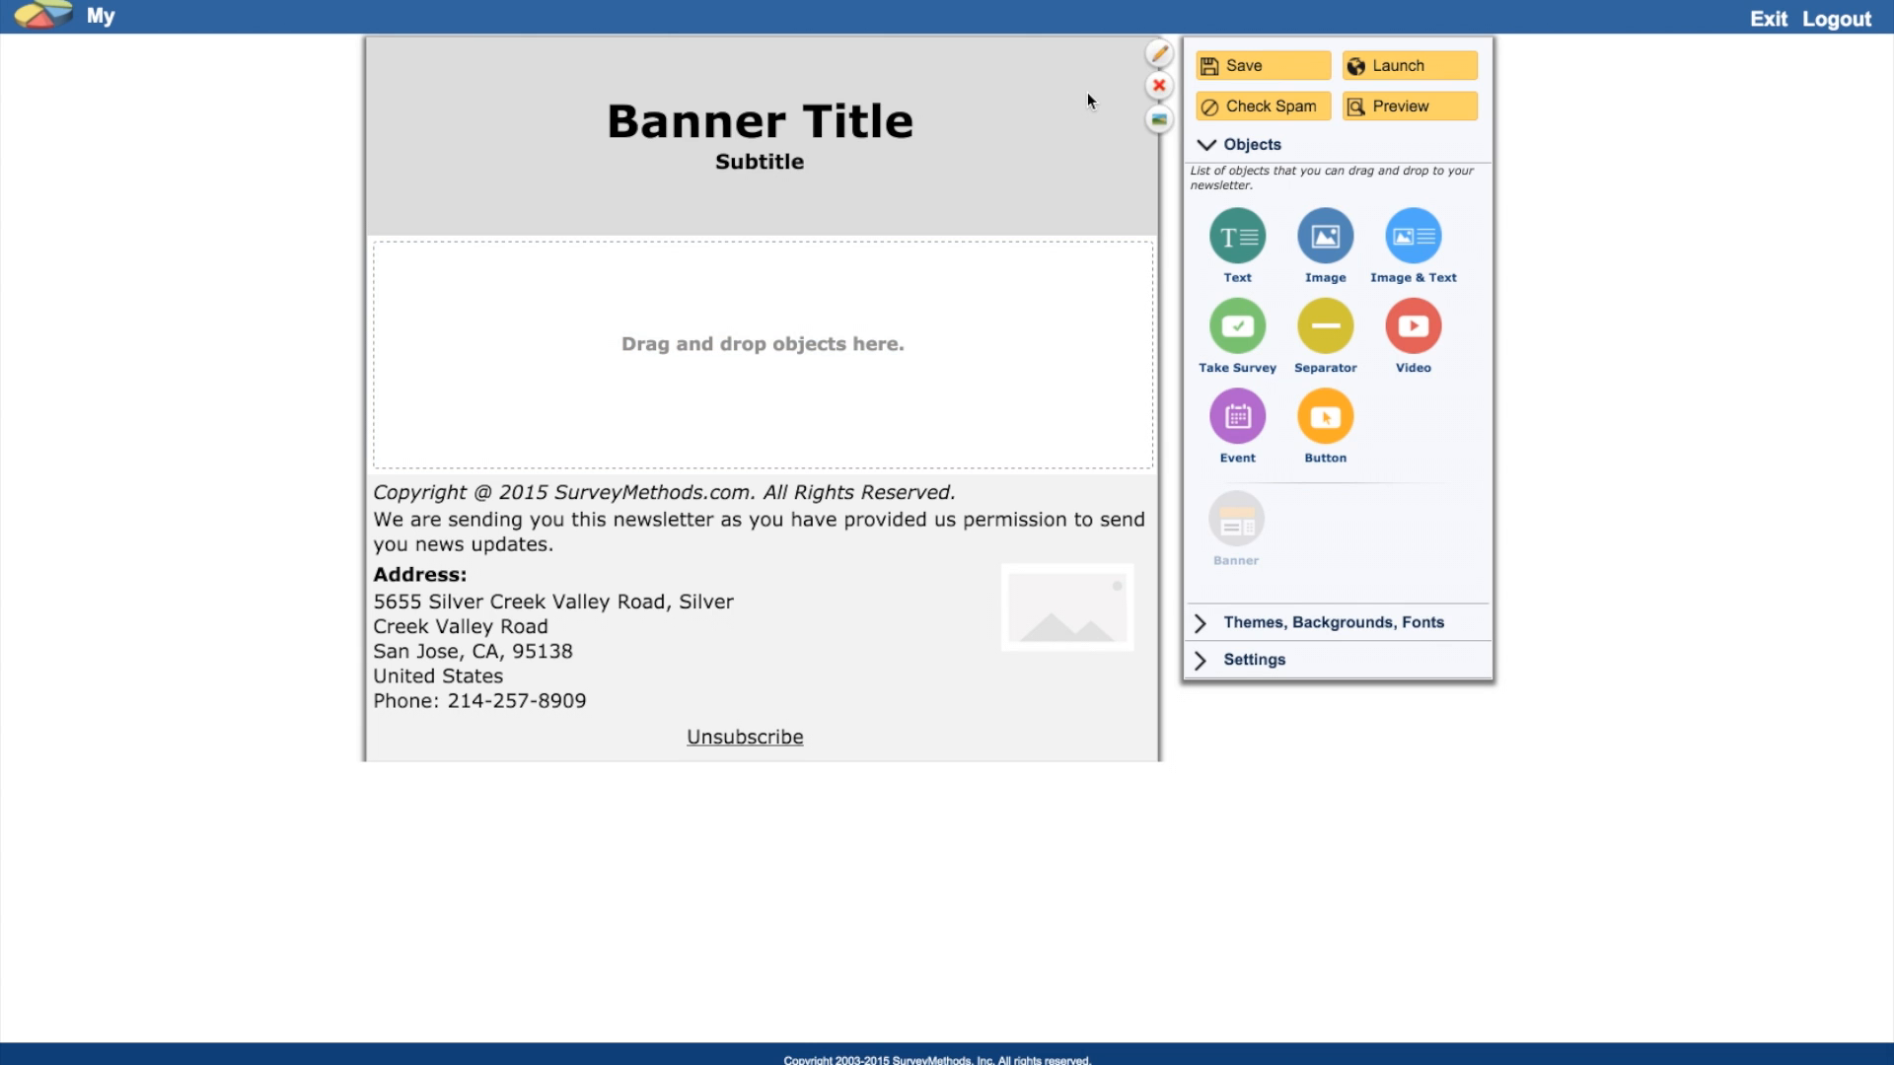
click(1158, 55)
click(567, 92)
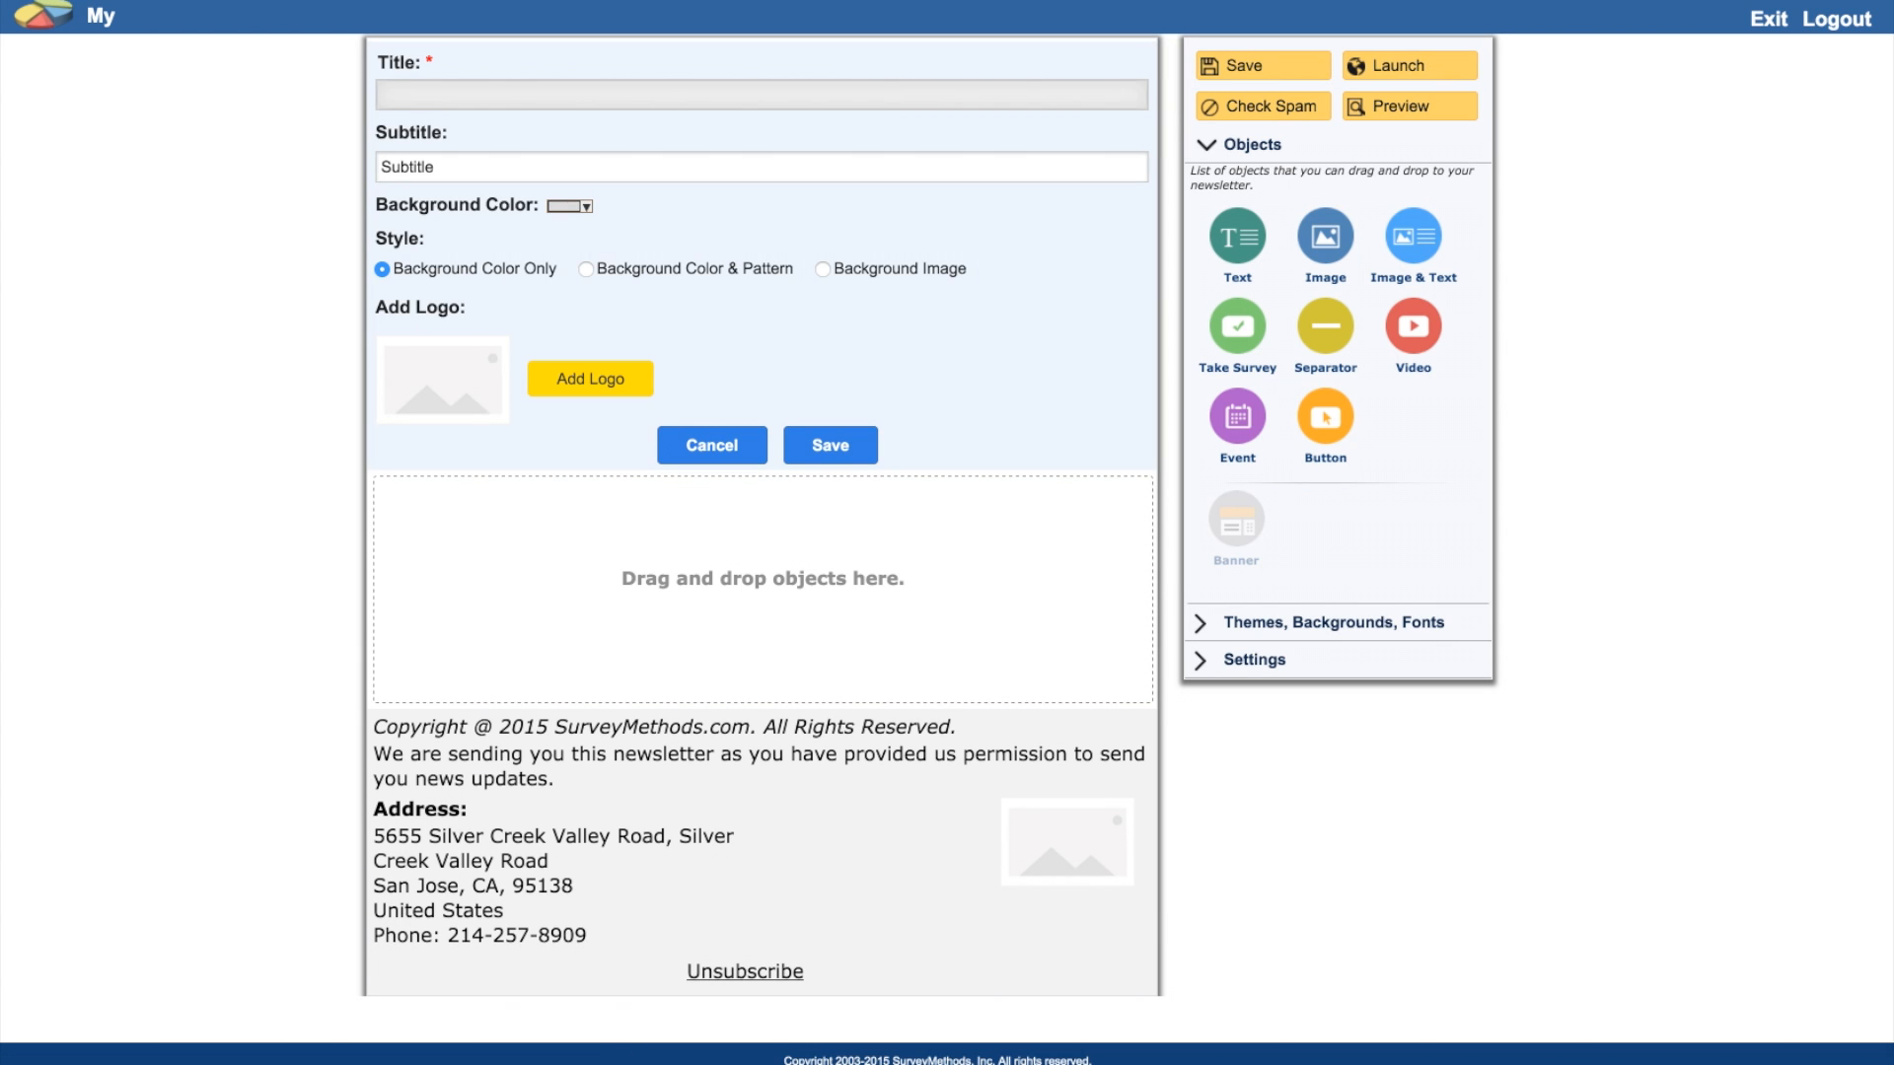
text(Introducing Newsletters)
click(542, 167)
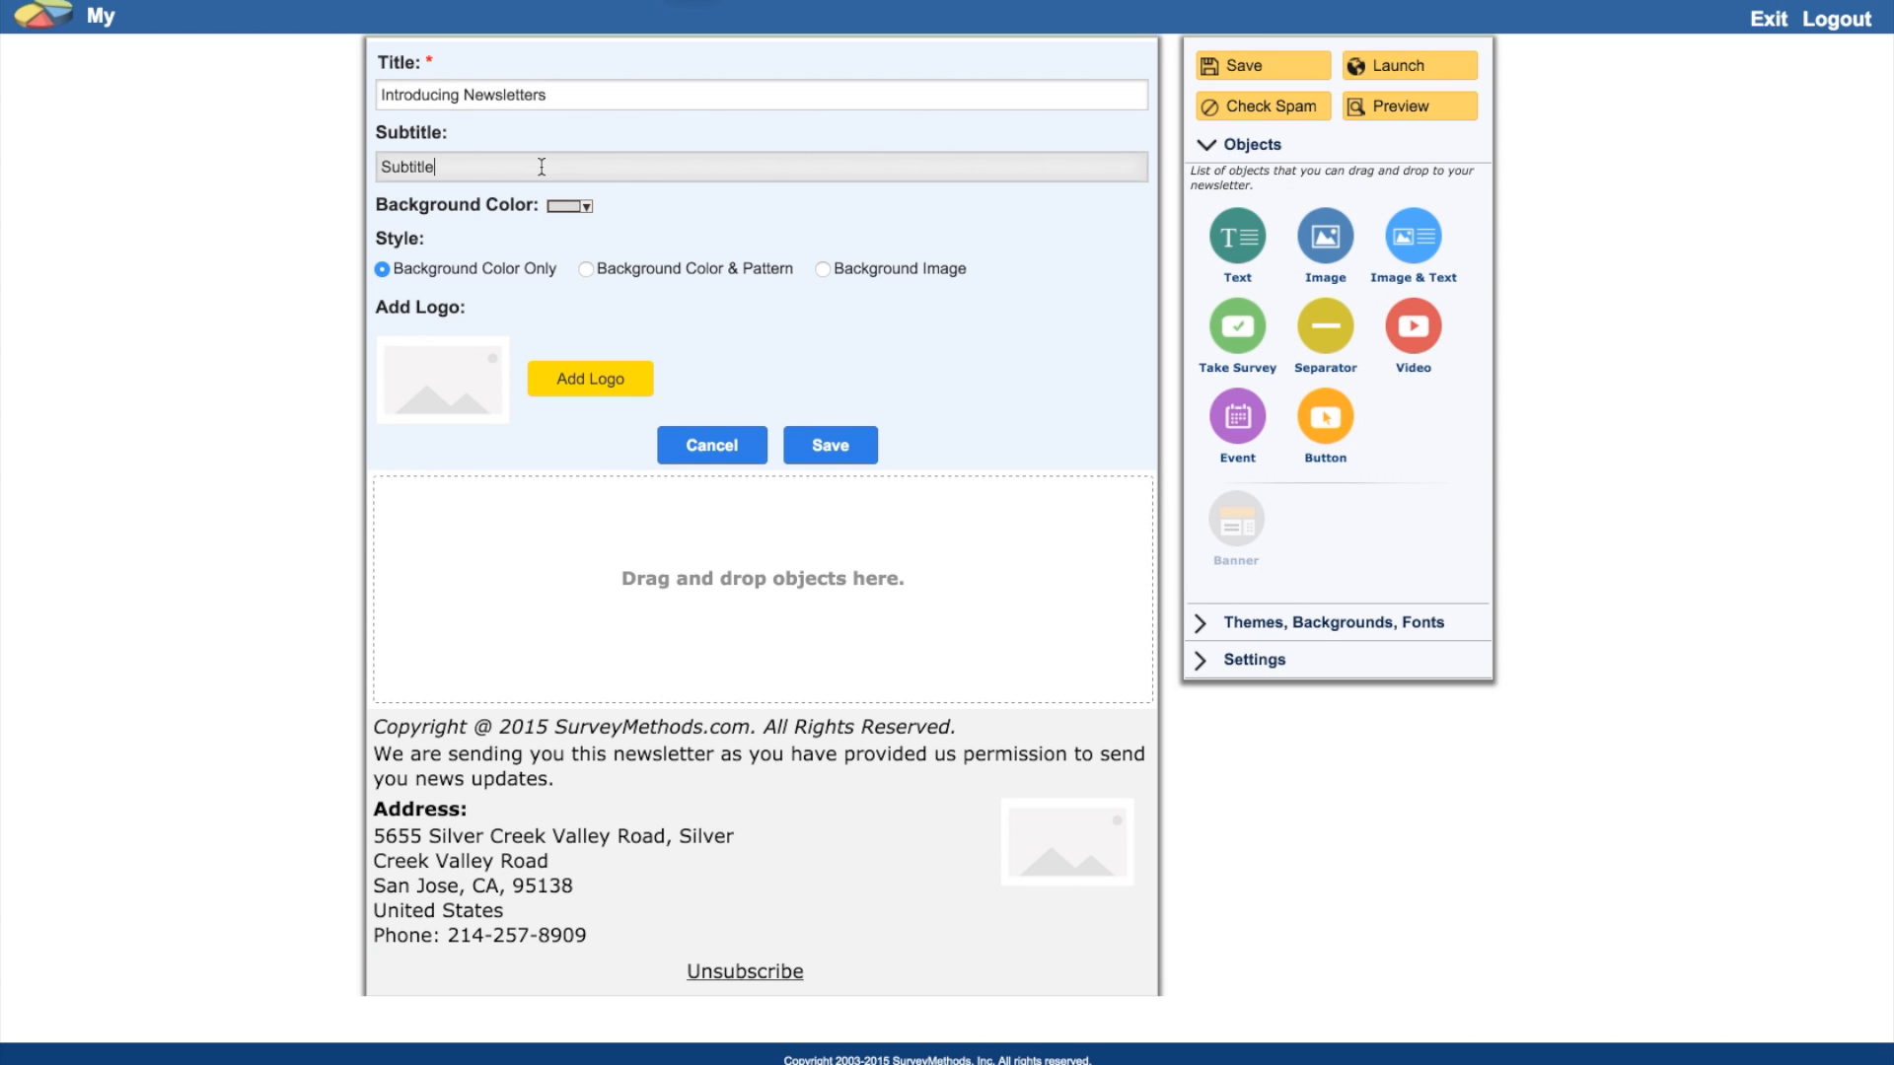
double_click(542, 167)
key(BackSpace)
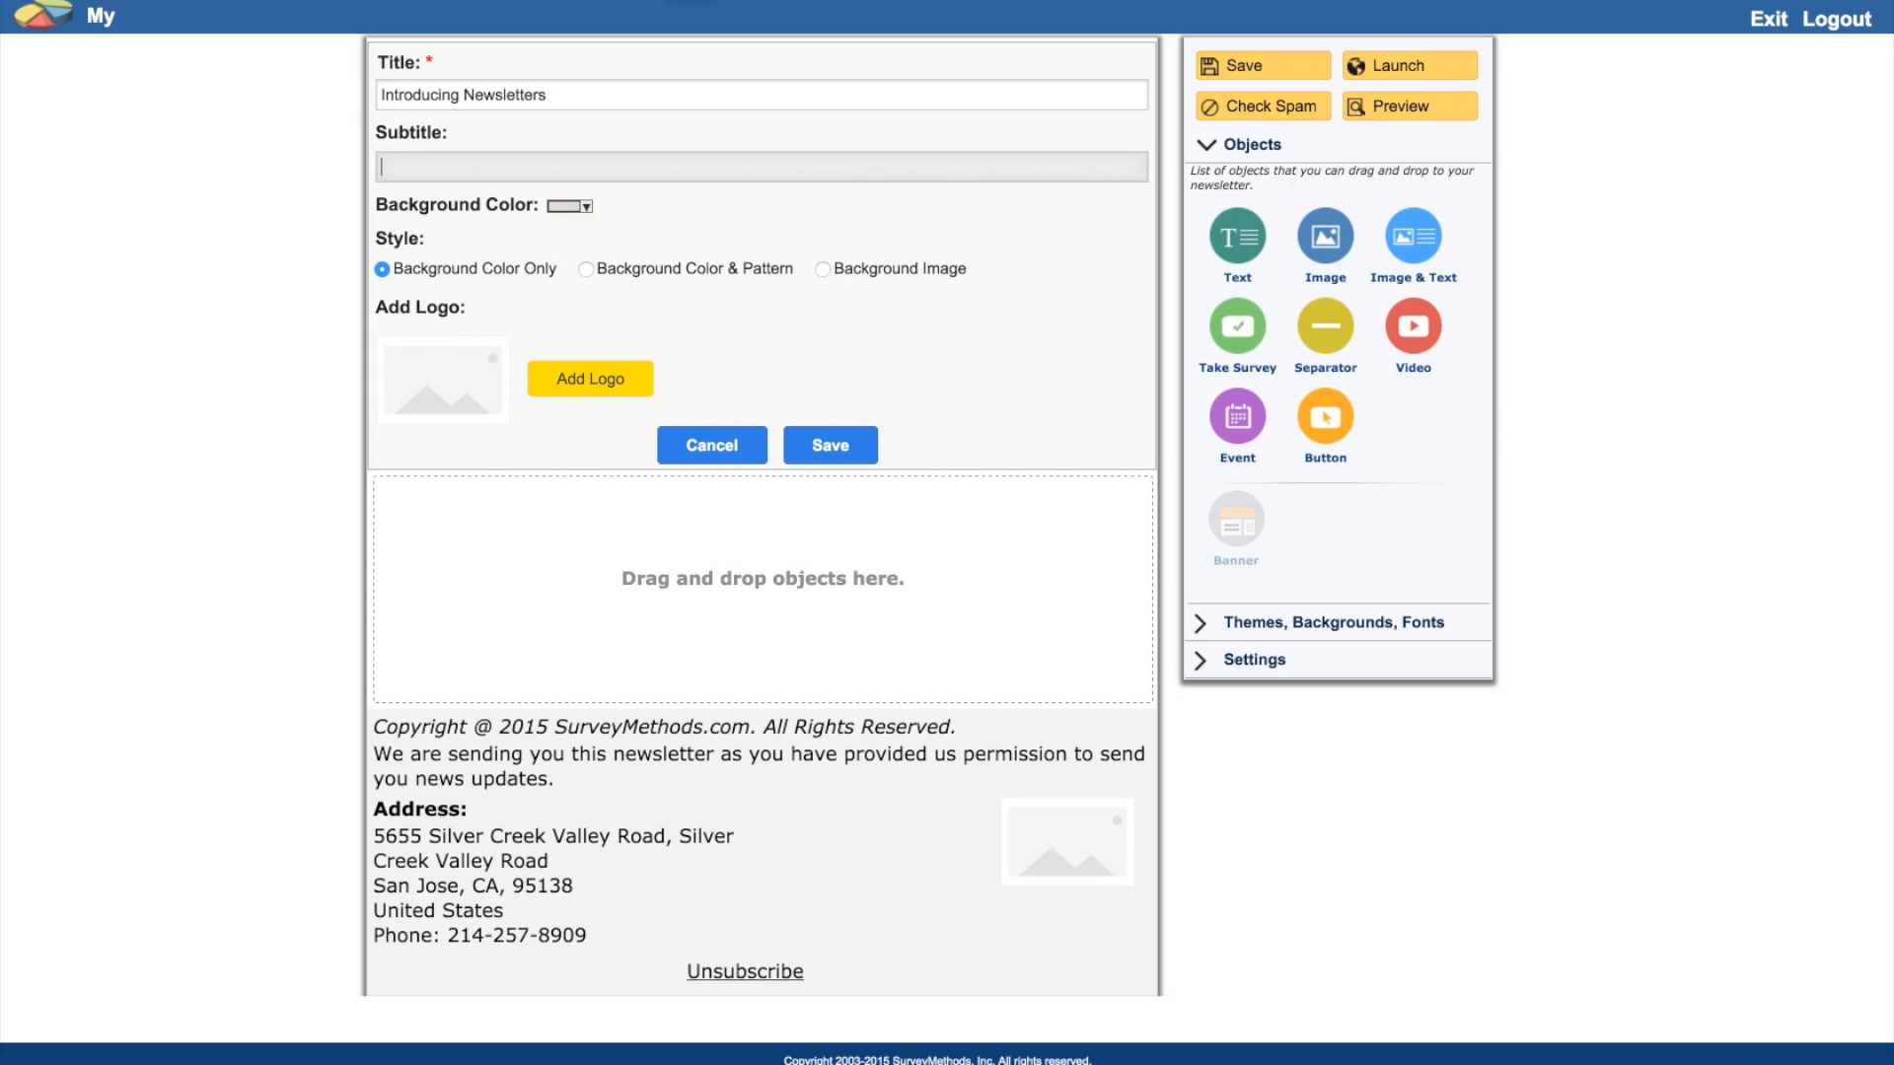
text(By SurveyMethods)
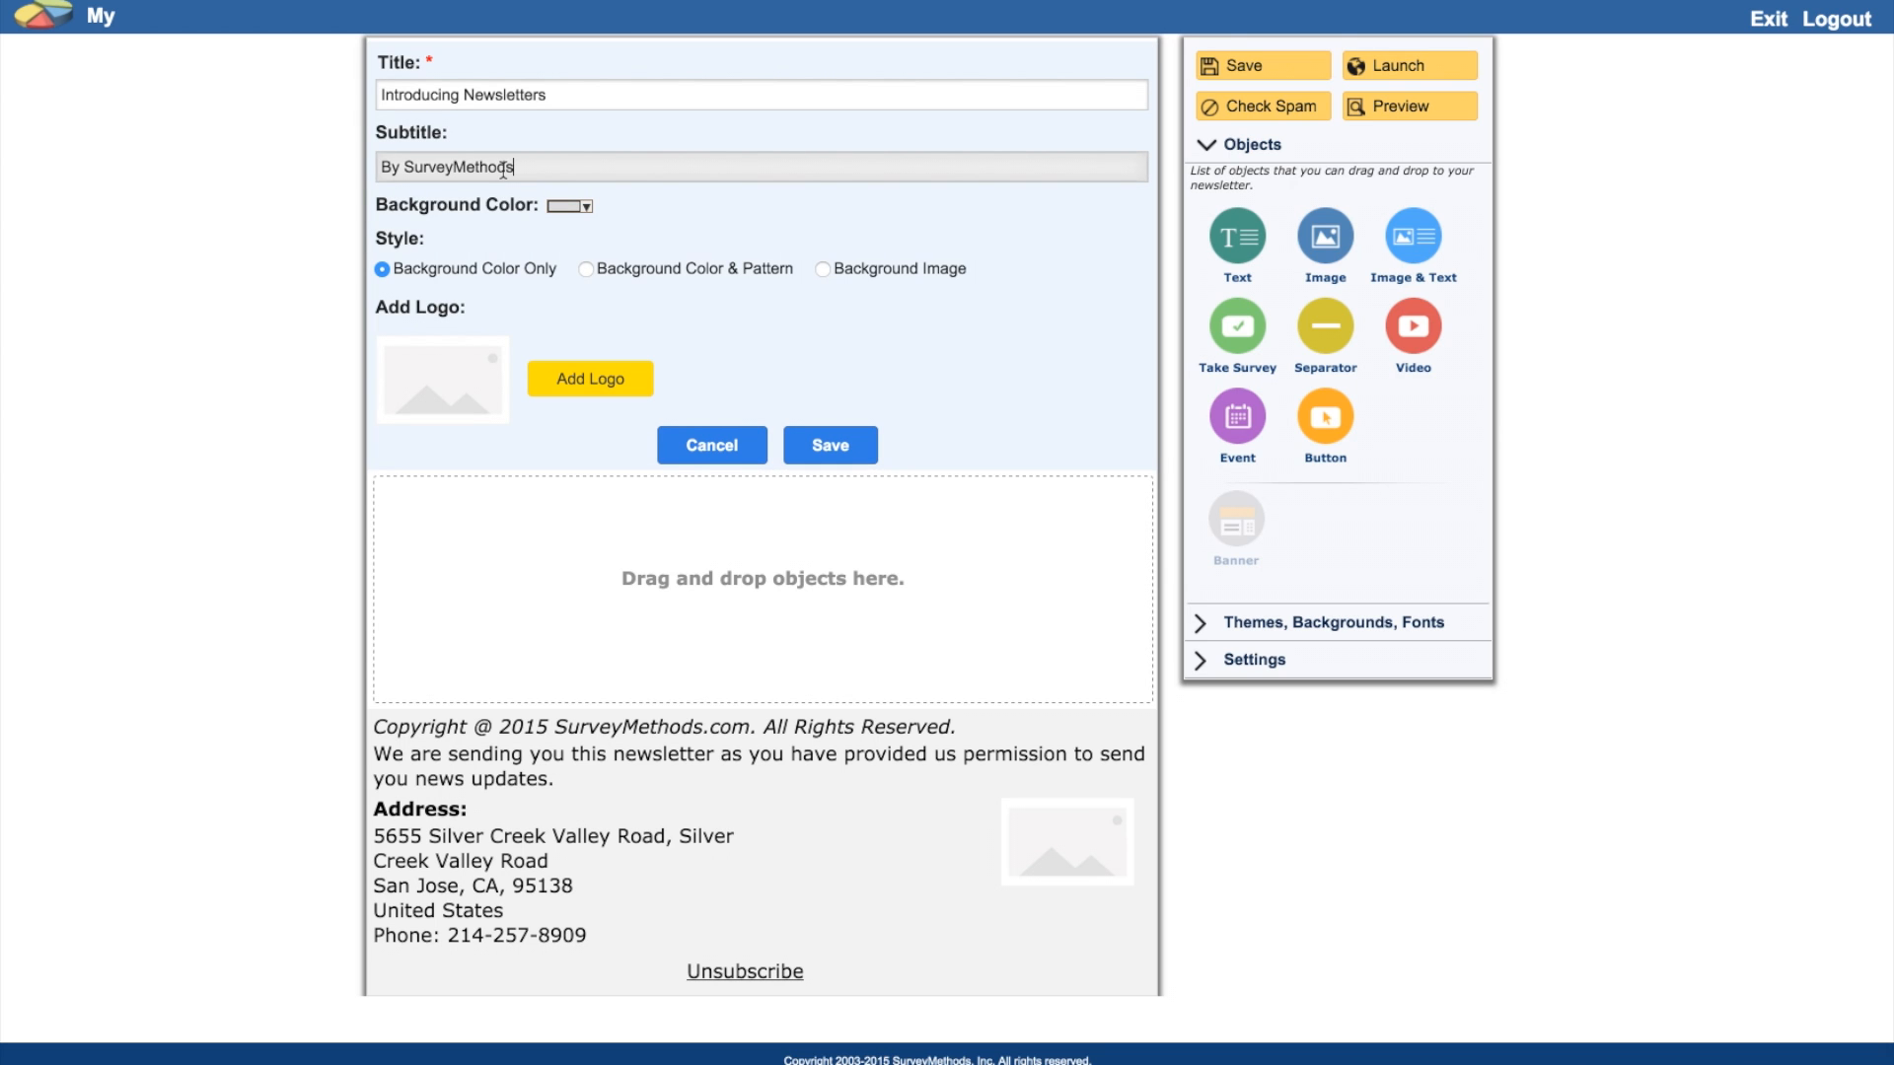
Step: Give the banner the dark-blue snowy winter-trees background image and save it
click(823, 268)
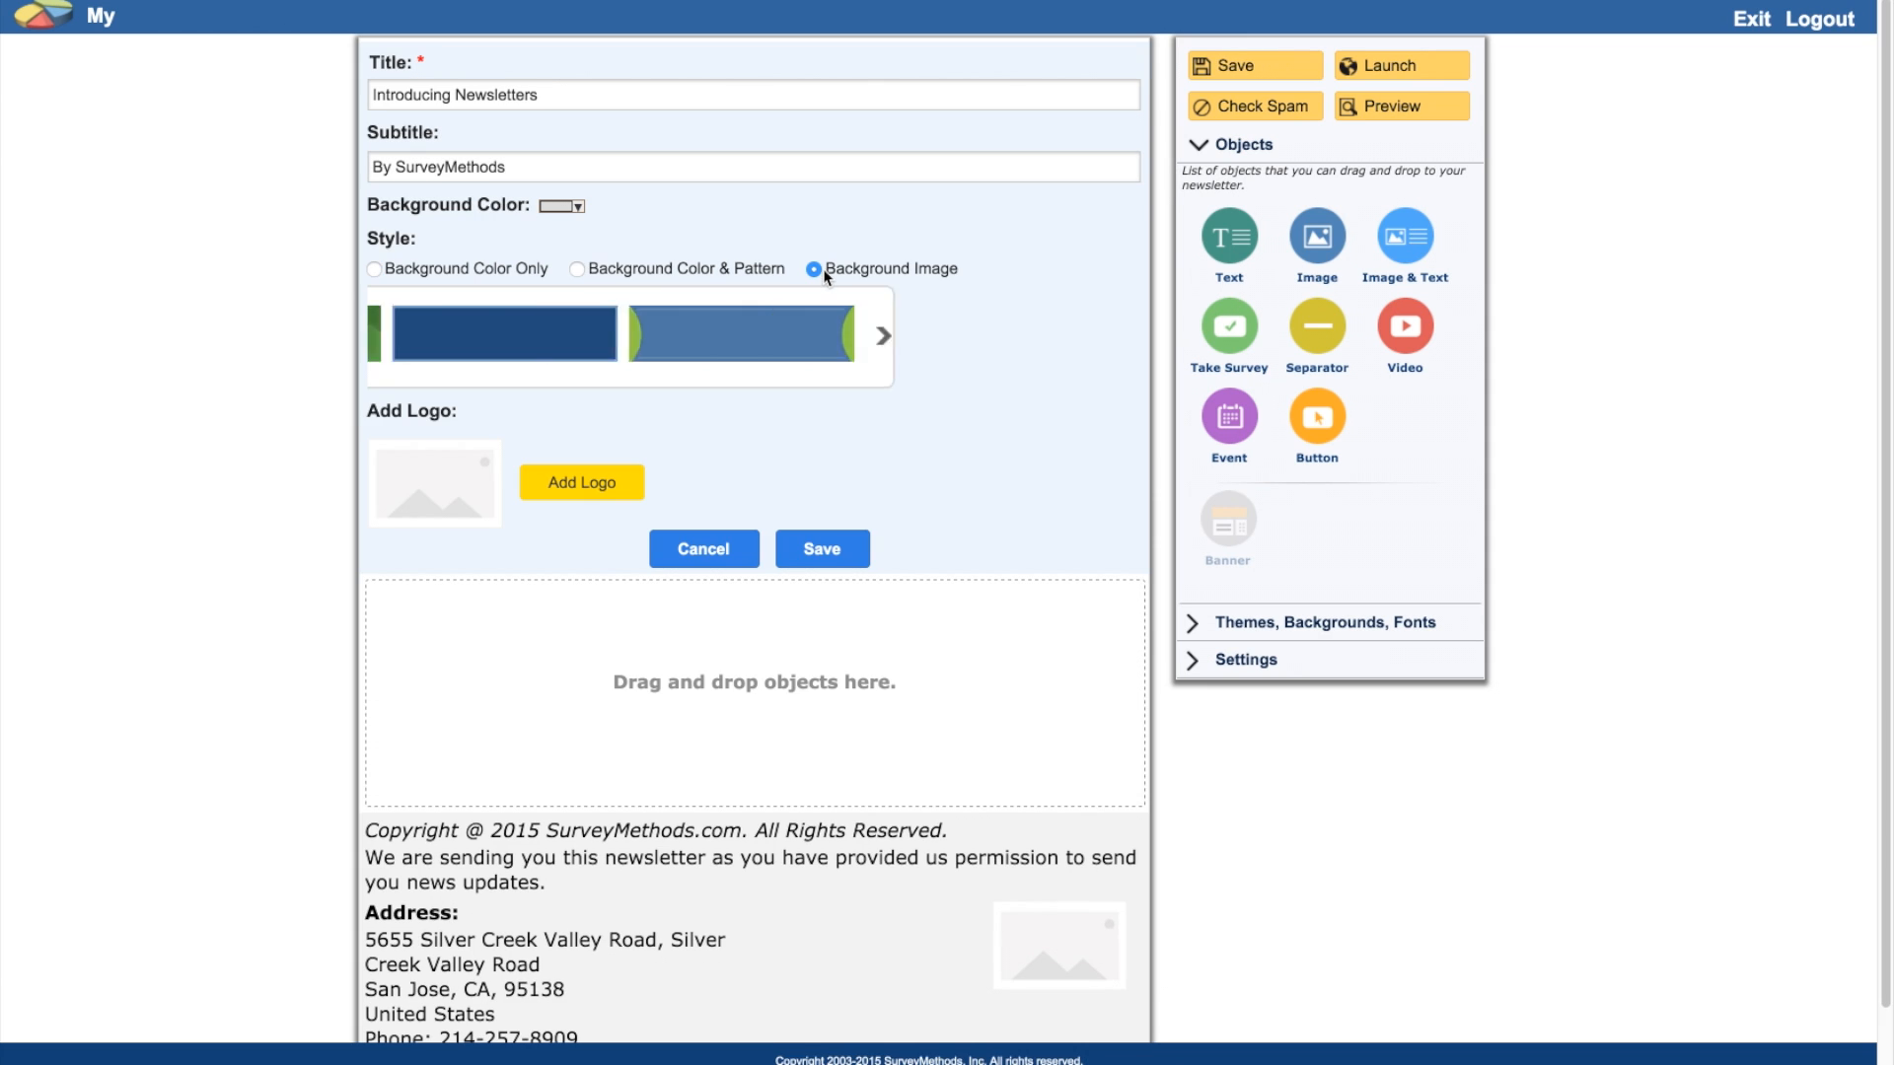
click(1128, 338)
click(1128, 338)
click(1128, 338)
click(1128, 338)
click(1129, 338)
click(1128, 339)
click(1129, 338)
click(1129, 339)
click(1128, 338)
click(1128, 338)
click(1129, 338)
click(686, 348)
click(828, 552)
mouse_move(770, 153)
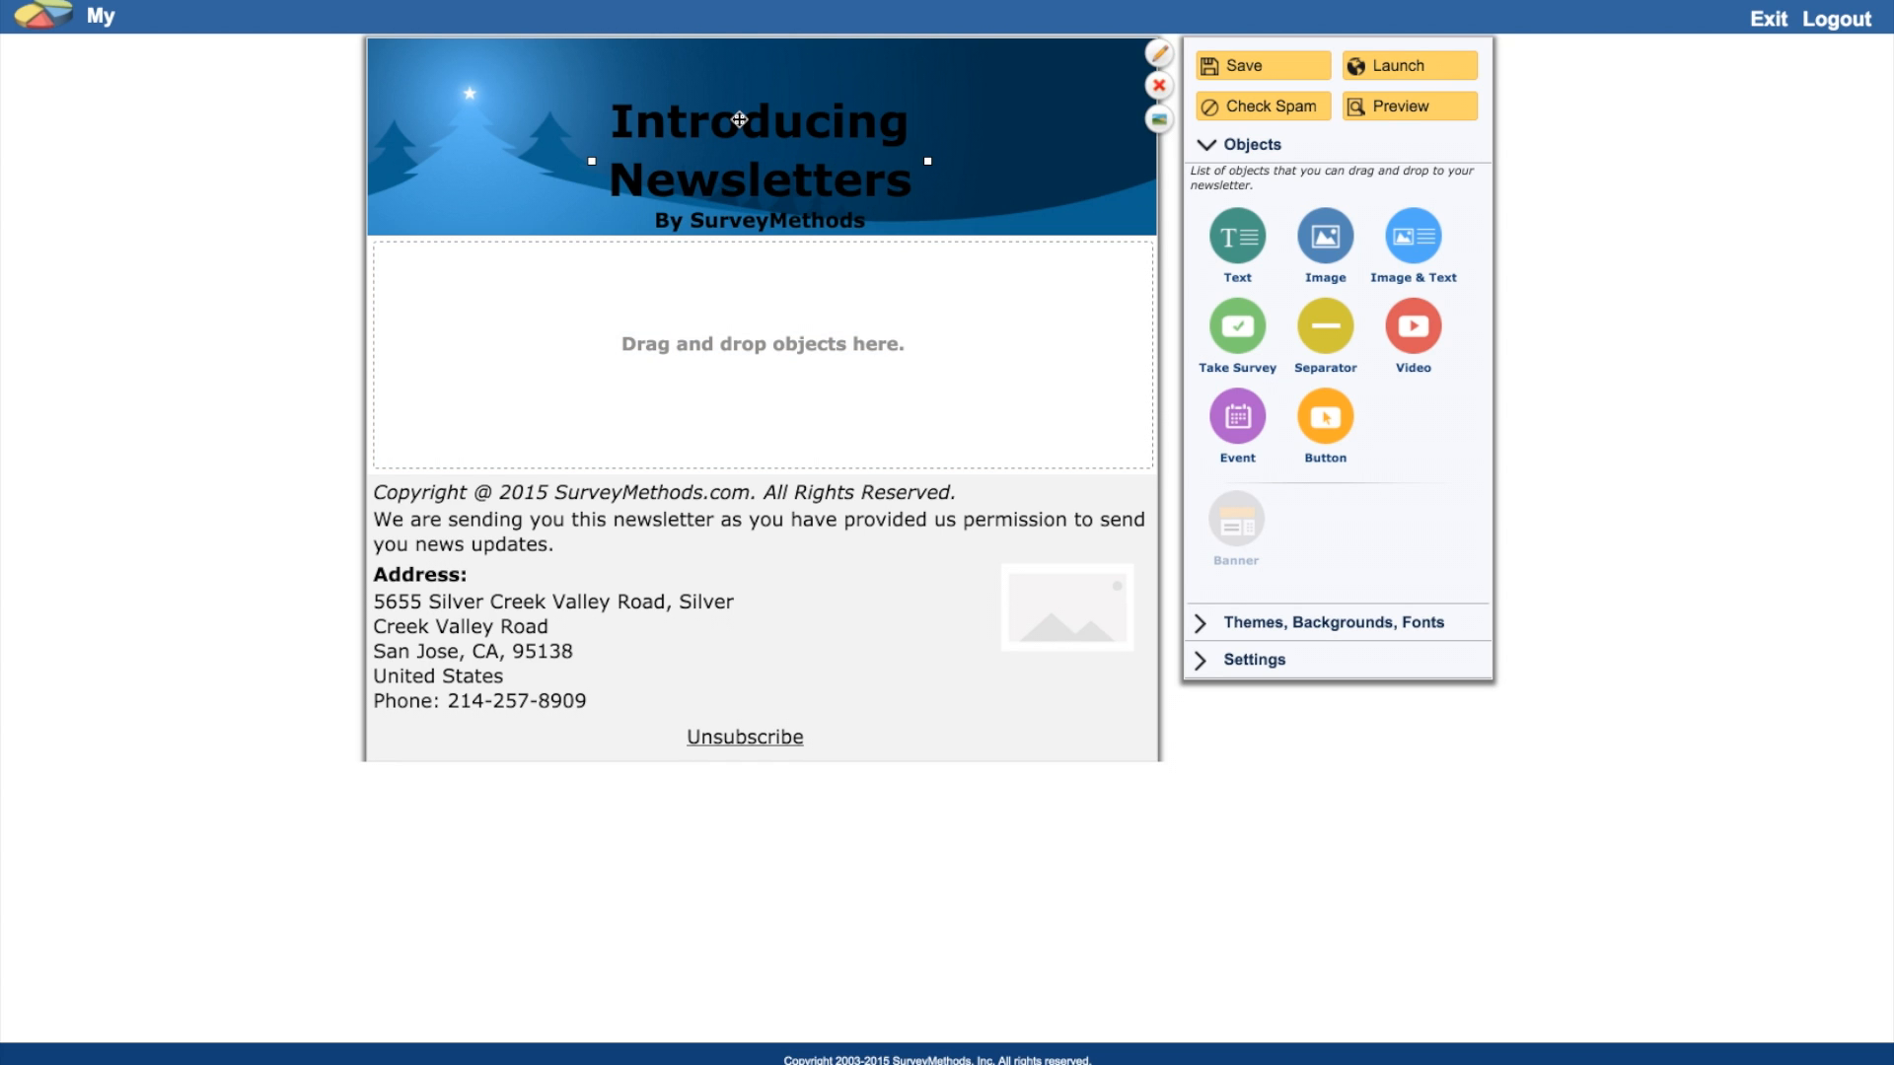
Step: Make the banner title and subtitle colour white
click(1295, 623)
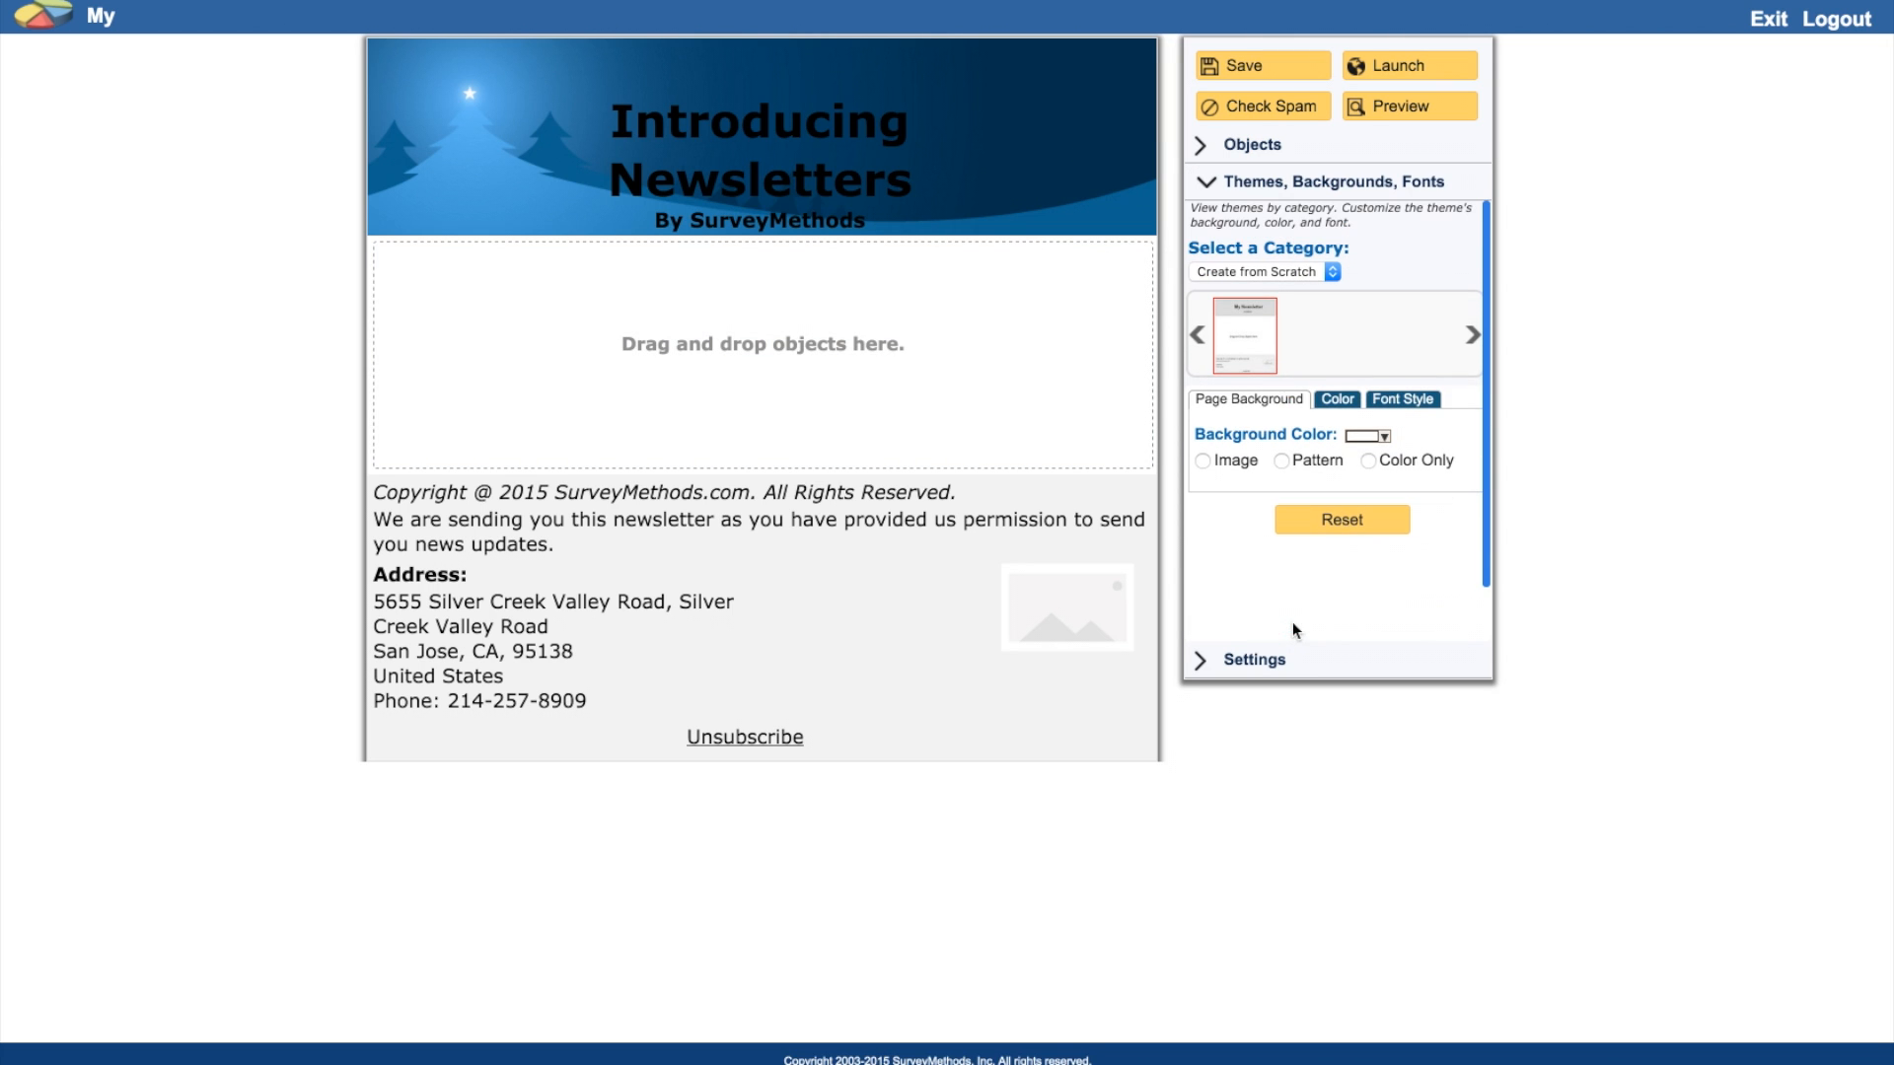
click(1339, 400)
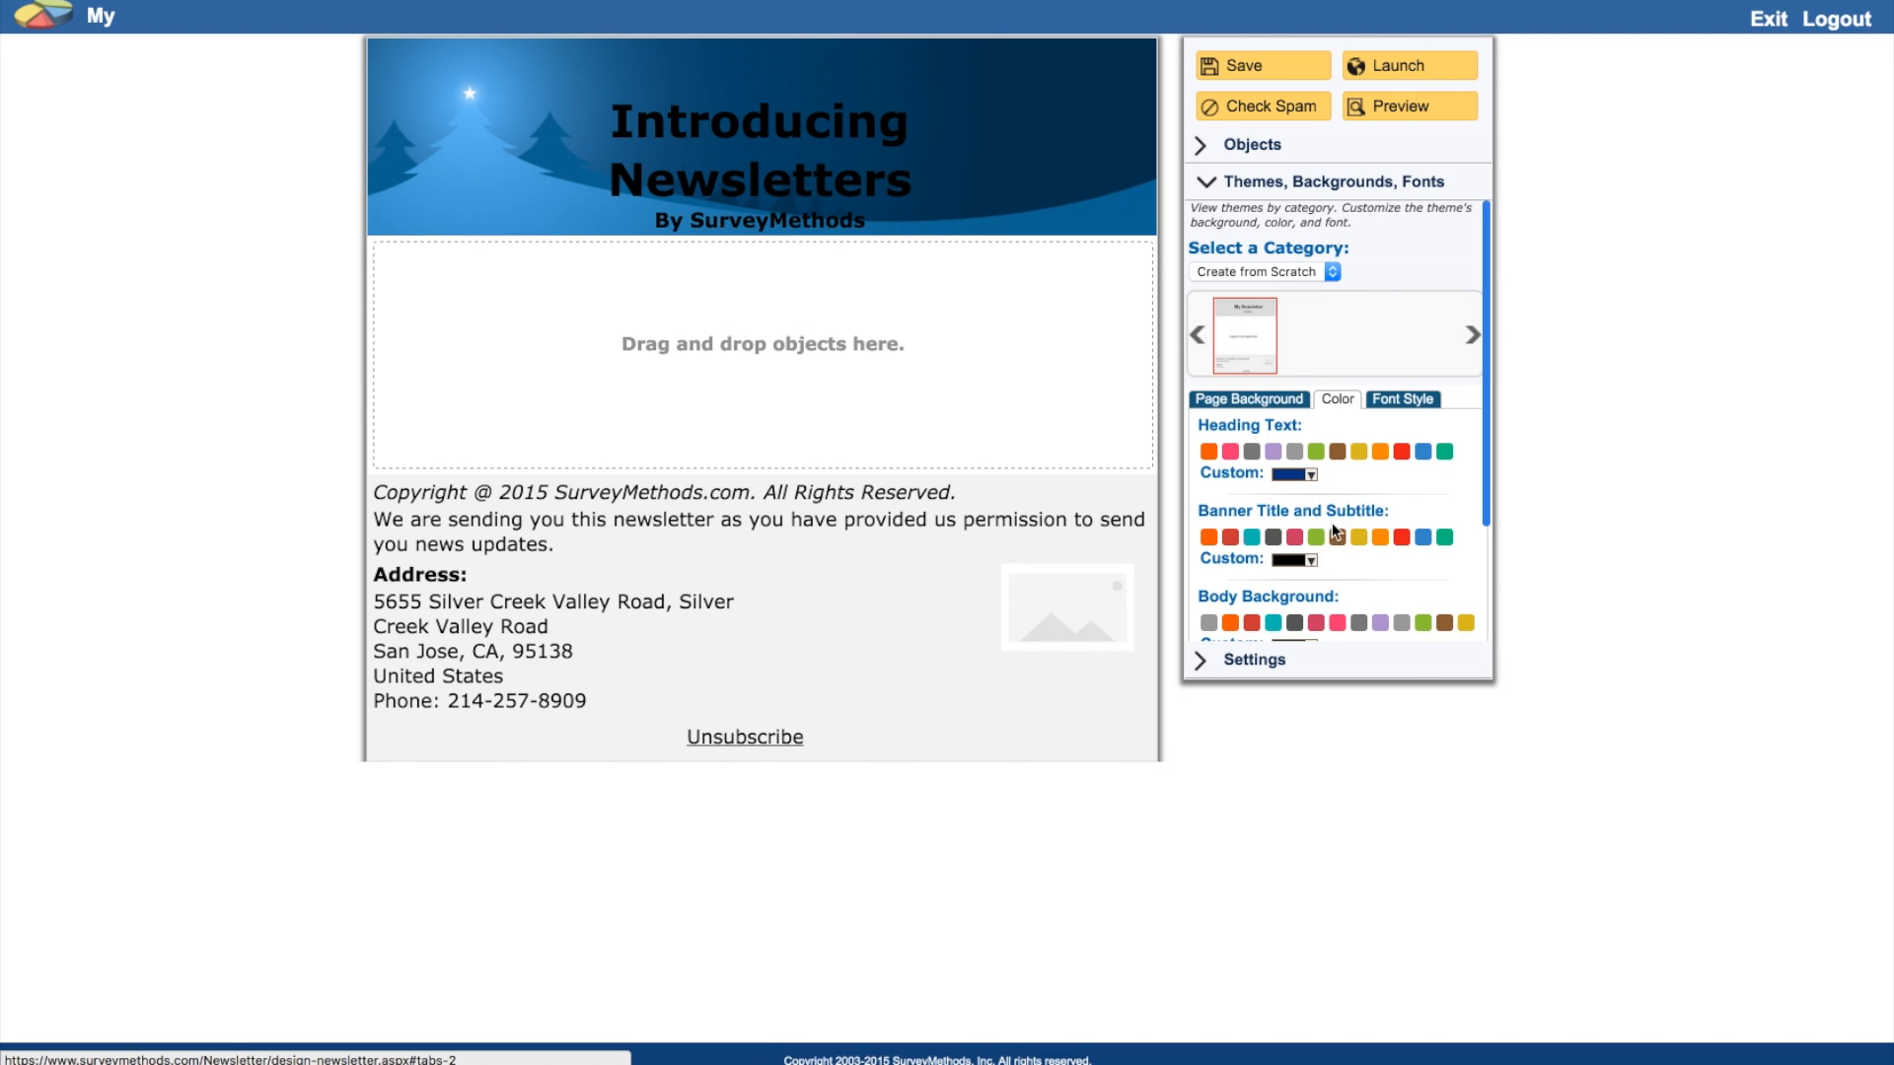
click(1310, 560)
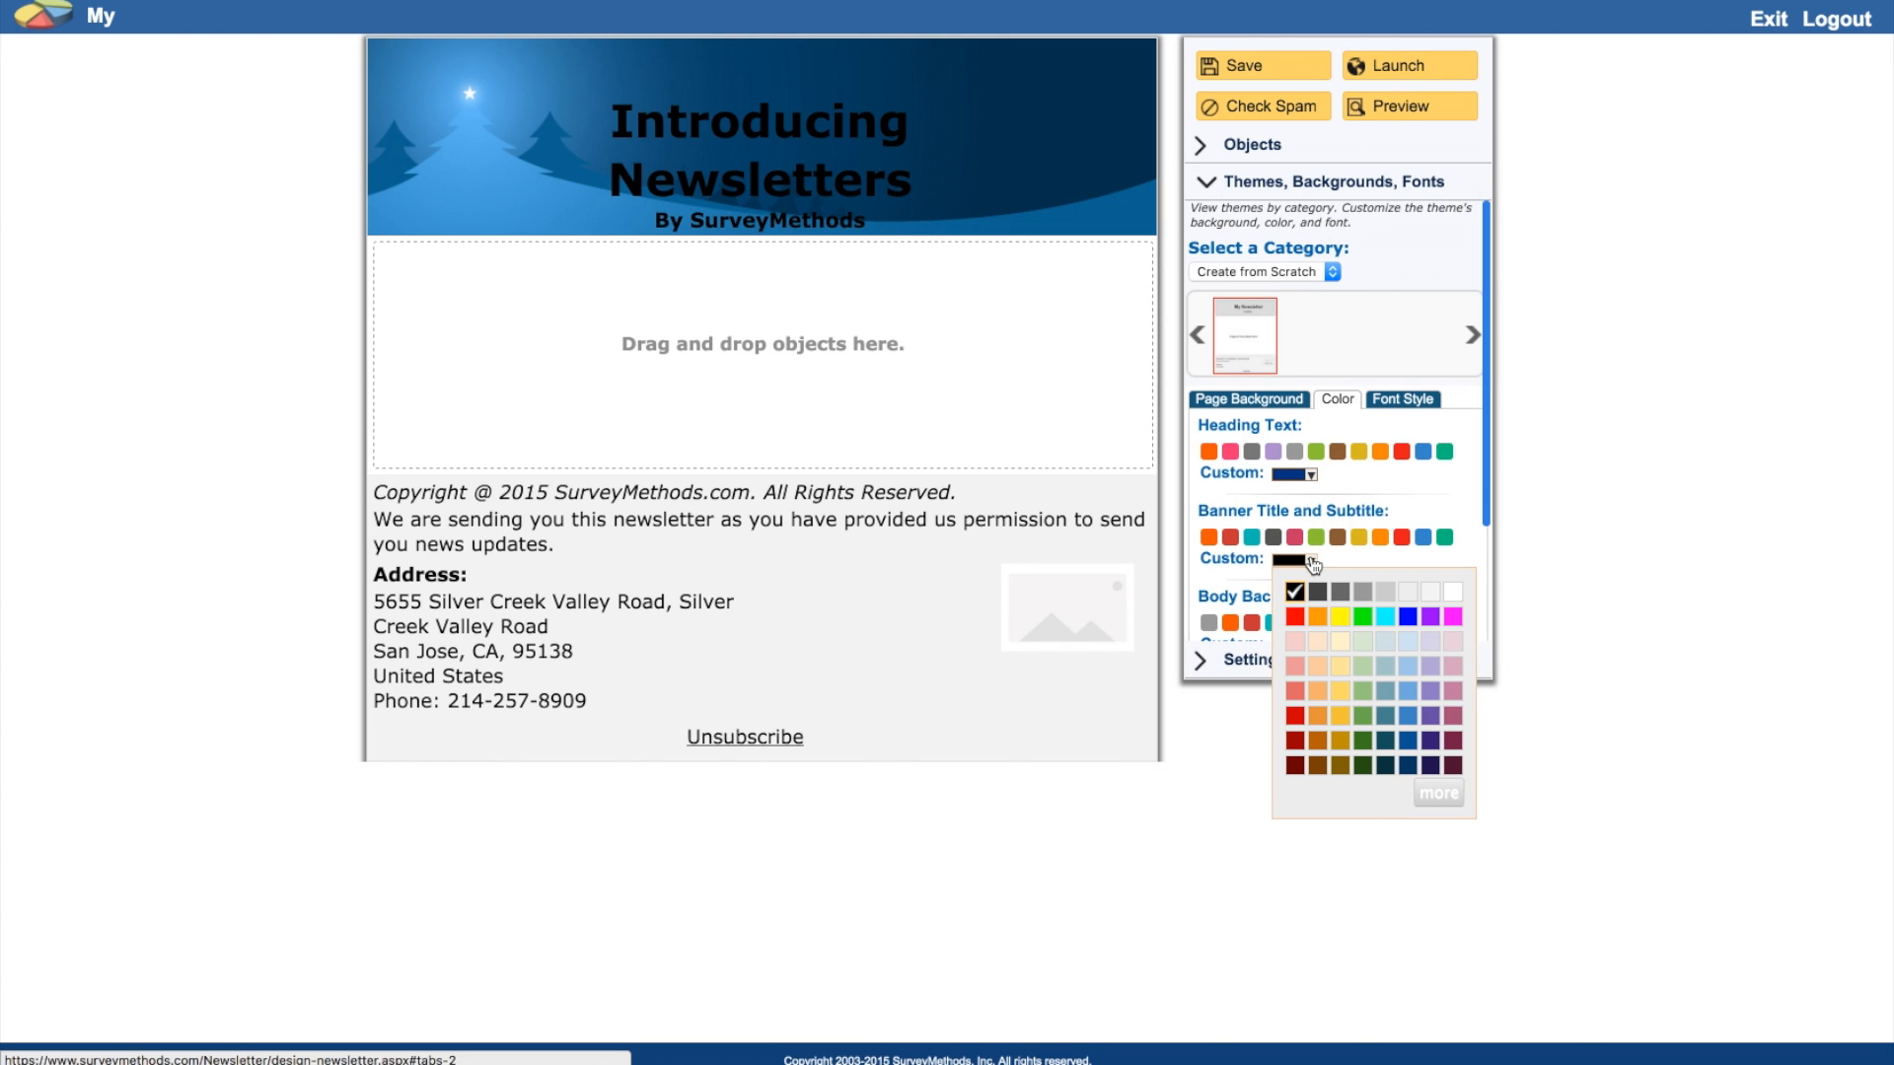
click(1453, 591)
Step: Widen the banner title box so 'Introducing Newsletters' fits on one line
drag(929, 158, 1083, 159)
drag(592, 158, 425, 149)
drag(797, 170, 816, 184)
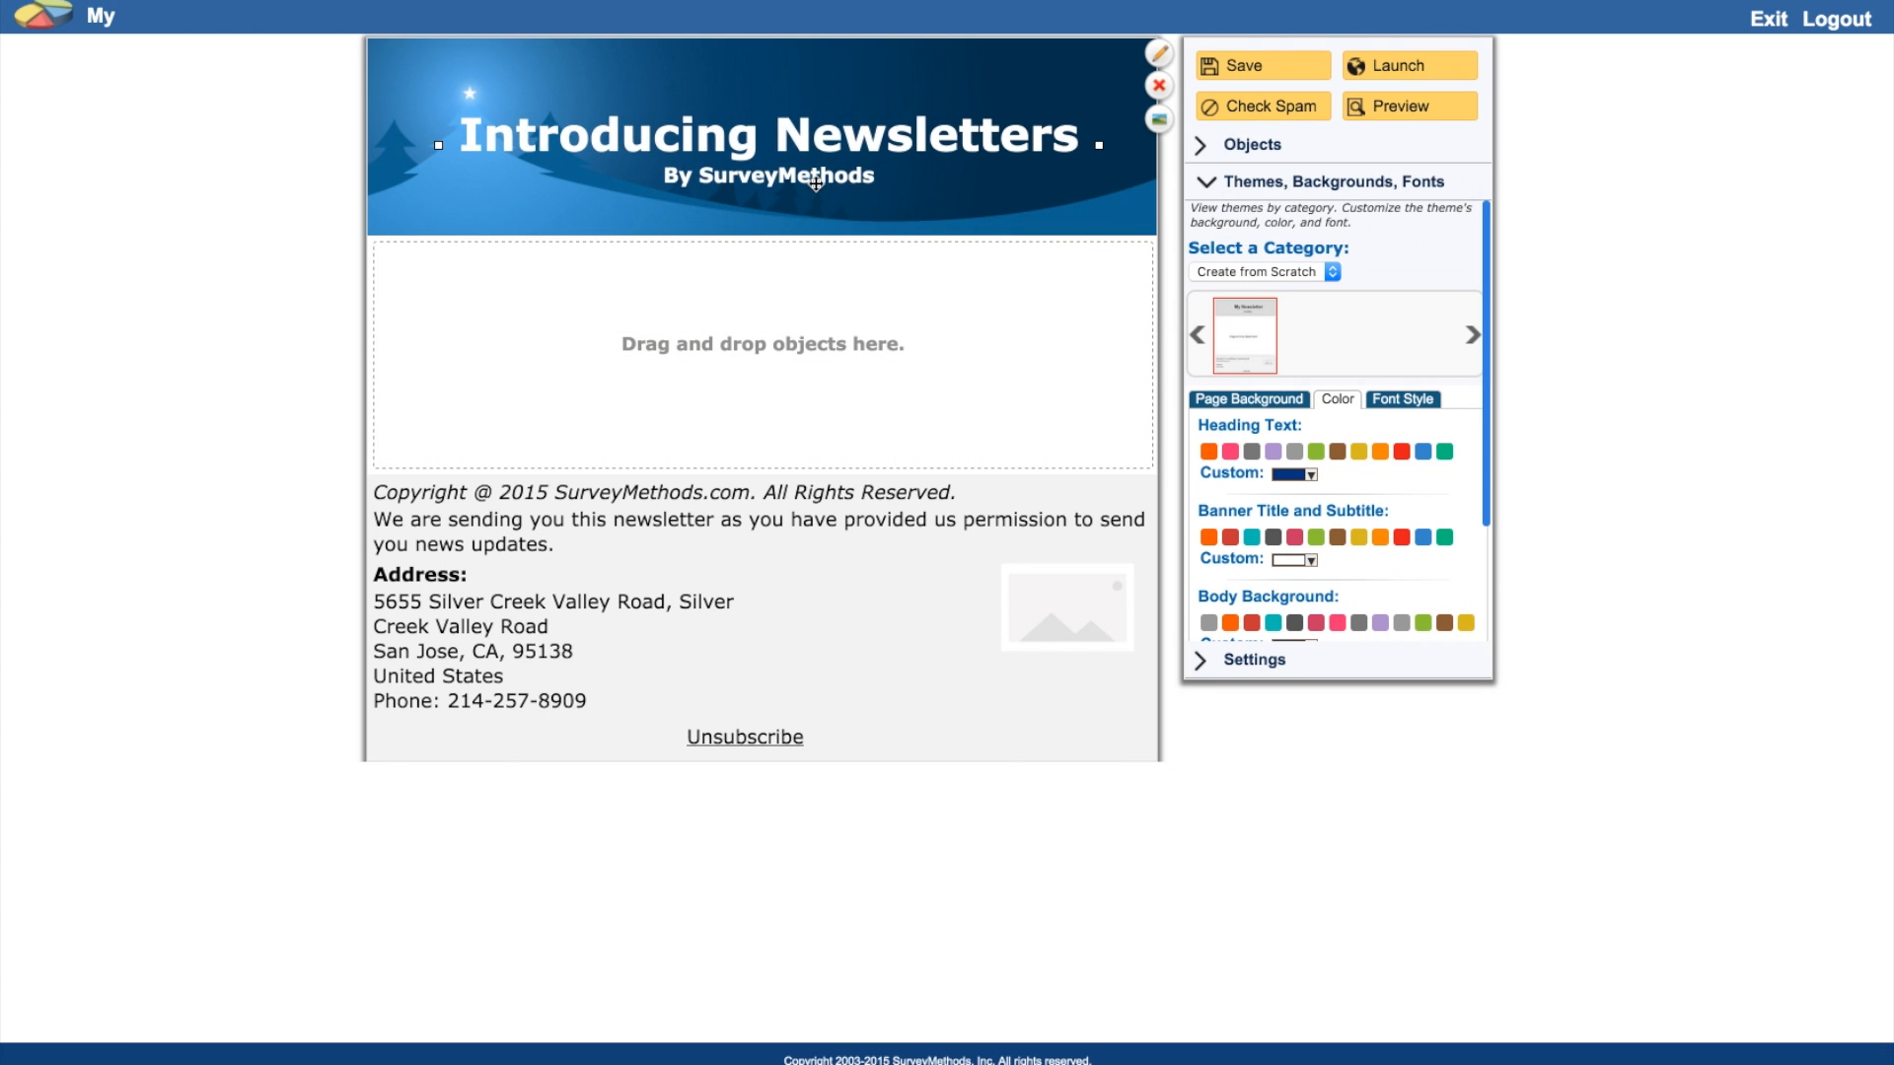
click(1248, 147)
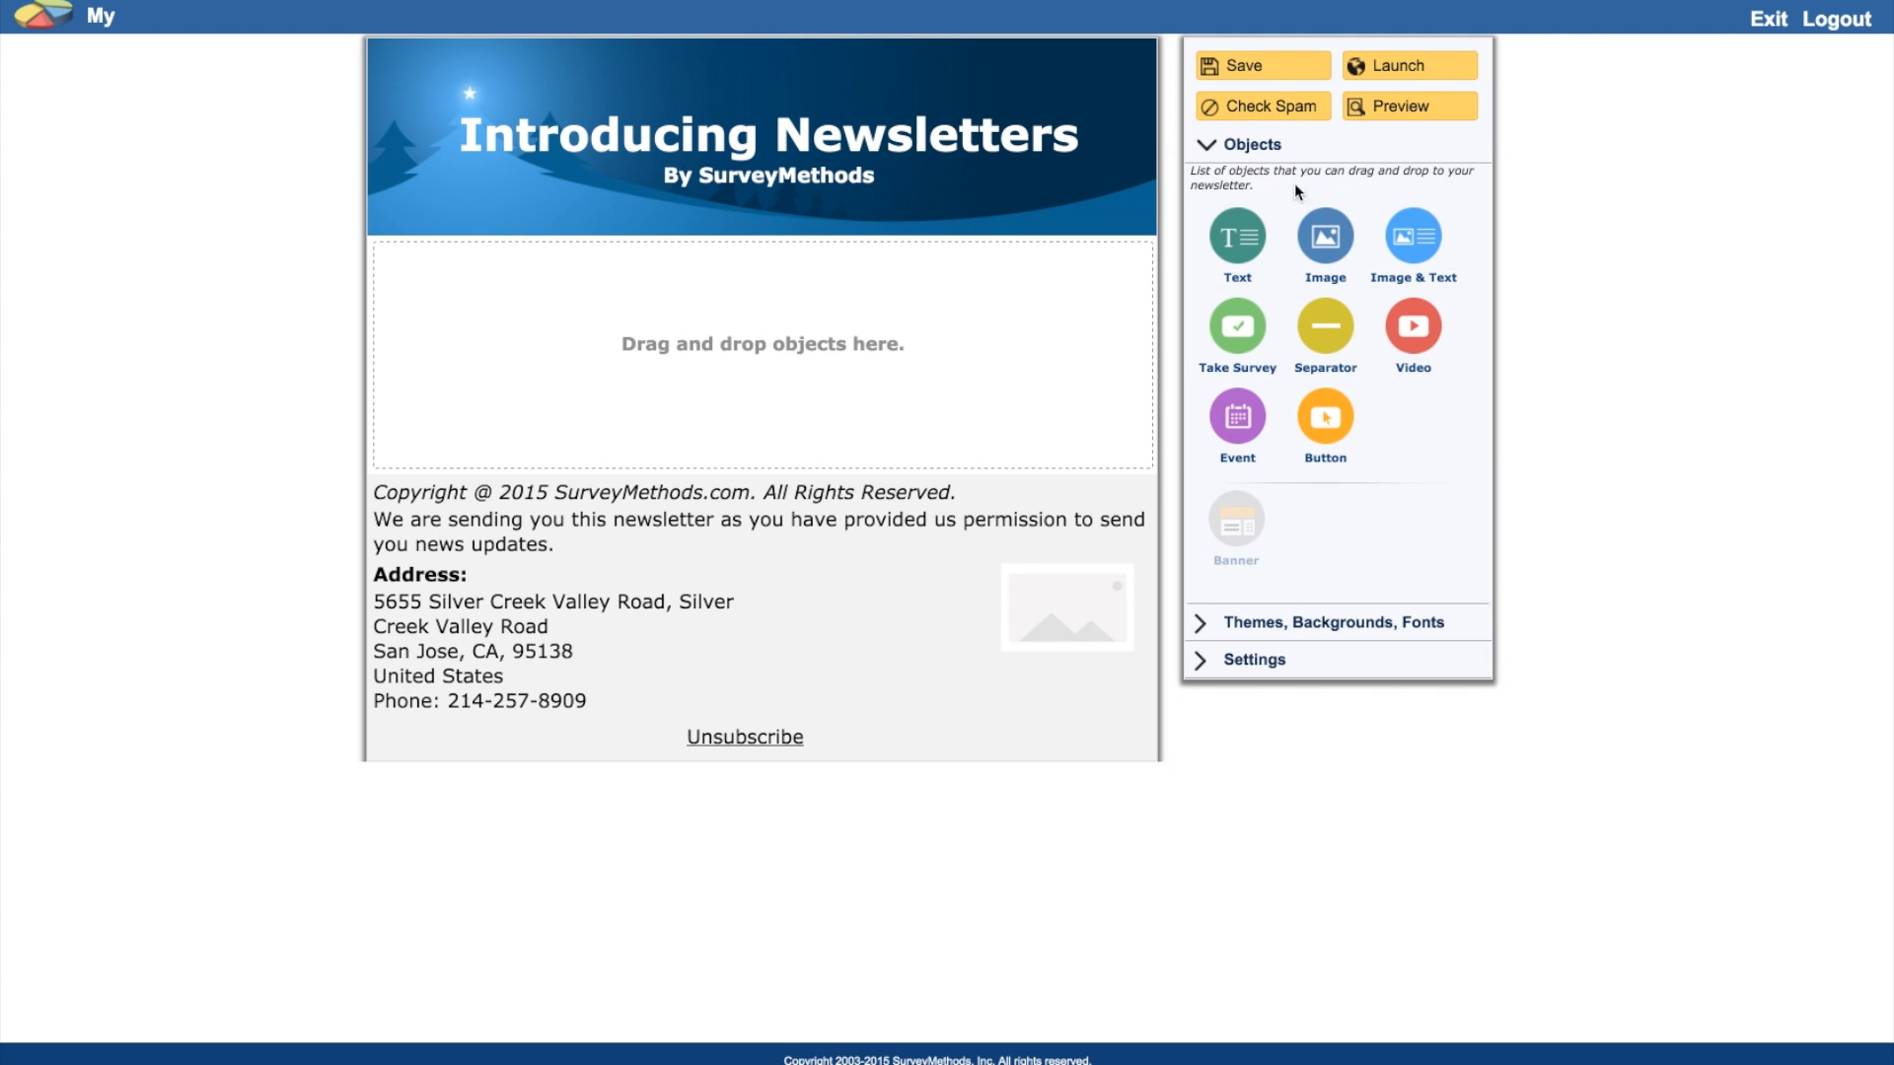
Step: Add a text section headed 'Create Your Holiday Newsletters' with its introductory paragraph below the banner
drag(1242, 238, 1000, 277)
click(605, 308)
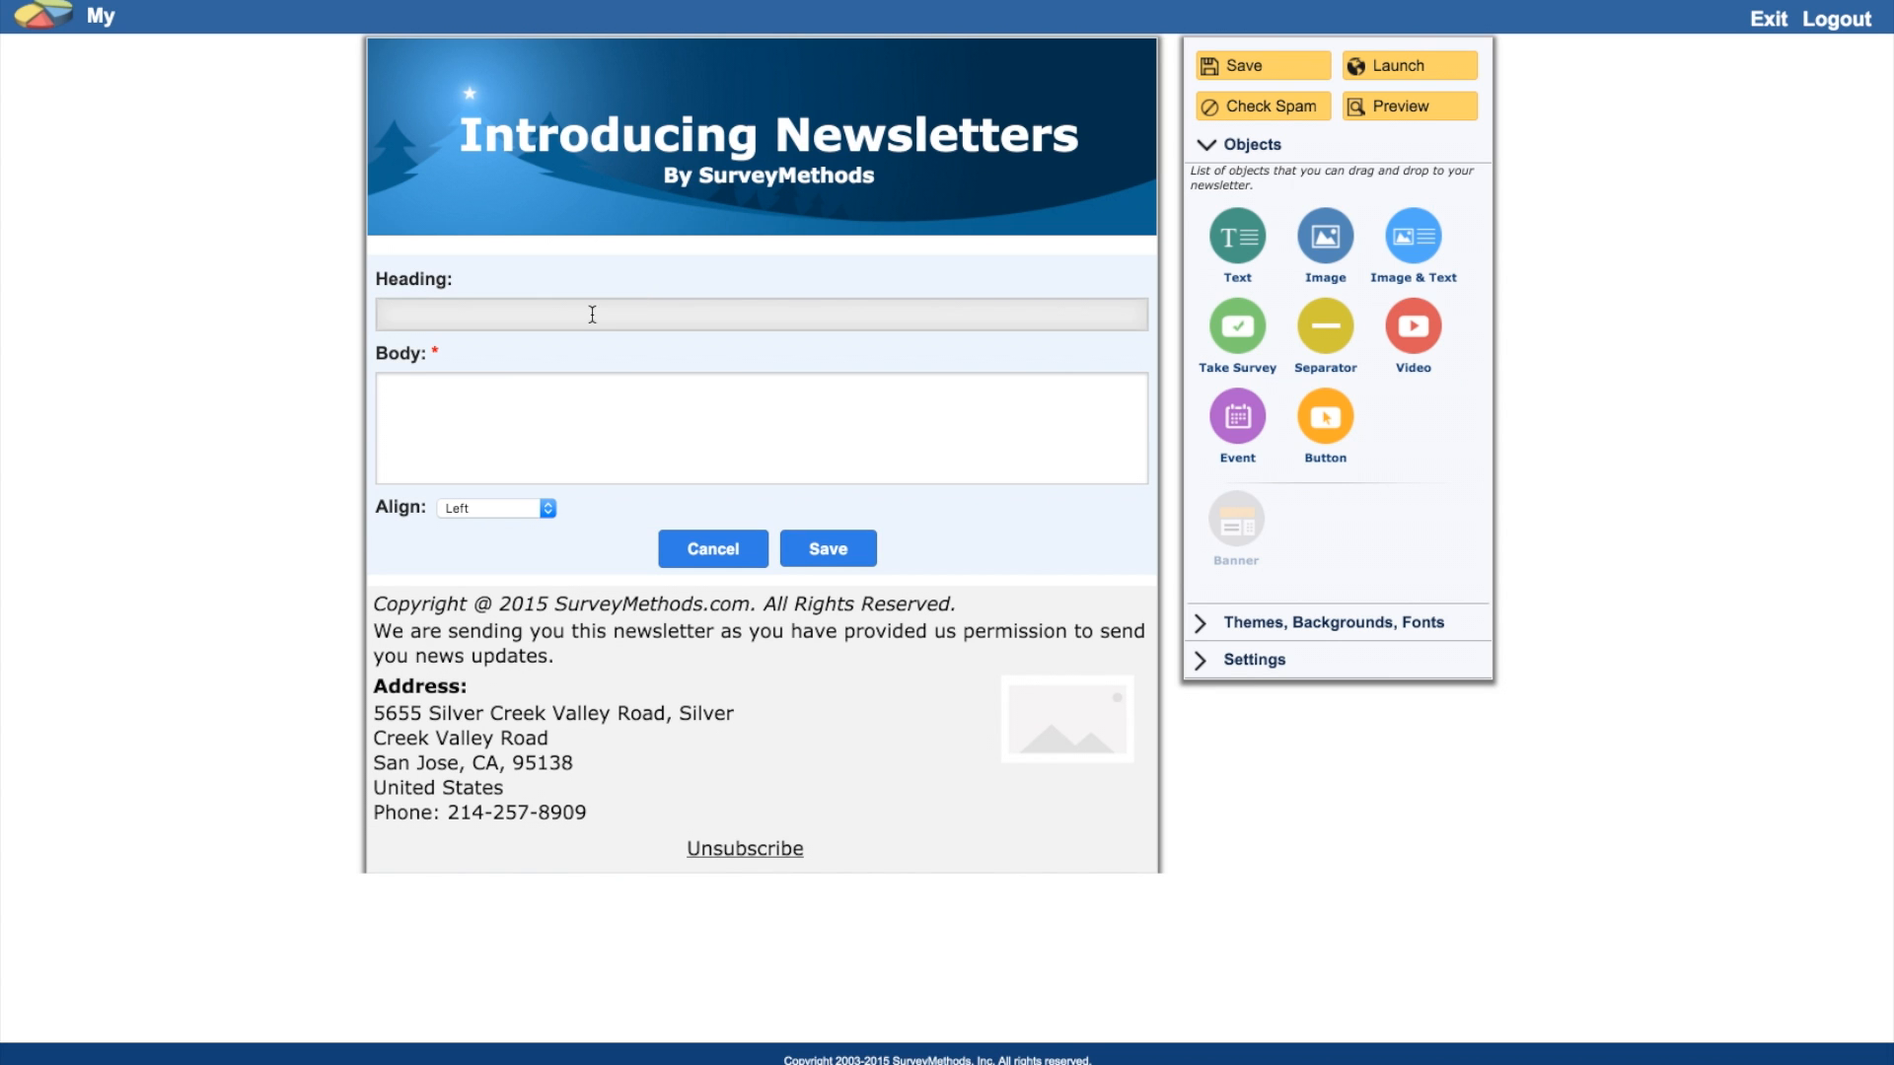
key(super+v)
click(679, 428)
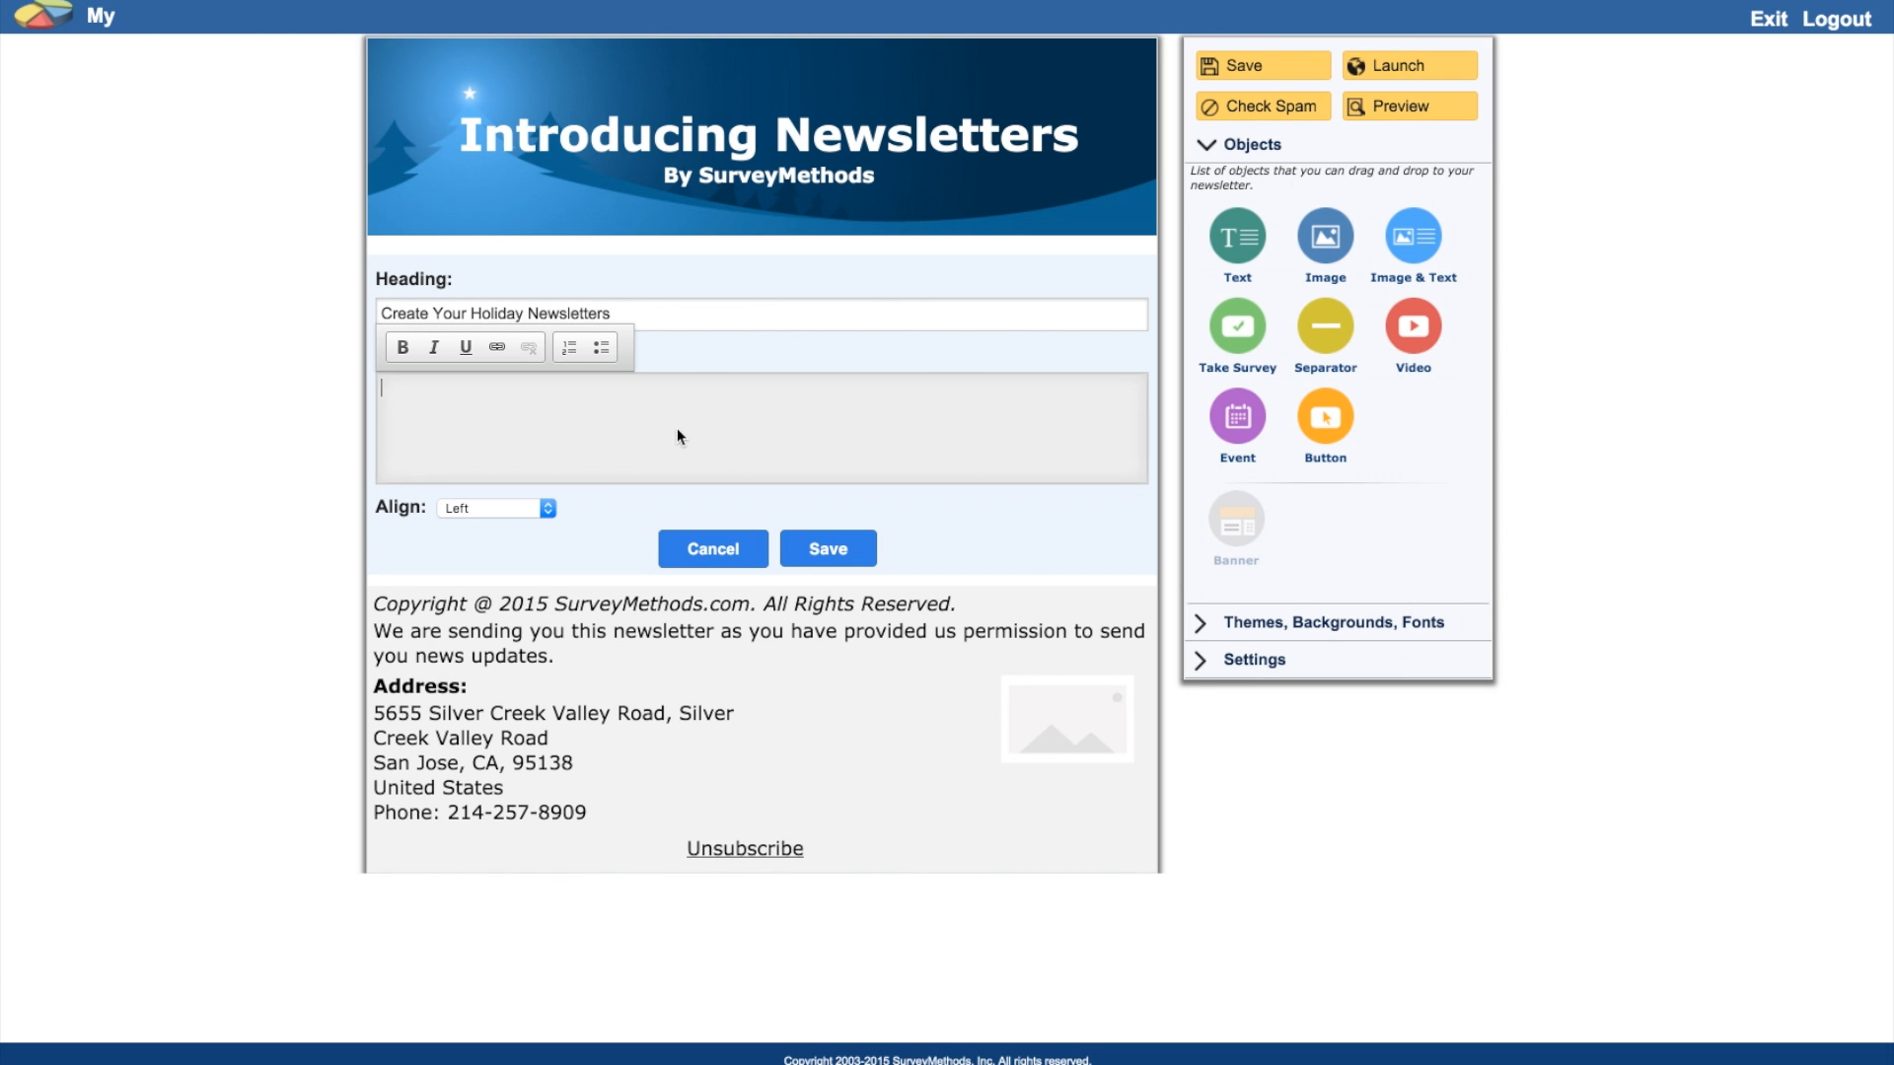
text(We've been working really really hard! We've just rolled out a new feature set for building stunning newsletters for businesses.  You can now very quickly create newsletters to send to your your customers, employees, and vendors.  Our newsletters have prebuilt visual templates for Sales, Events, Holidays, Flags, and more.  In addition to selecting prebuilt themes, you can customize the colors of backgrounds, banners, separators, and fonts.)
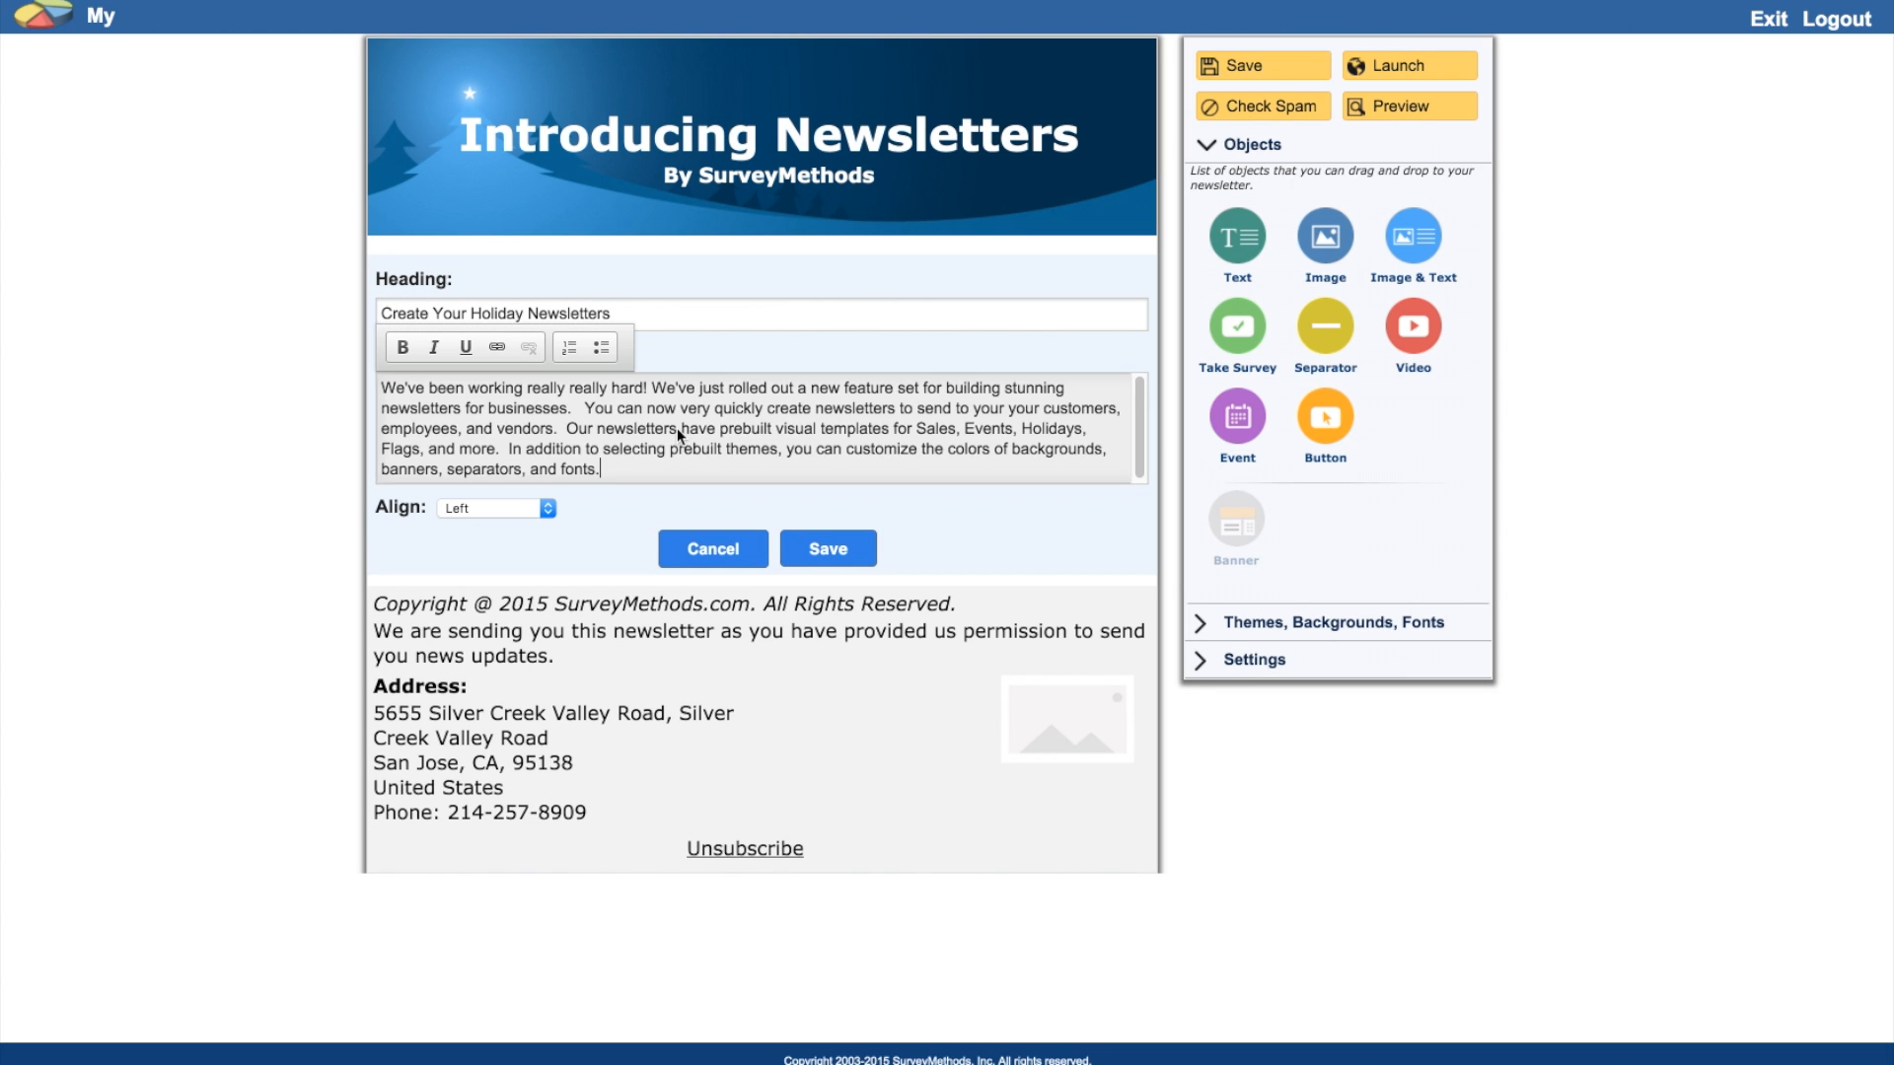
click(828, 549)
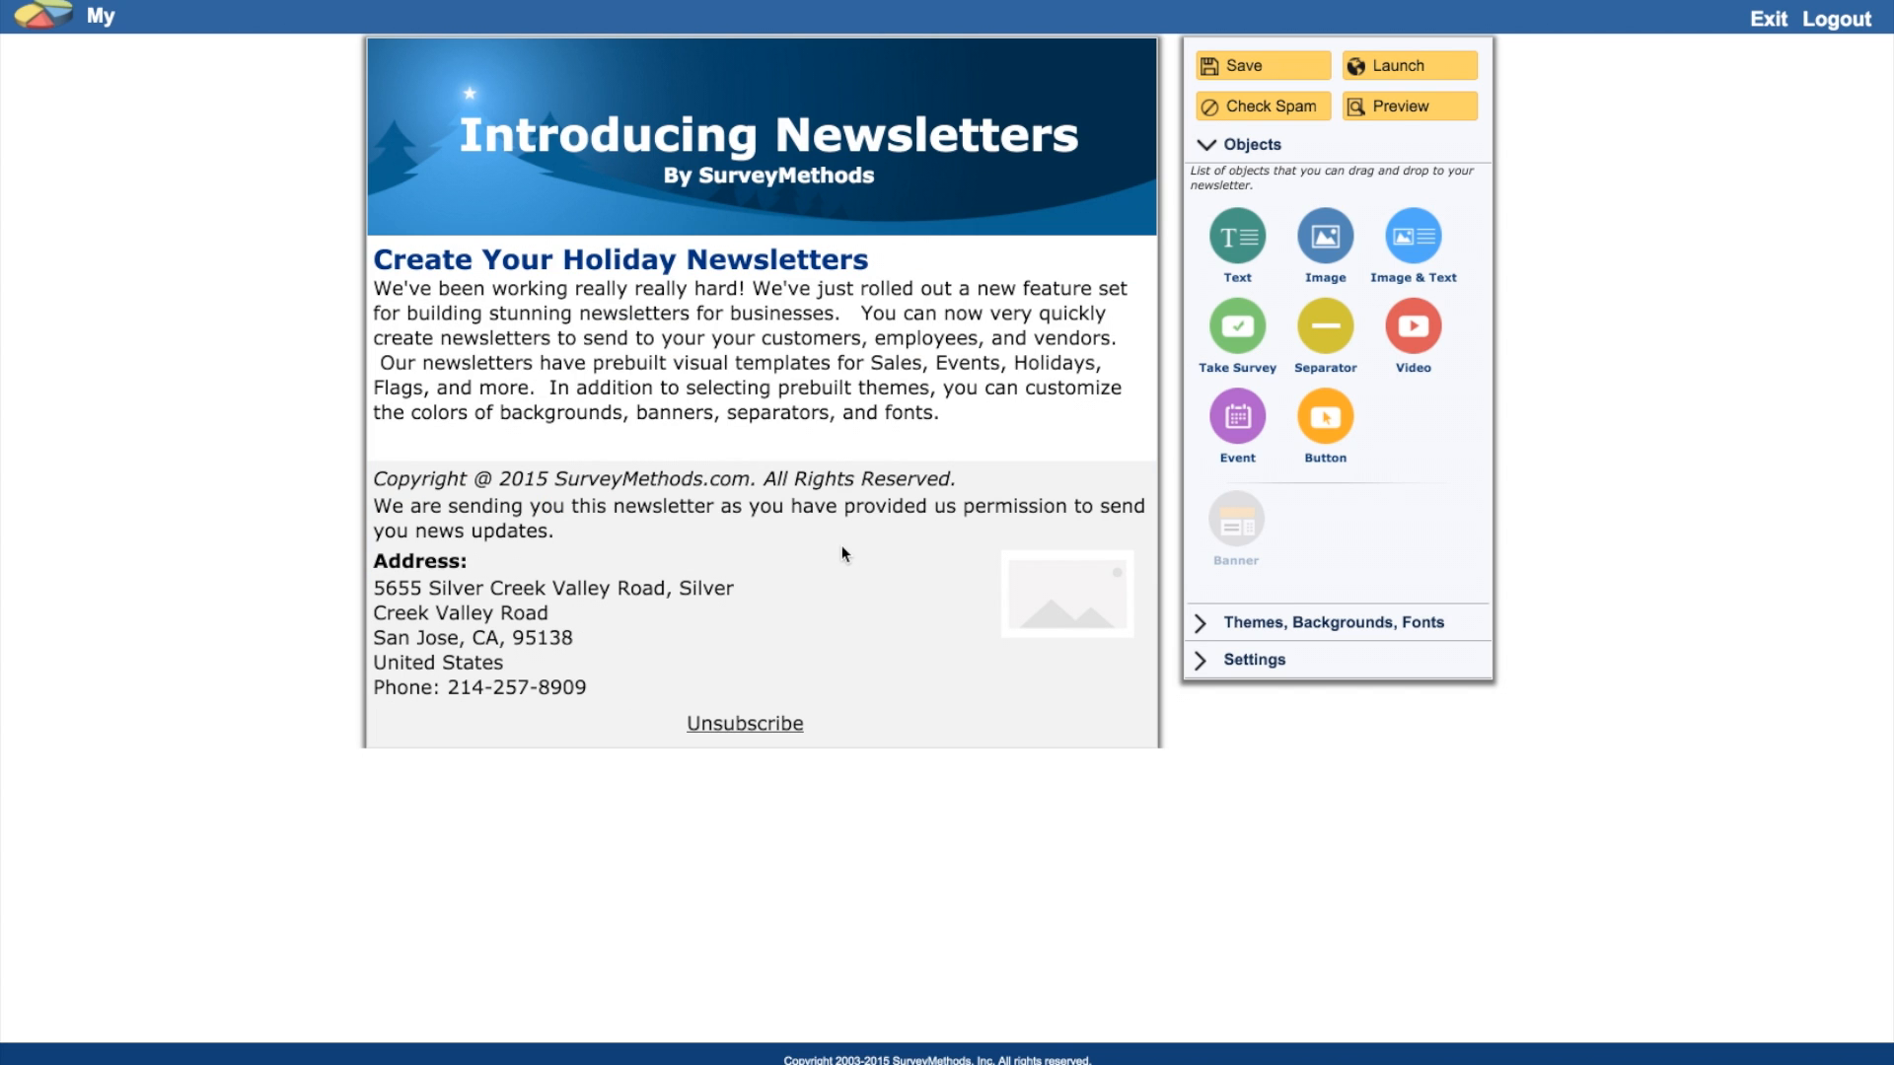
Step: Save the newsletter and dismiss the confirmation alert
mouse_move(750, 308)
click(1294, 76)
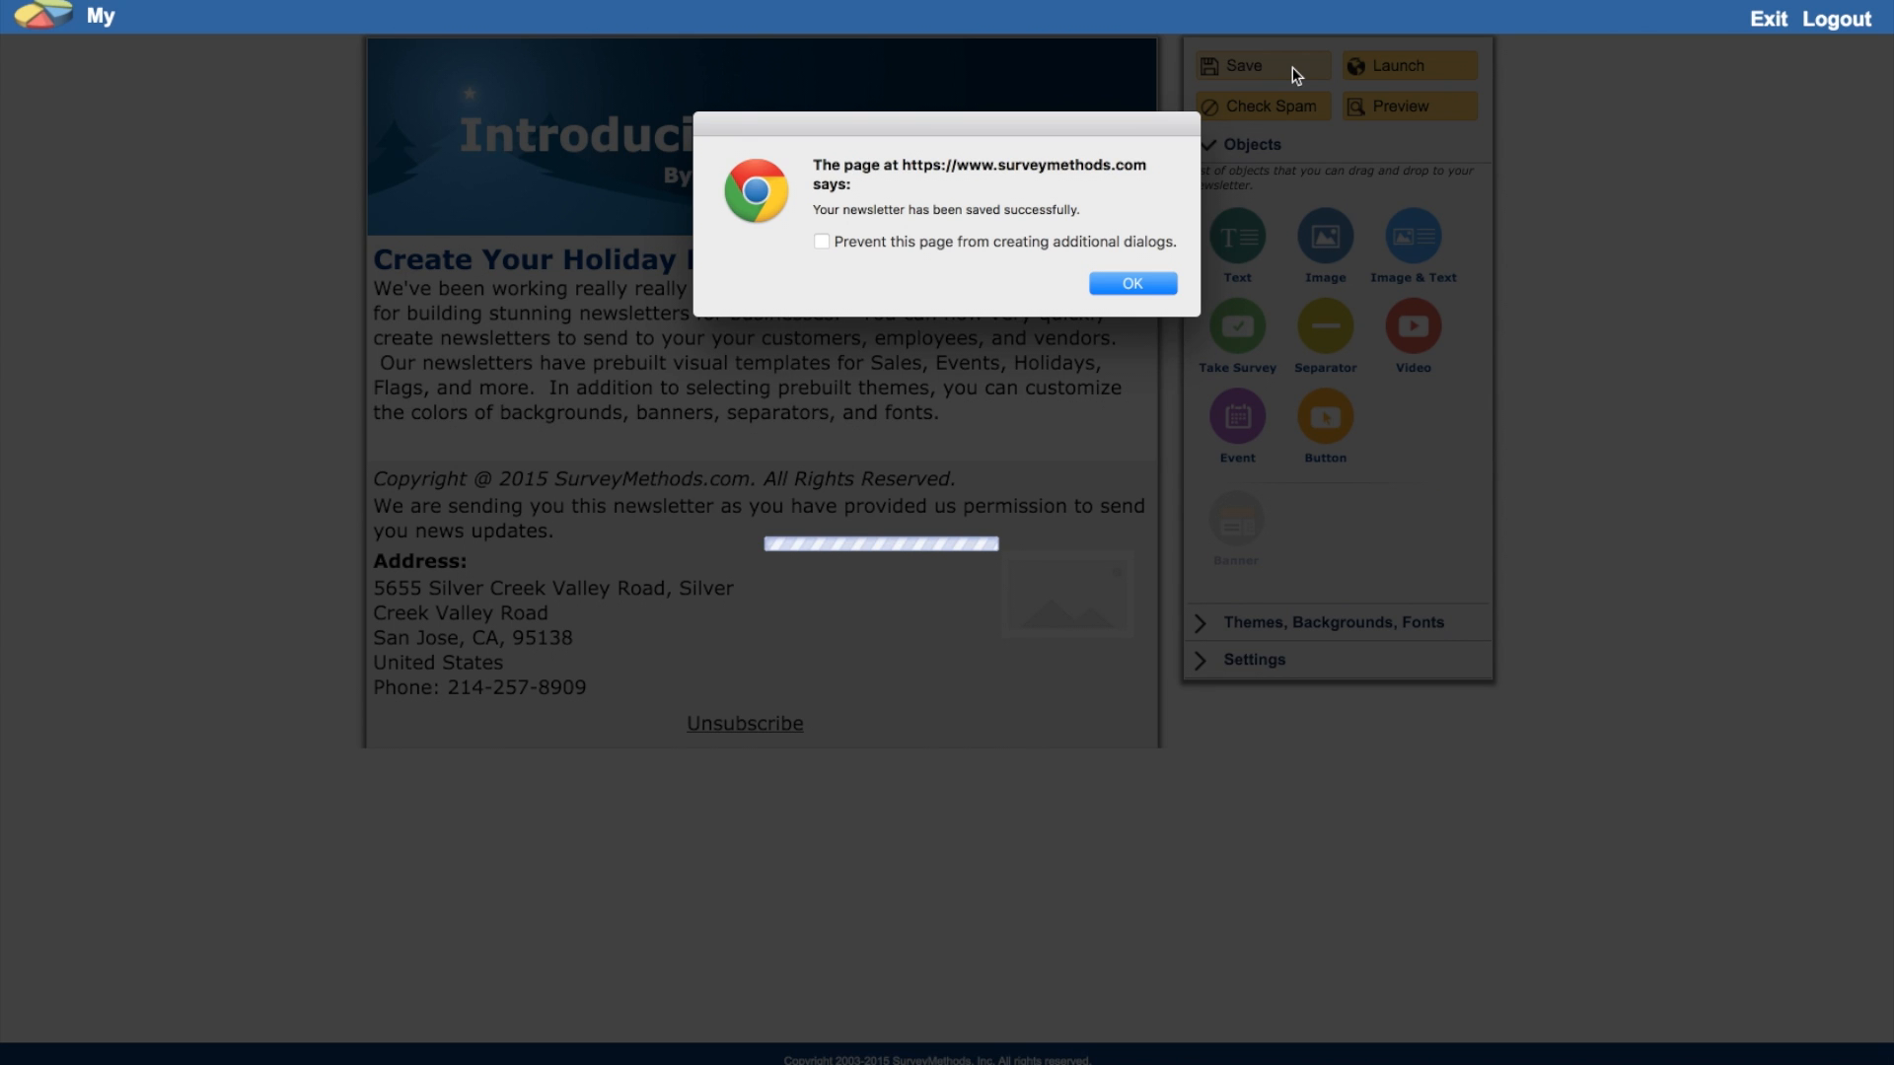
click(1134, 283)
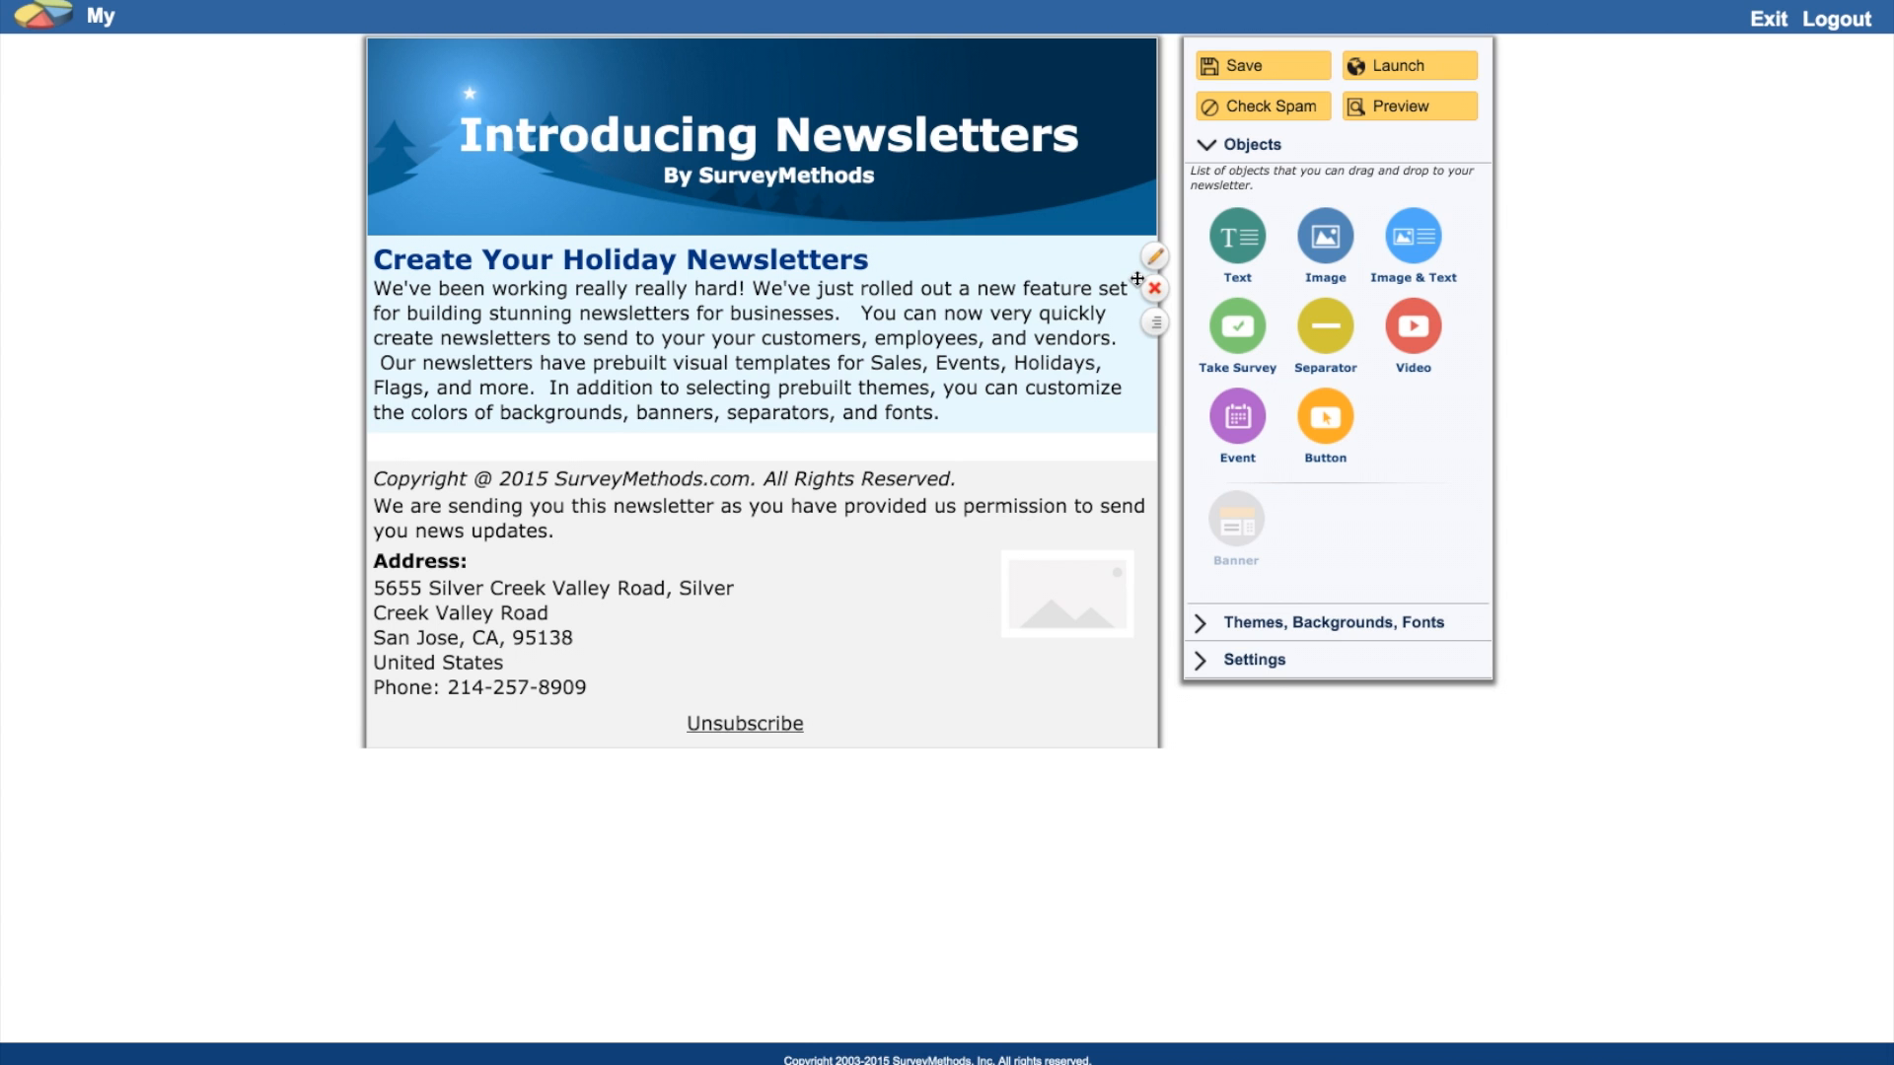
Step: Insert a pre-designed red line separator below the holiday text section
drag(1327, 324, 897, 445)
click(379, 564)
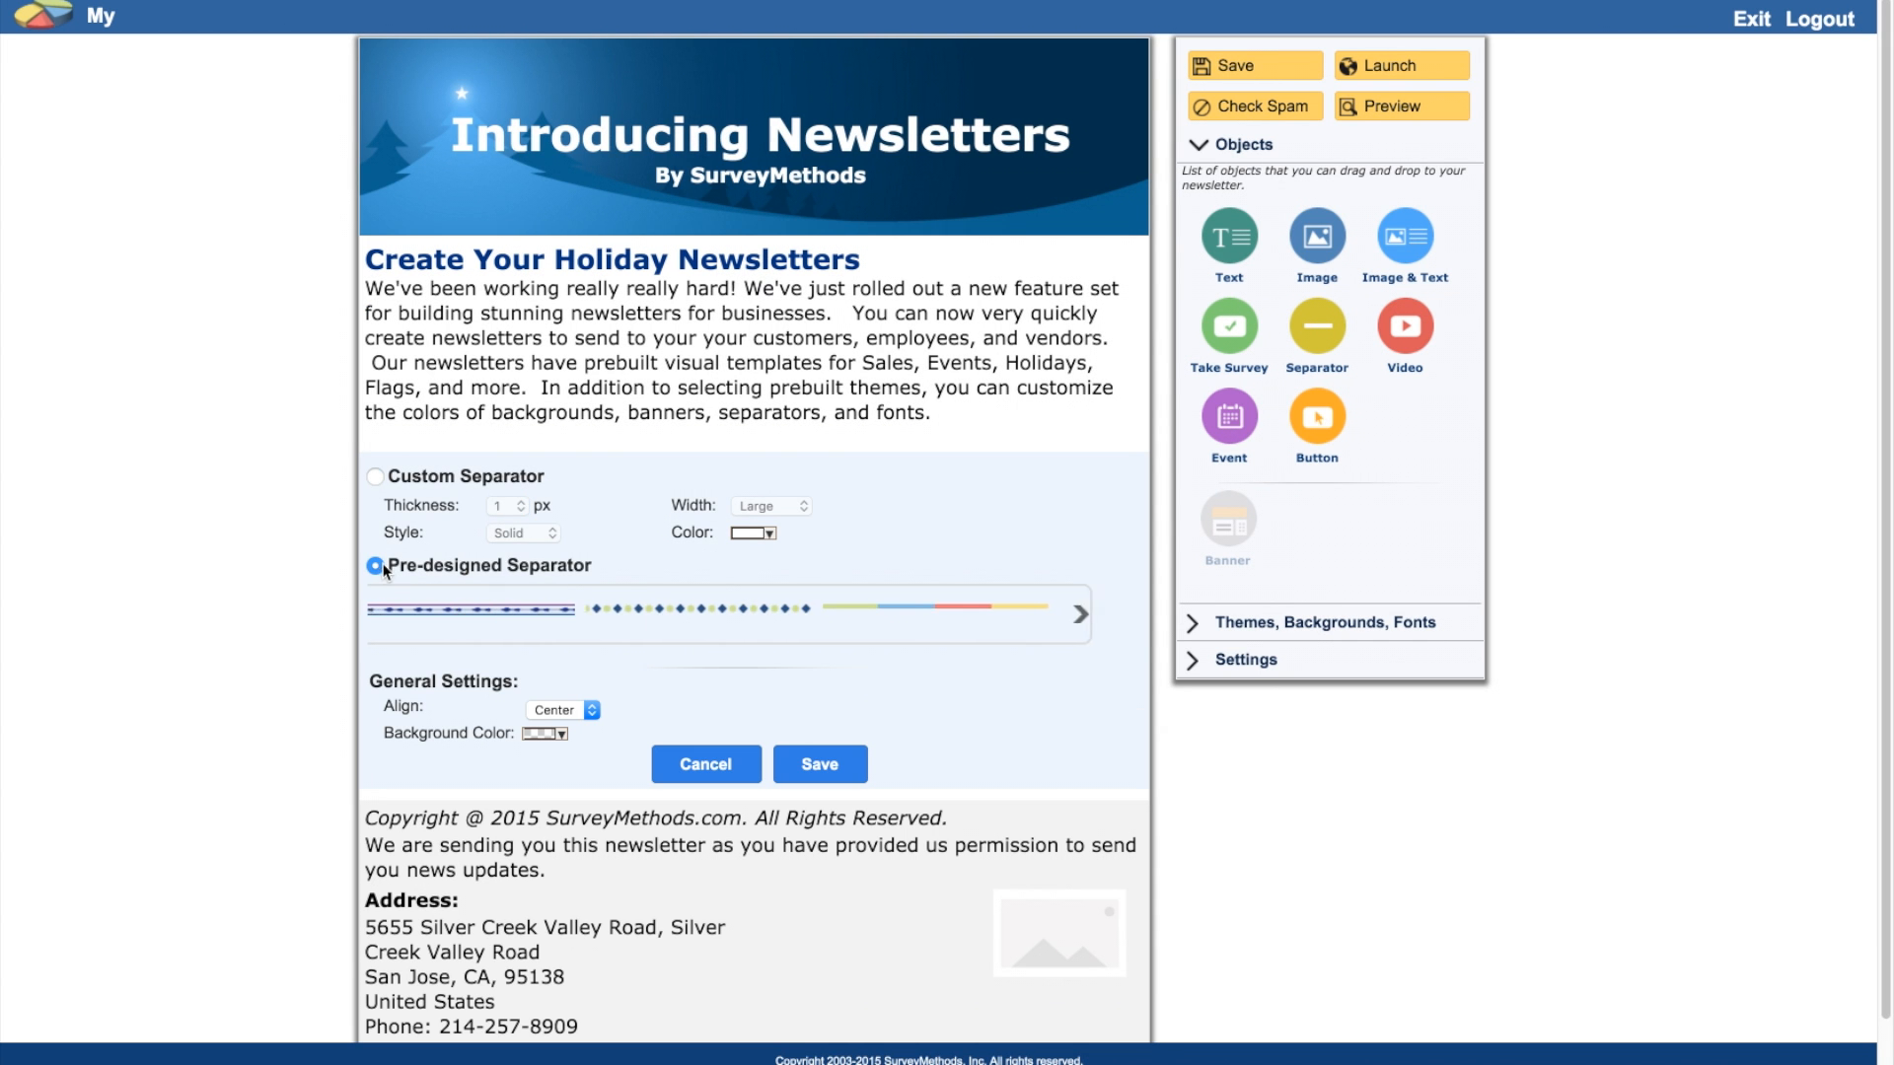
click(1123, 622)
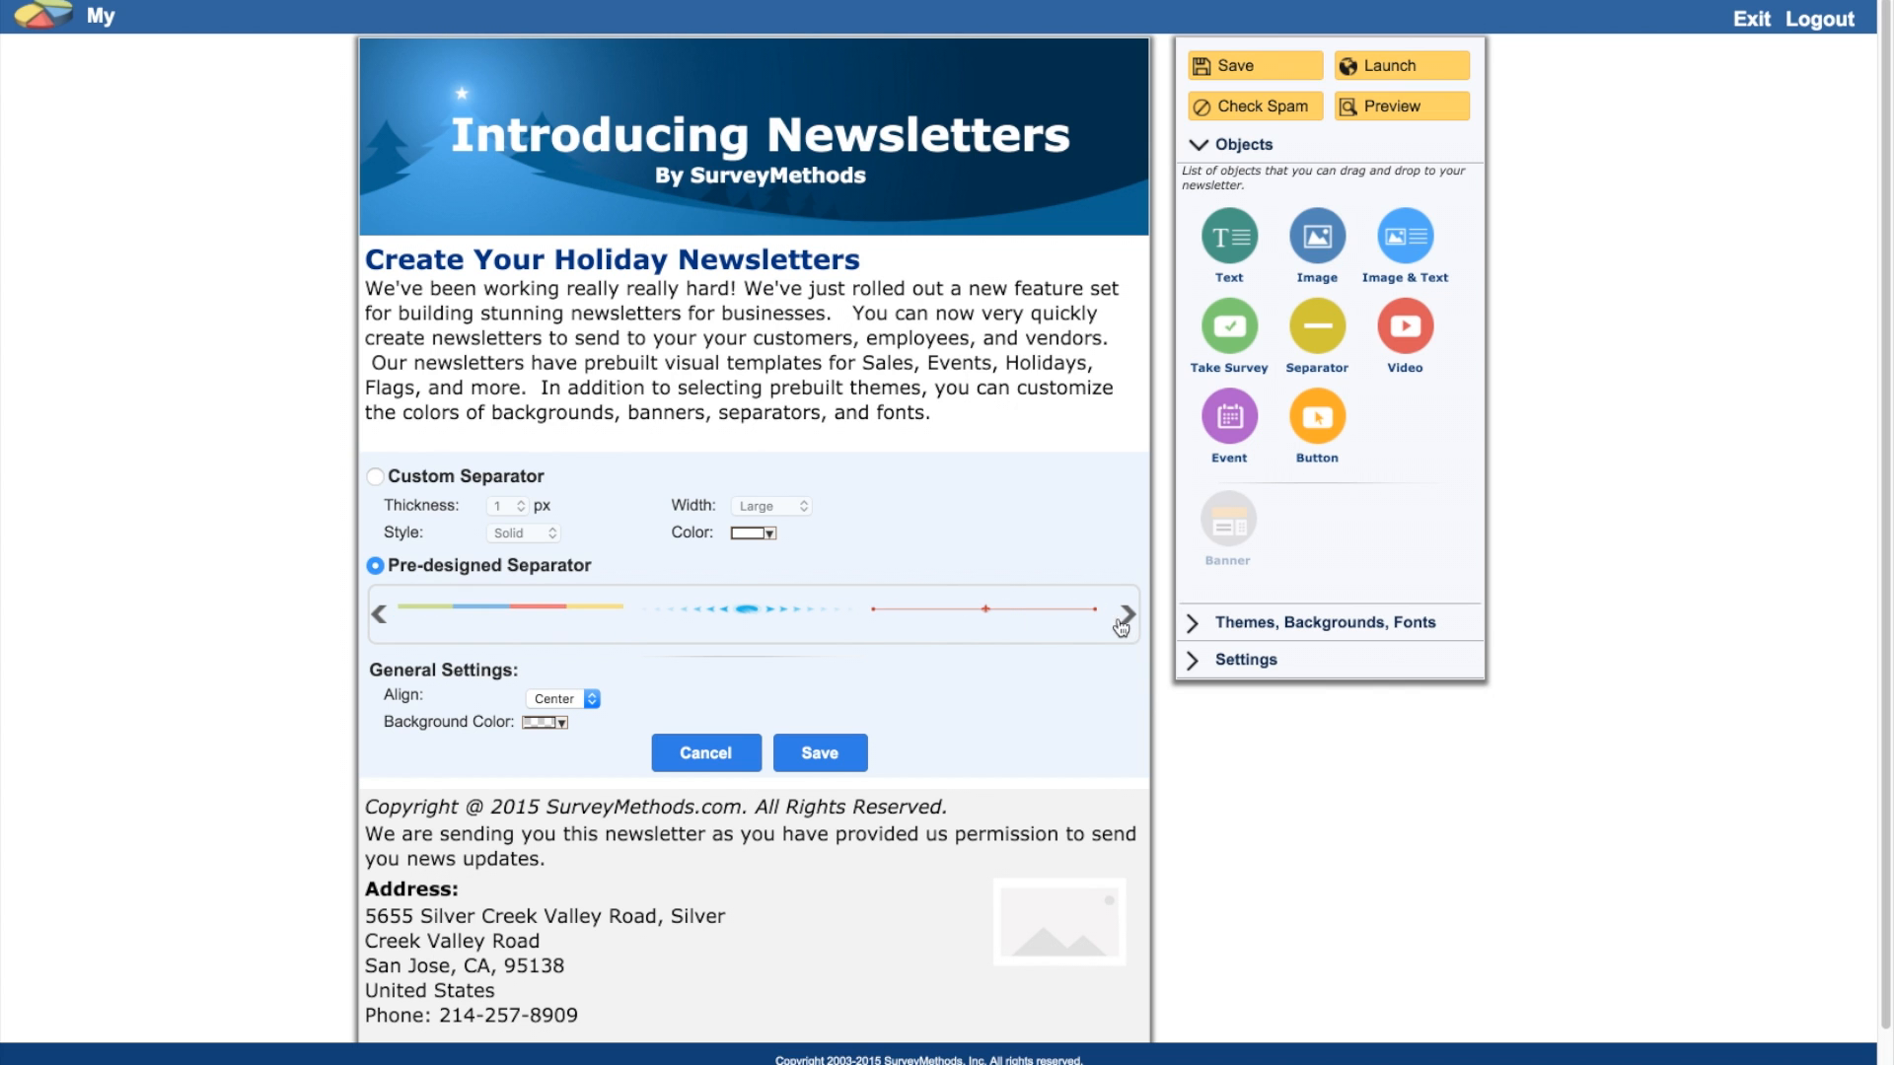
click(979, 620)
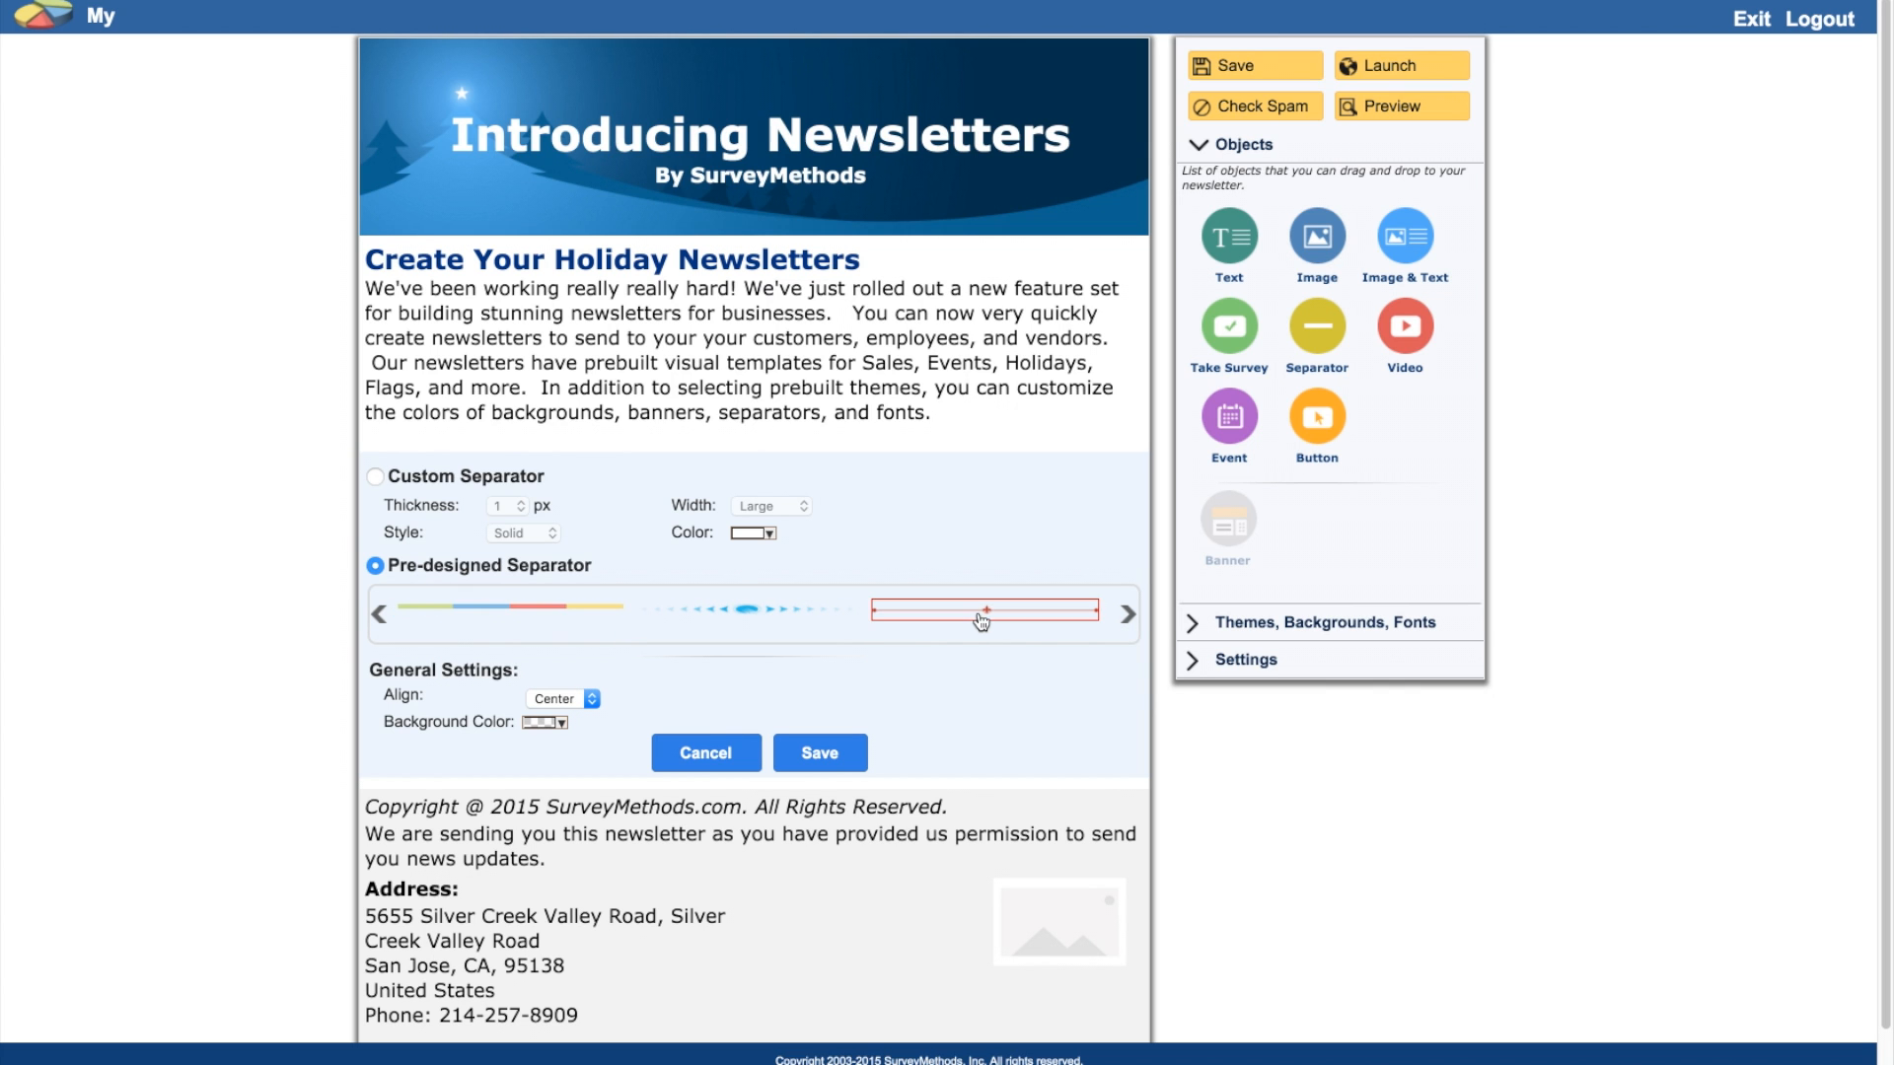
click(822, 755)
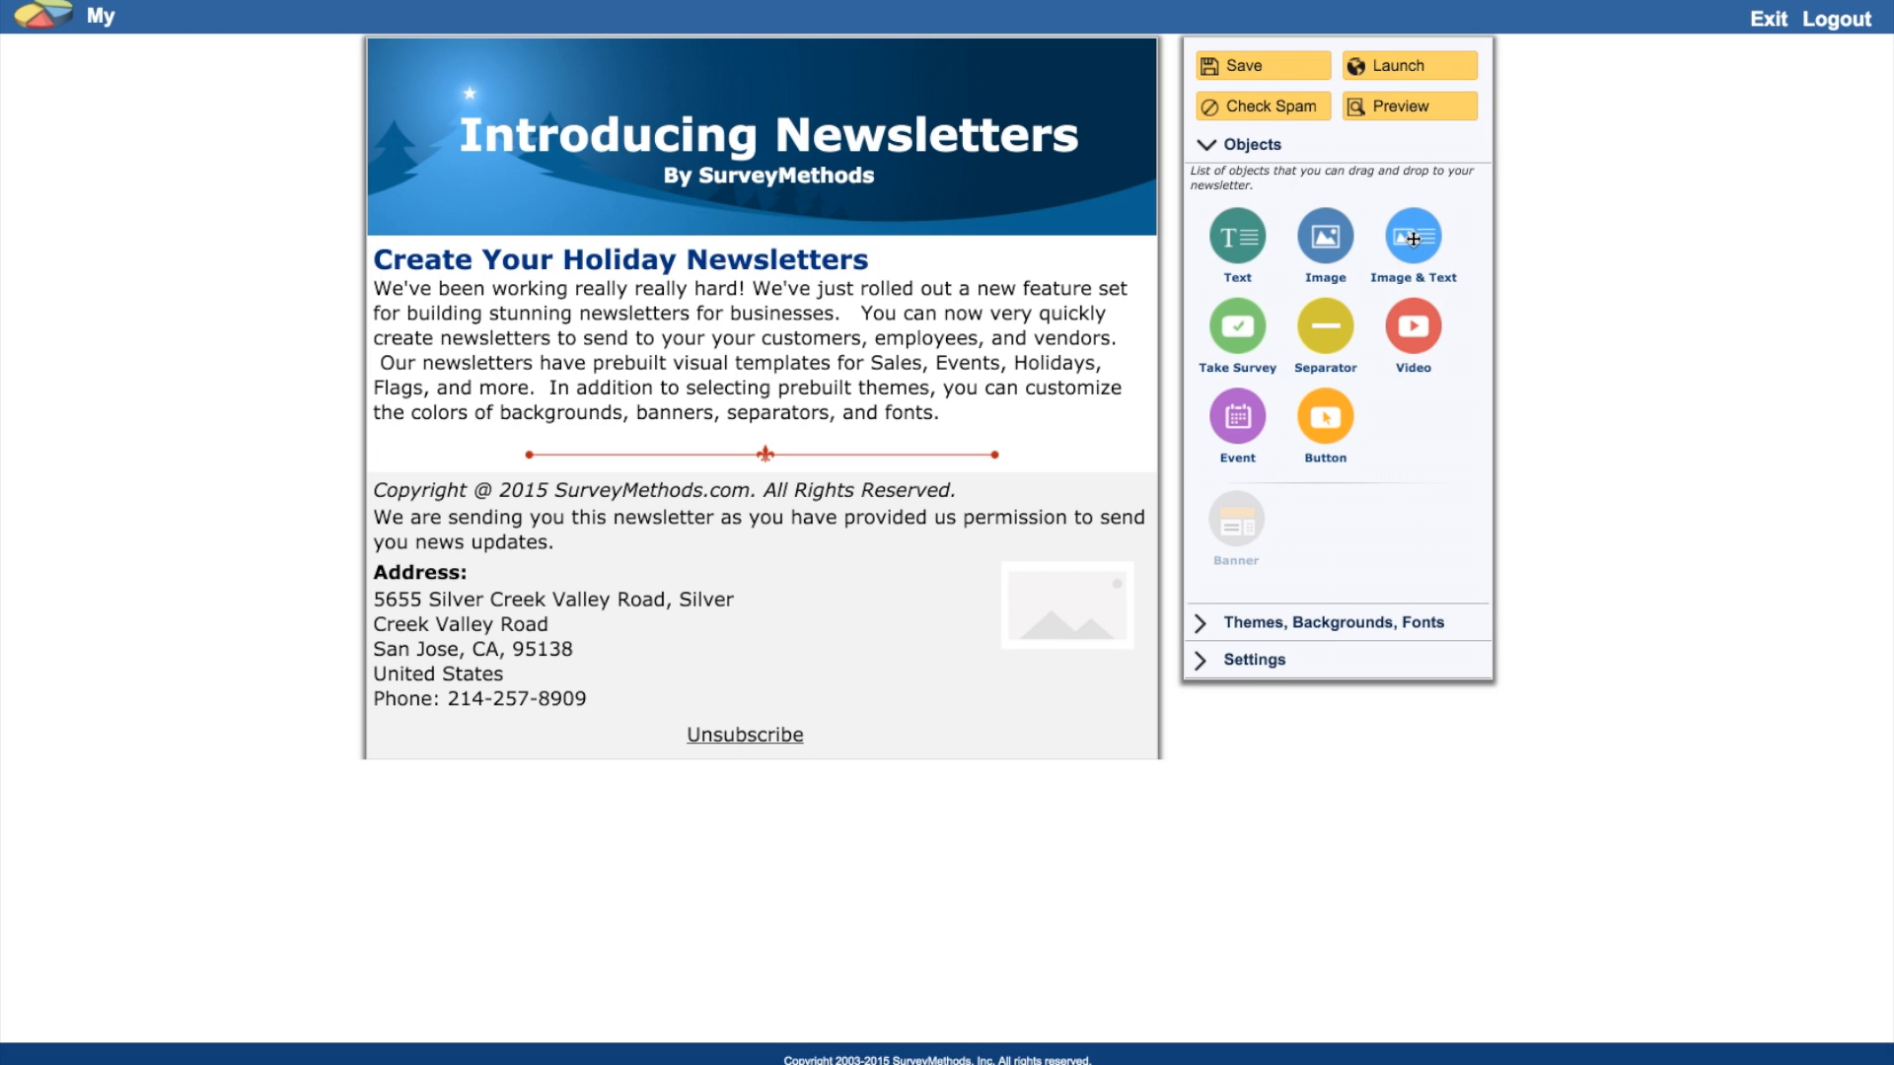
Step: Add a text section headed 'How much does it cost?' with the pasted cost paragraph
drag(1241, 237, 882, 532)
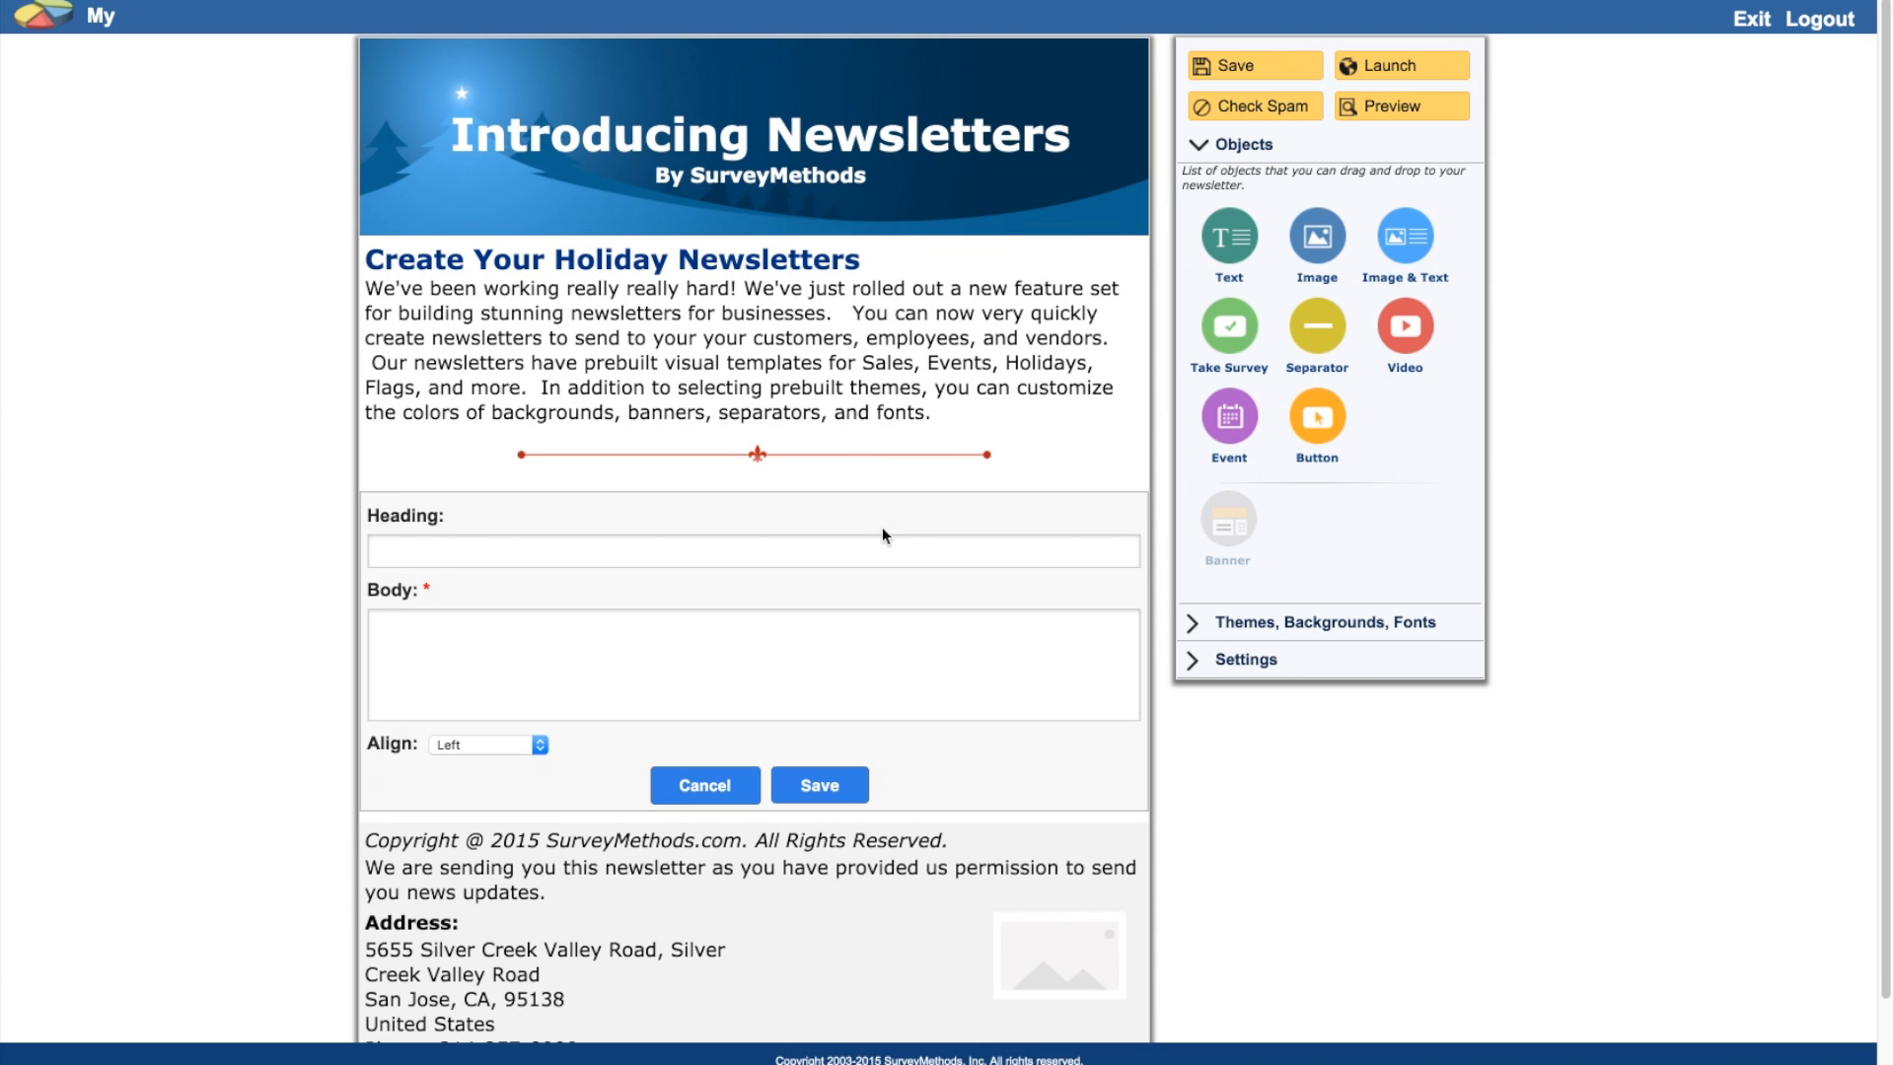
click(482, 546)
text(How much does it cost?)
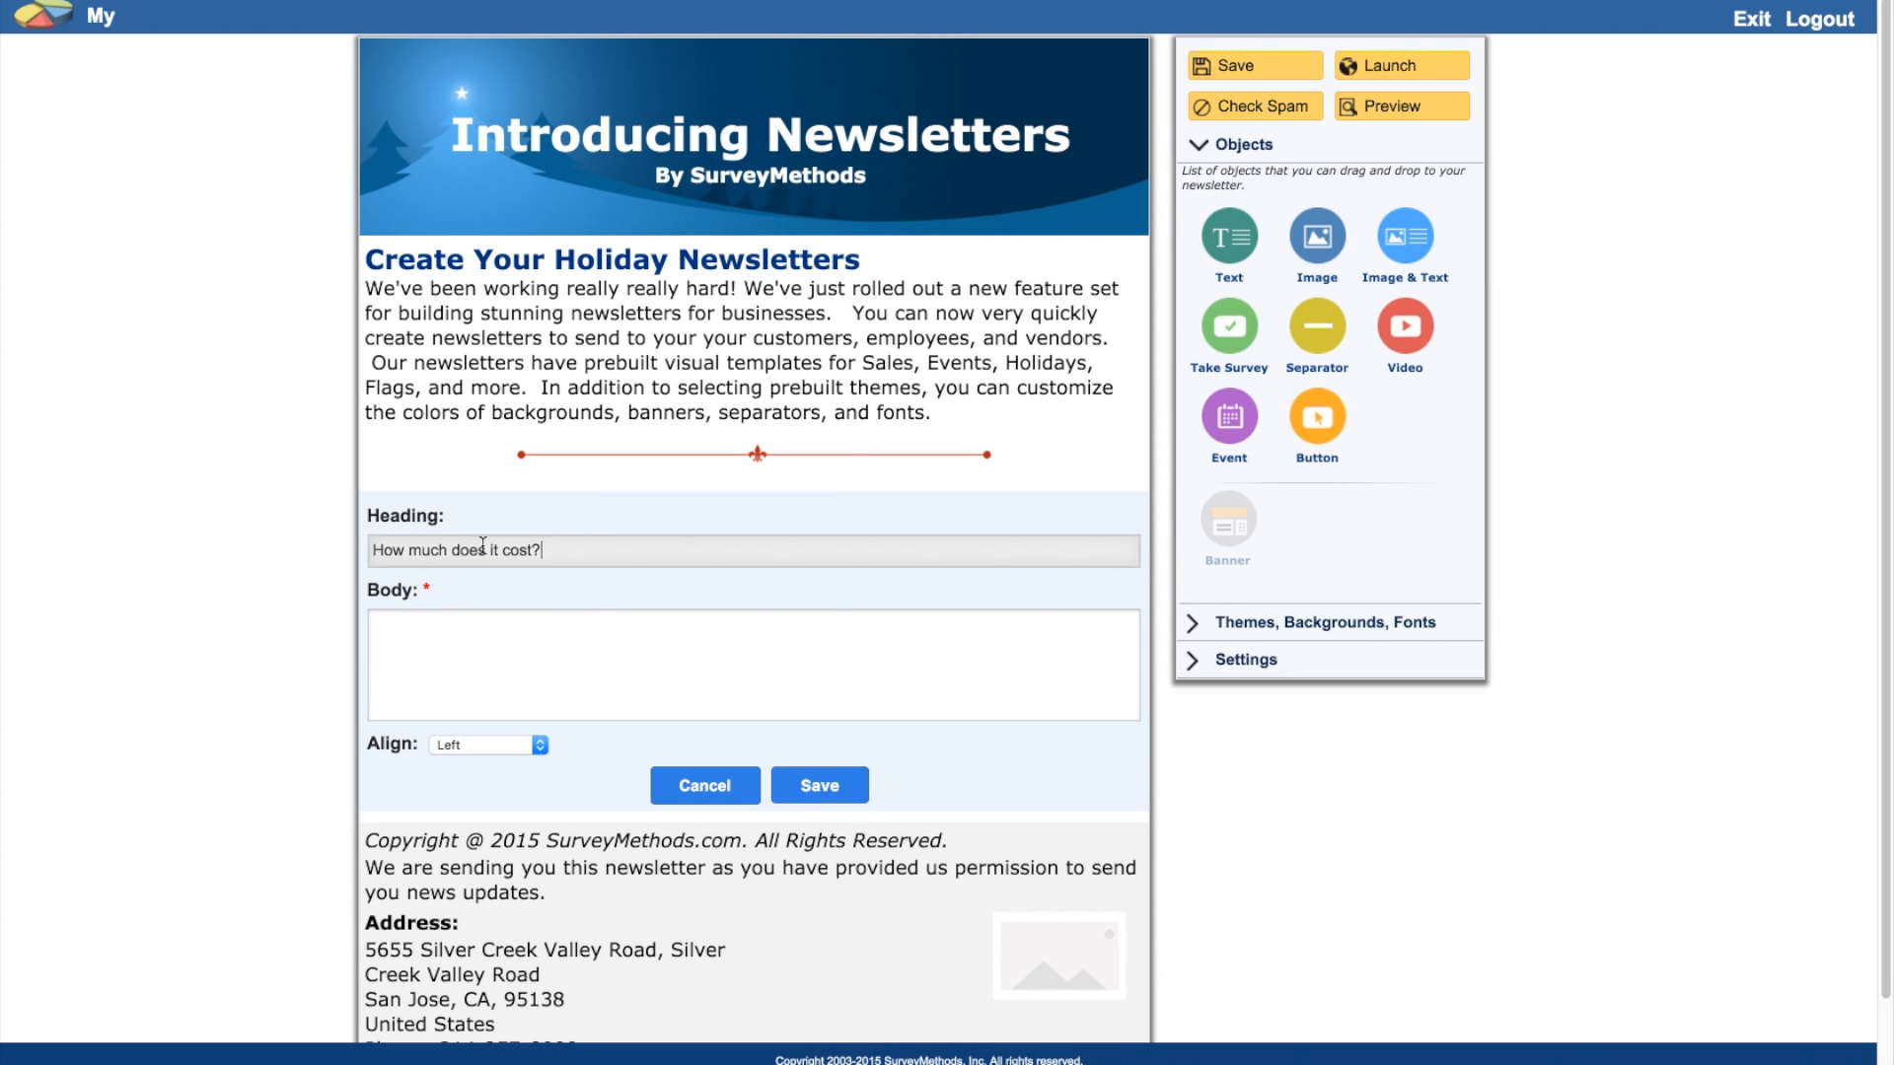
click(701, 661)
text(The Newsletter module is included in your account.  All you need to do is log into your account, click on the Newsletter tab and begin creating news letters.)
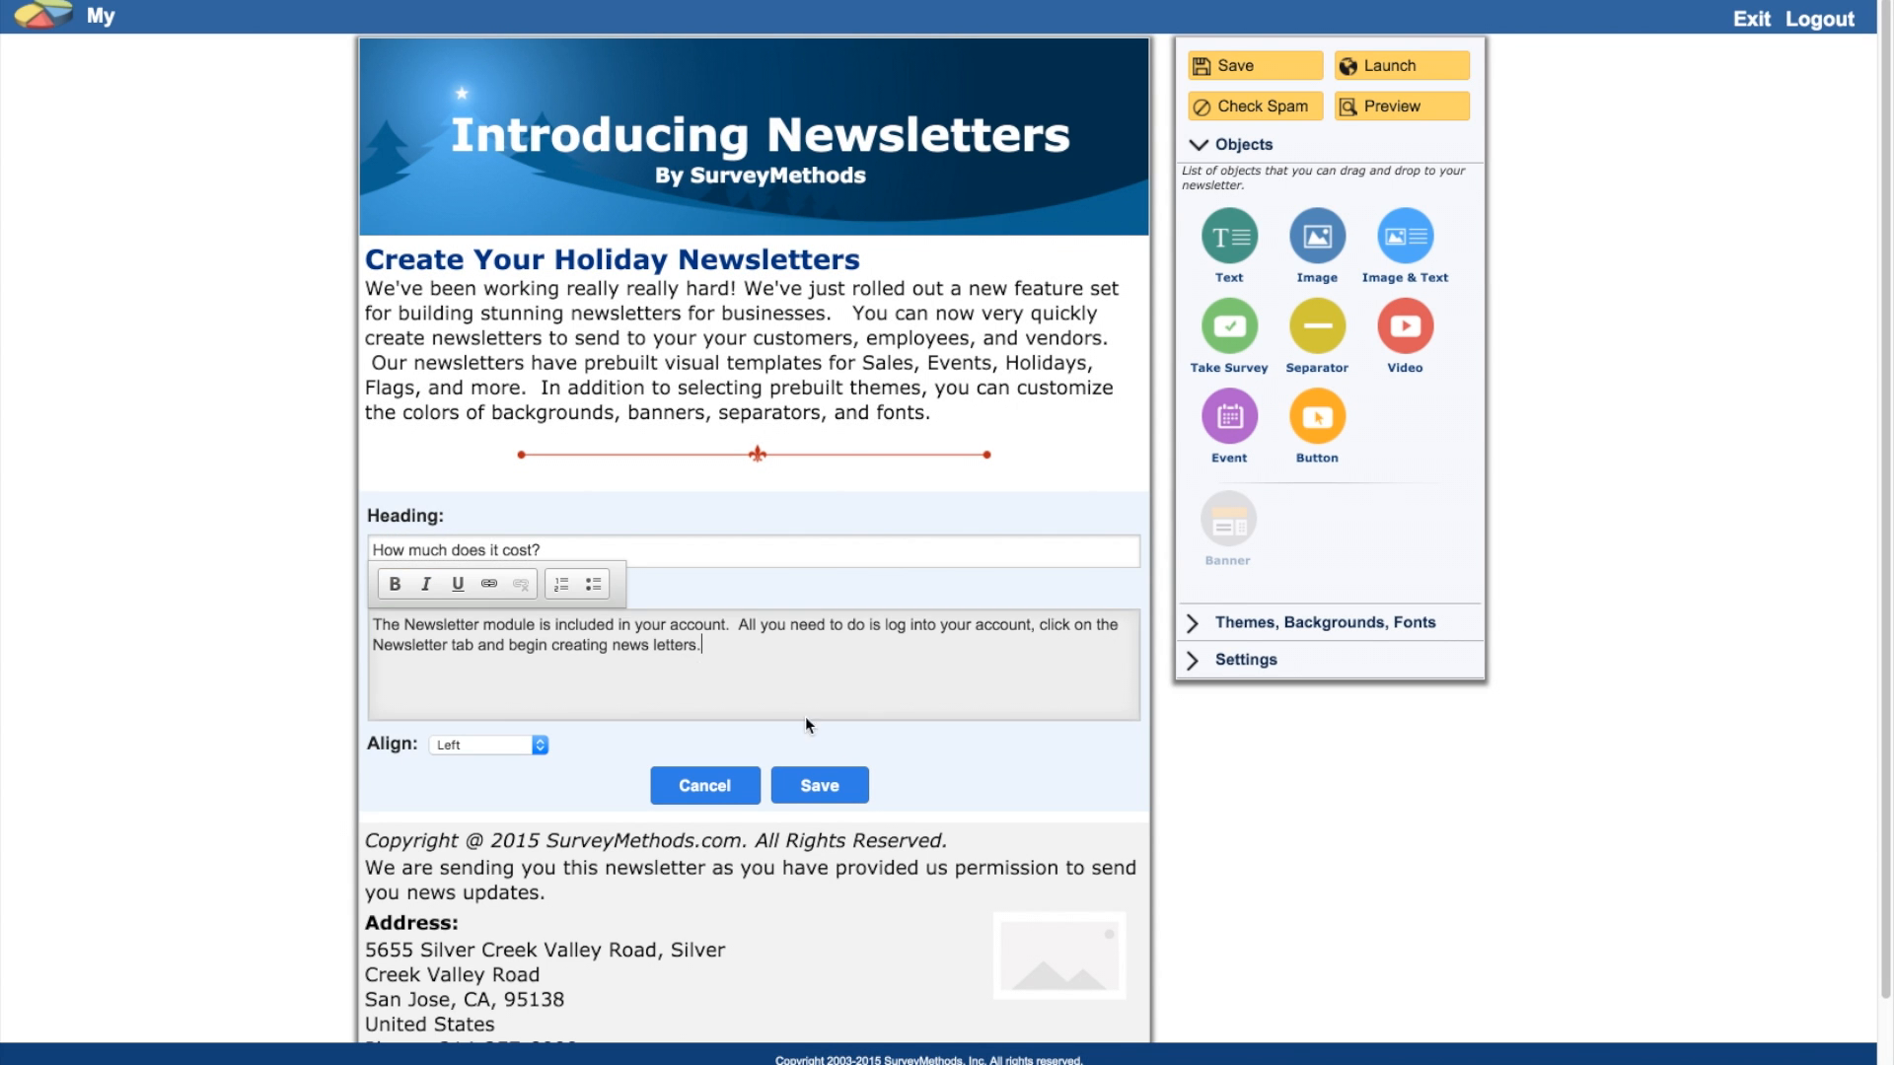
click(821, 785)
drag(1326, 325, 947, 586)
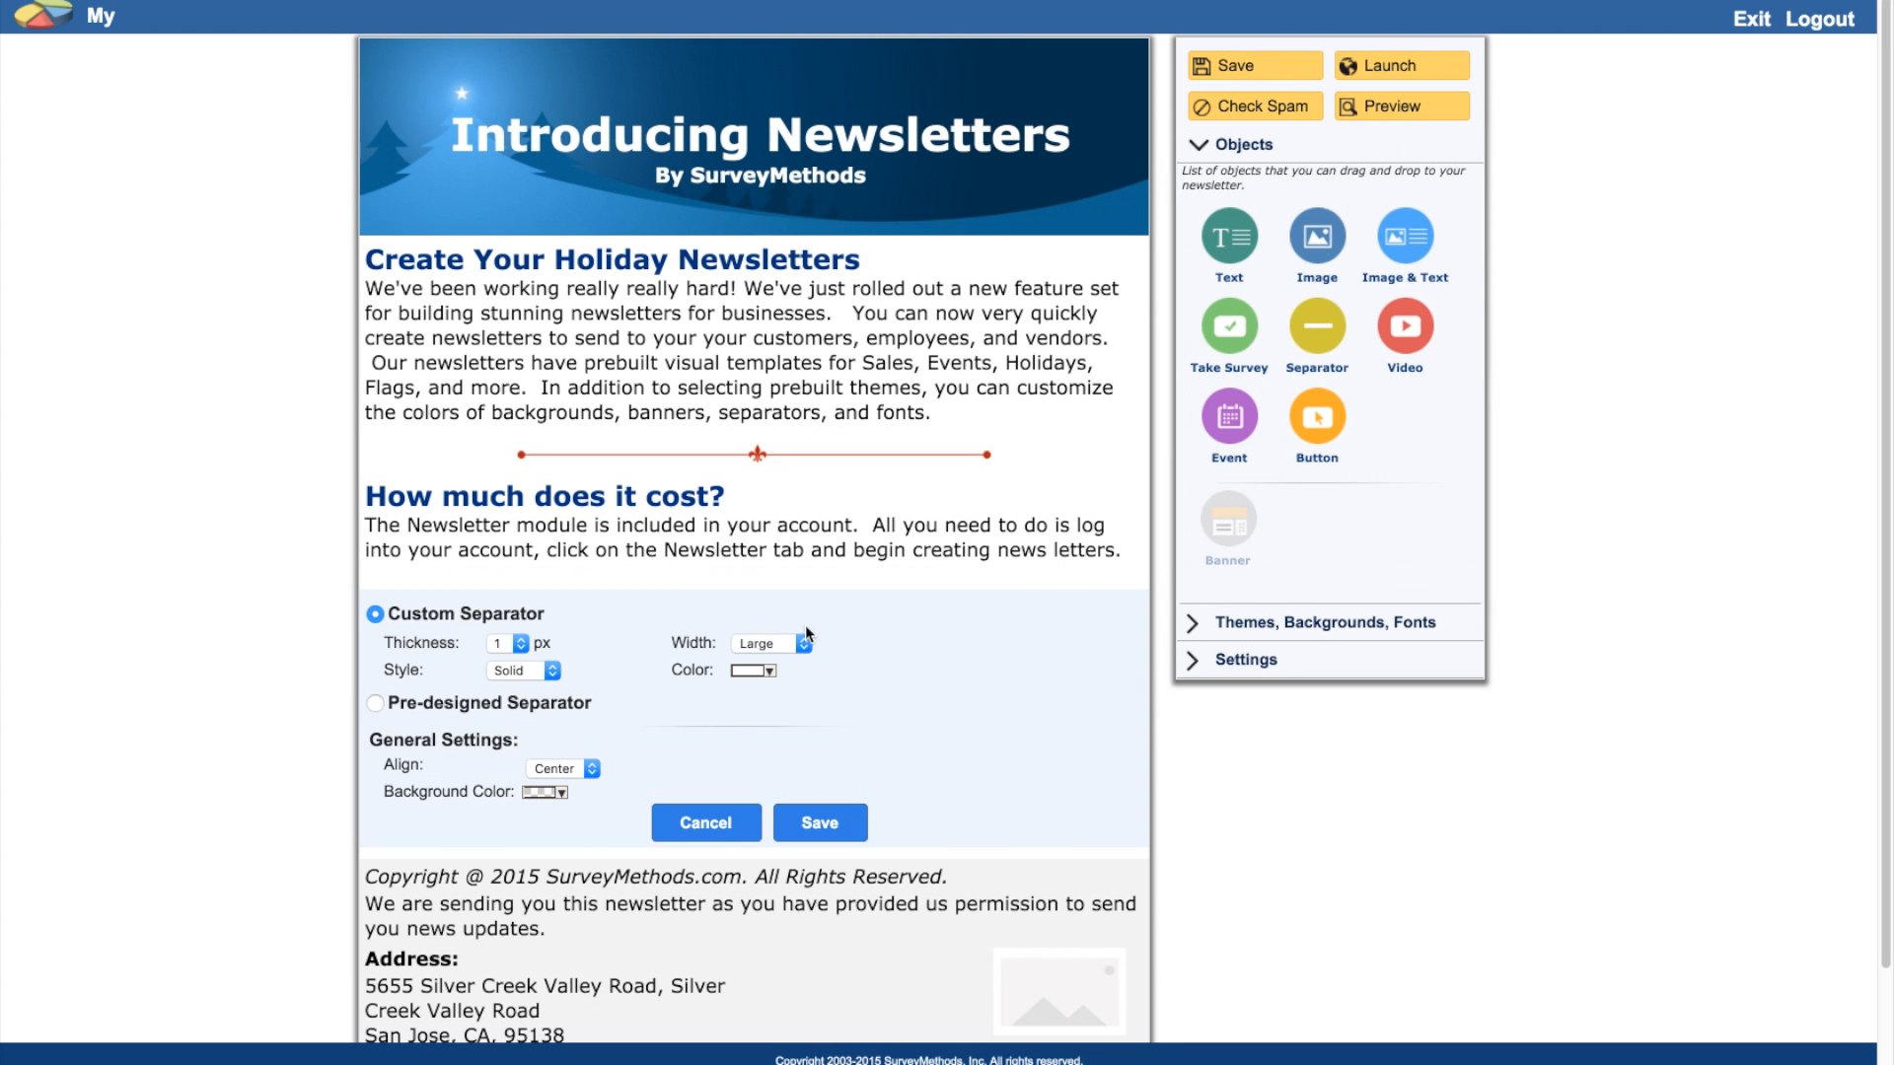
Step: Make the new separator the pre-designed red fleur design
click(375, 702)
click(986, 746)
click(820, 885)
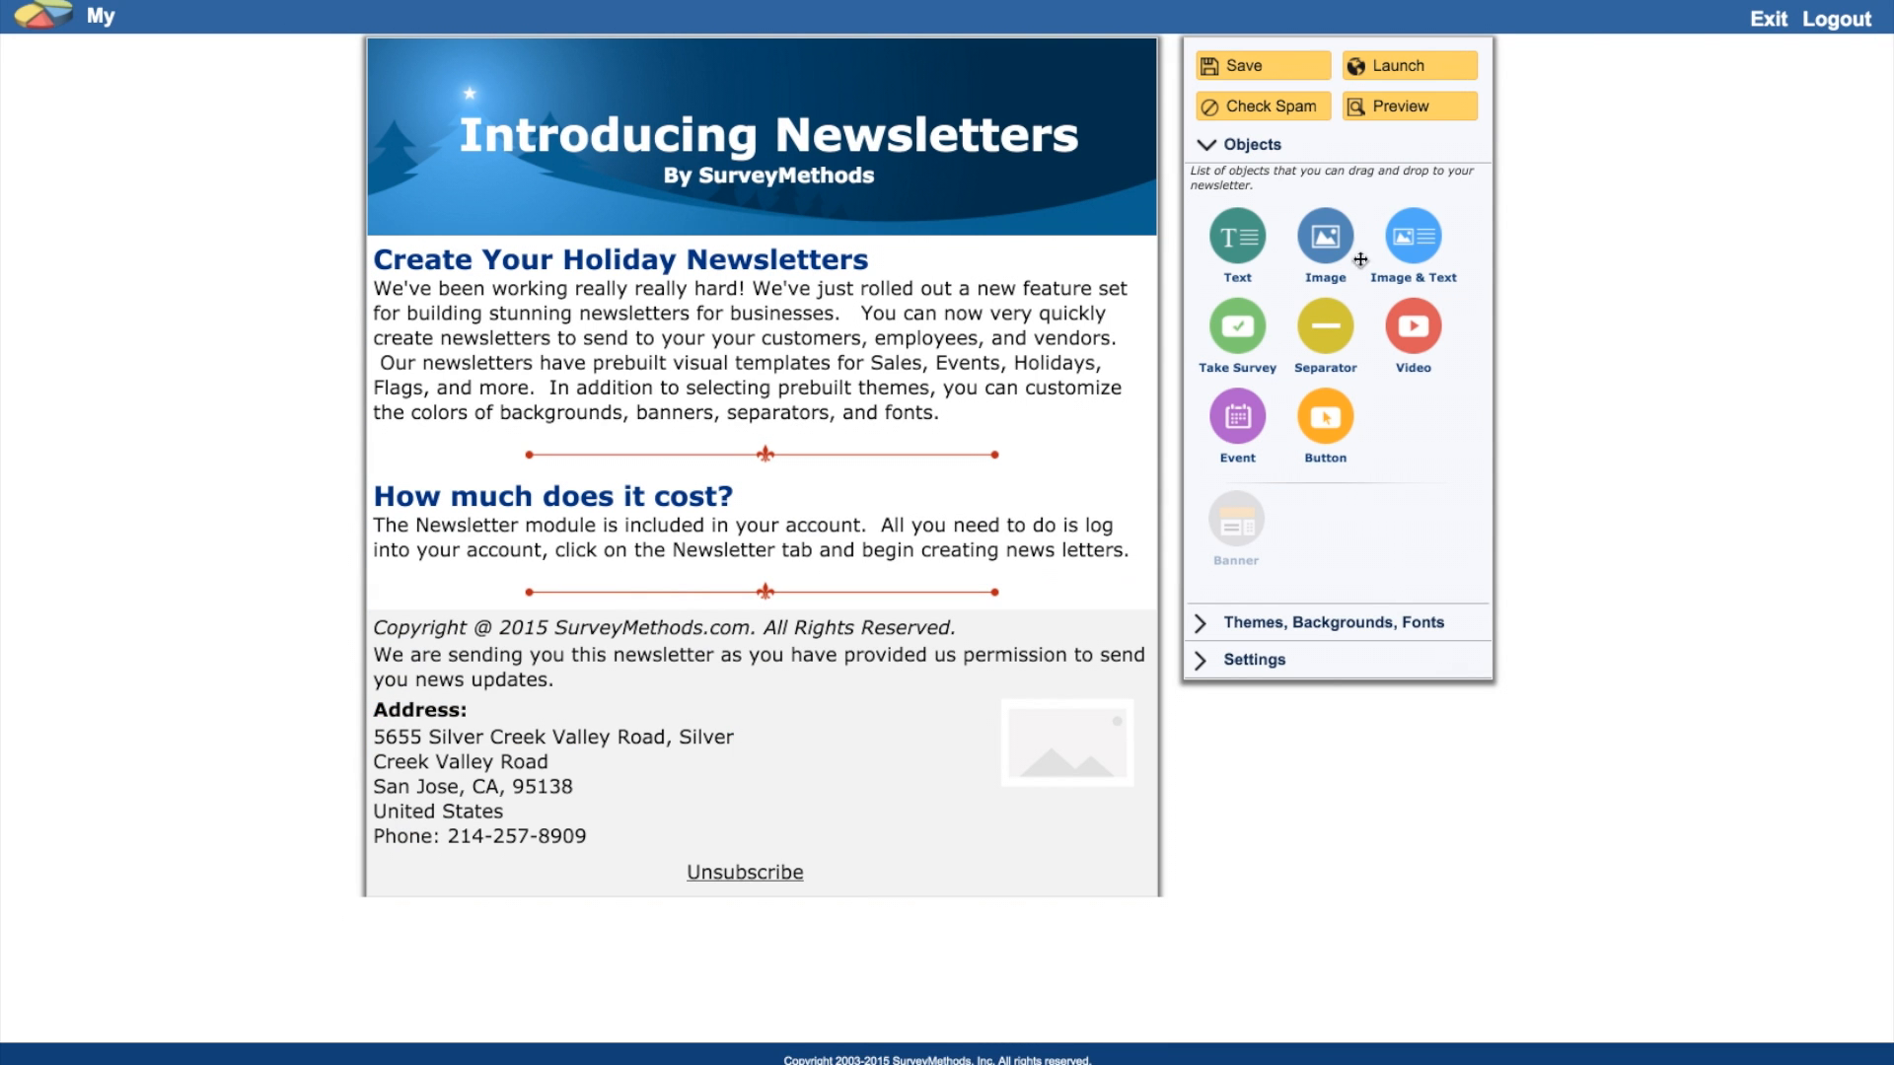
Step: Add an image-and-text section 'Newsletter Design Objects' with its description paragraph and an image
drag(1412, 235, 895, 647)
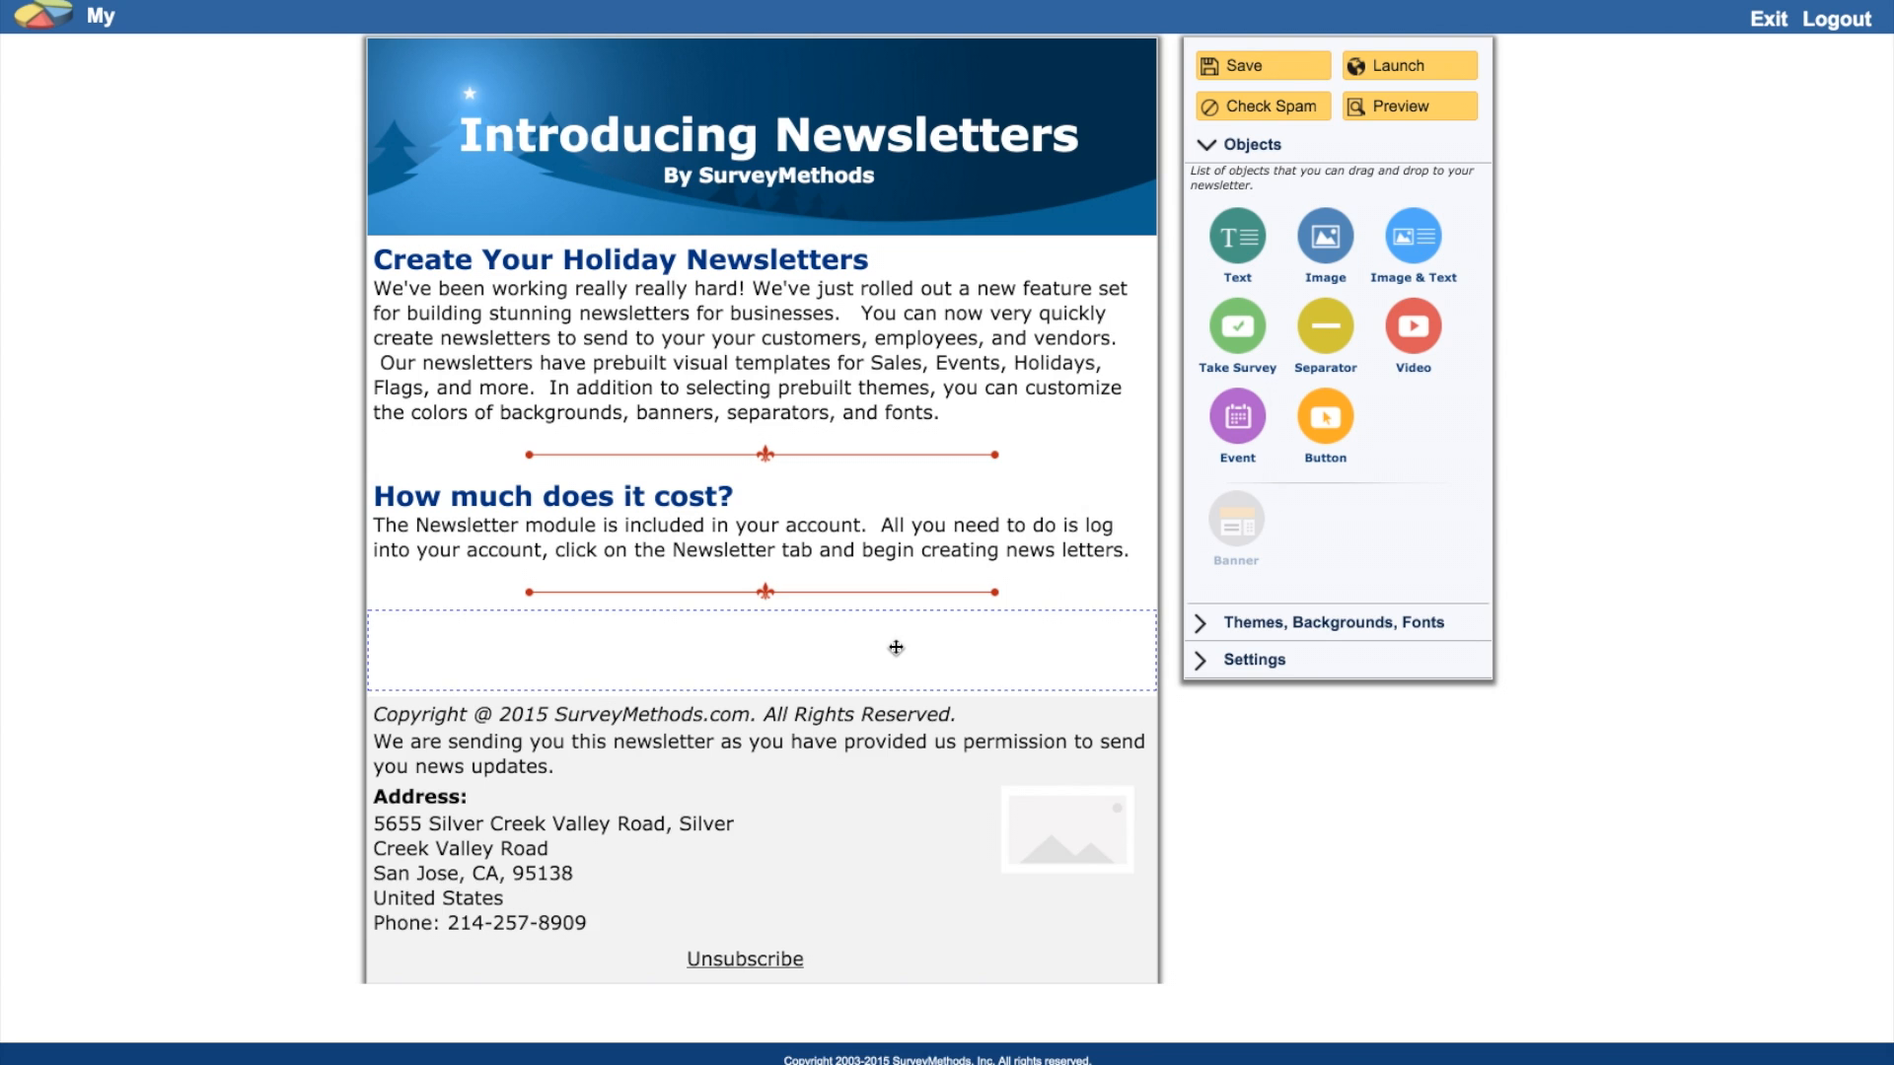
click(832, 697)
key(super+v)
click(692, 753)
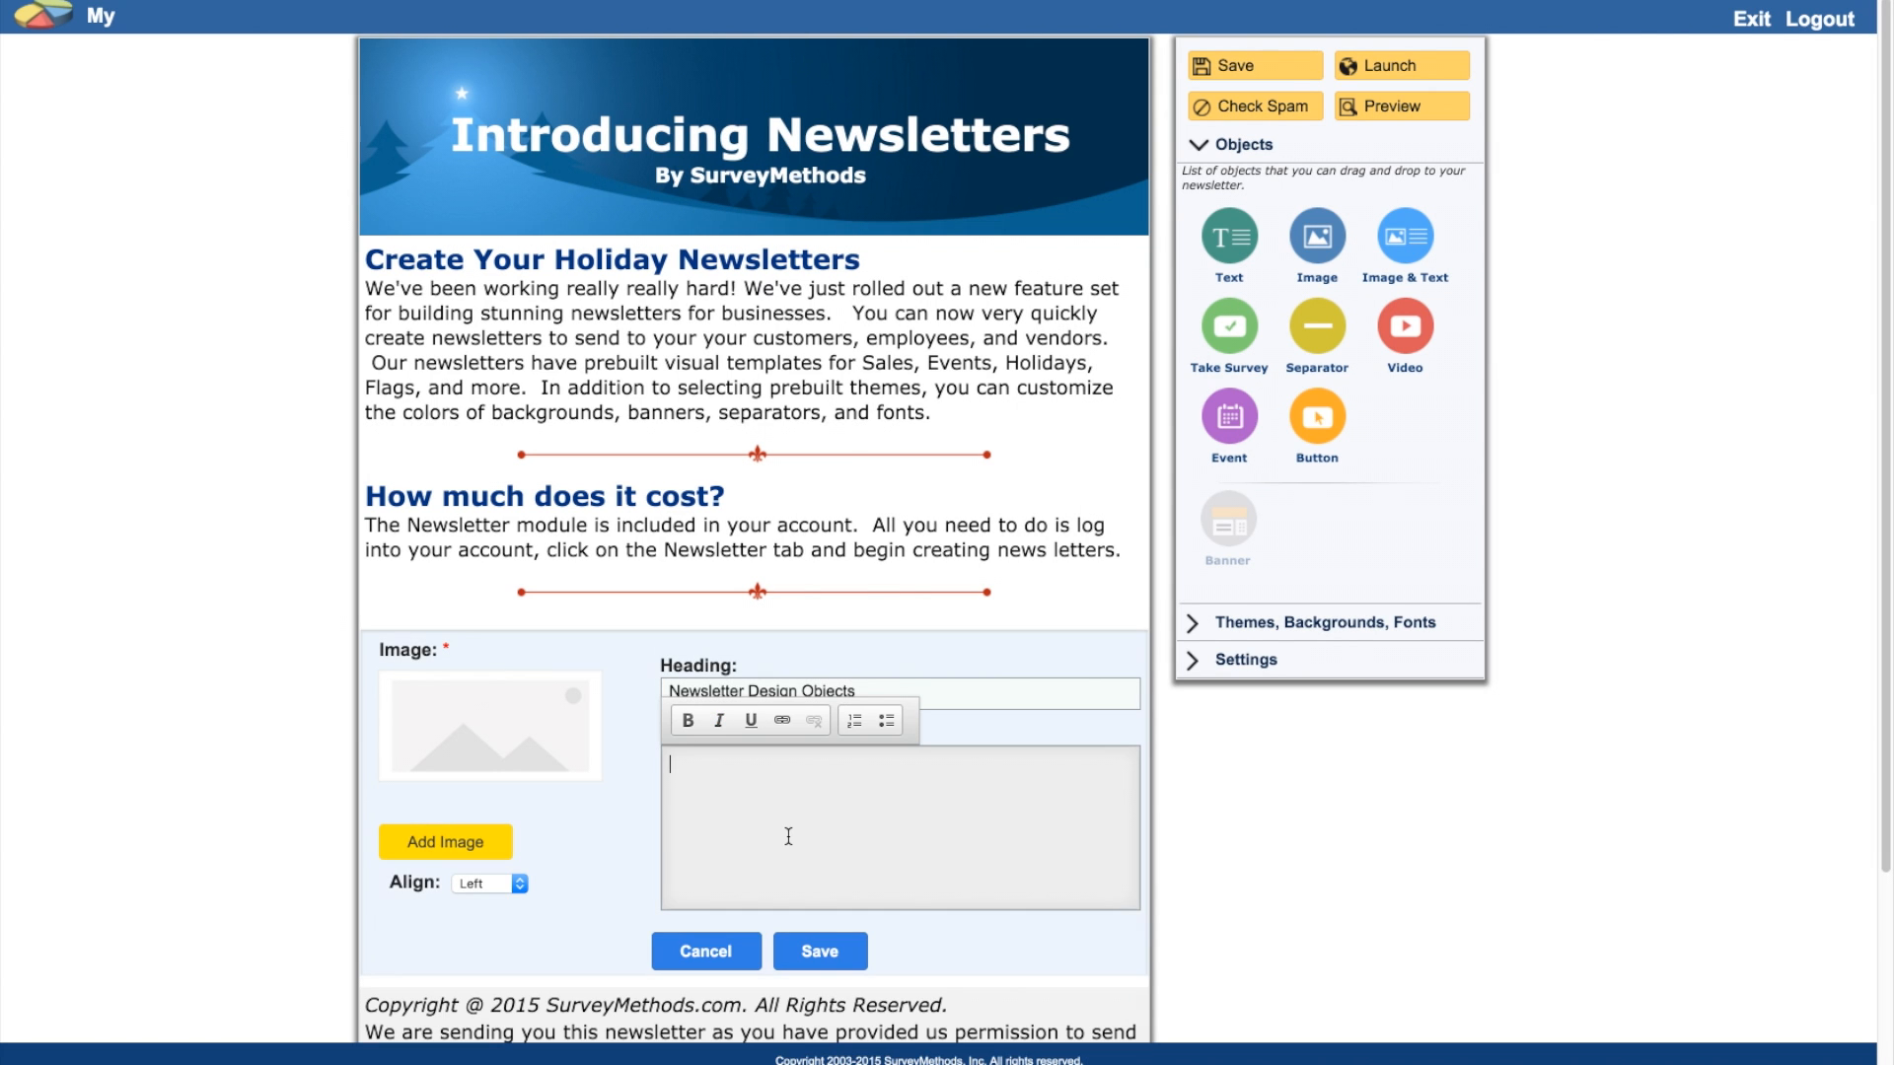
text(The newsletter feature set includes the following design objects: text, image, image and text, take survey buttons, separators, video, events, and buttons to redirect to other websites.)
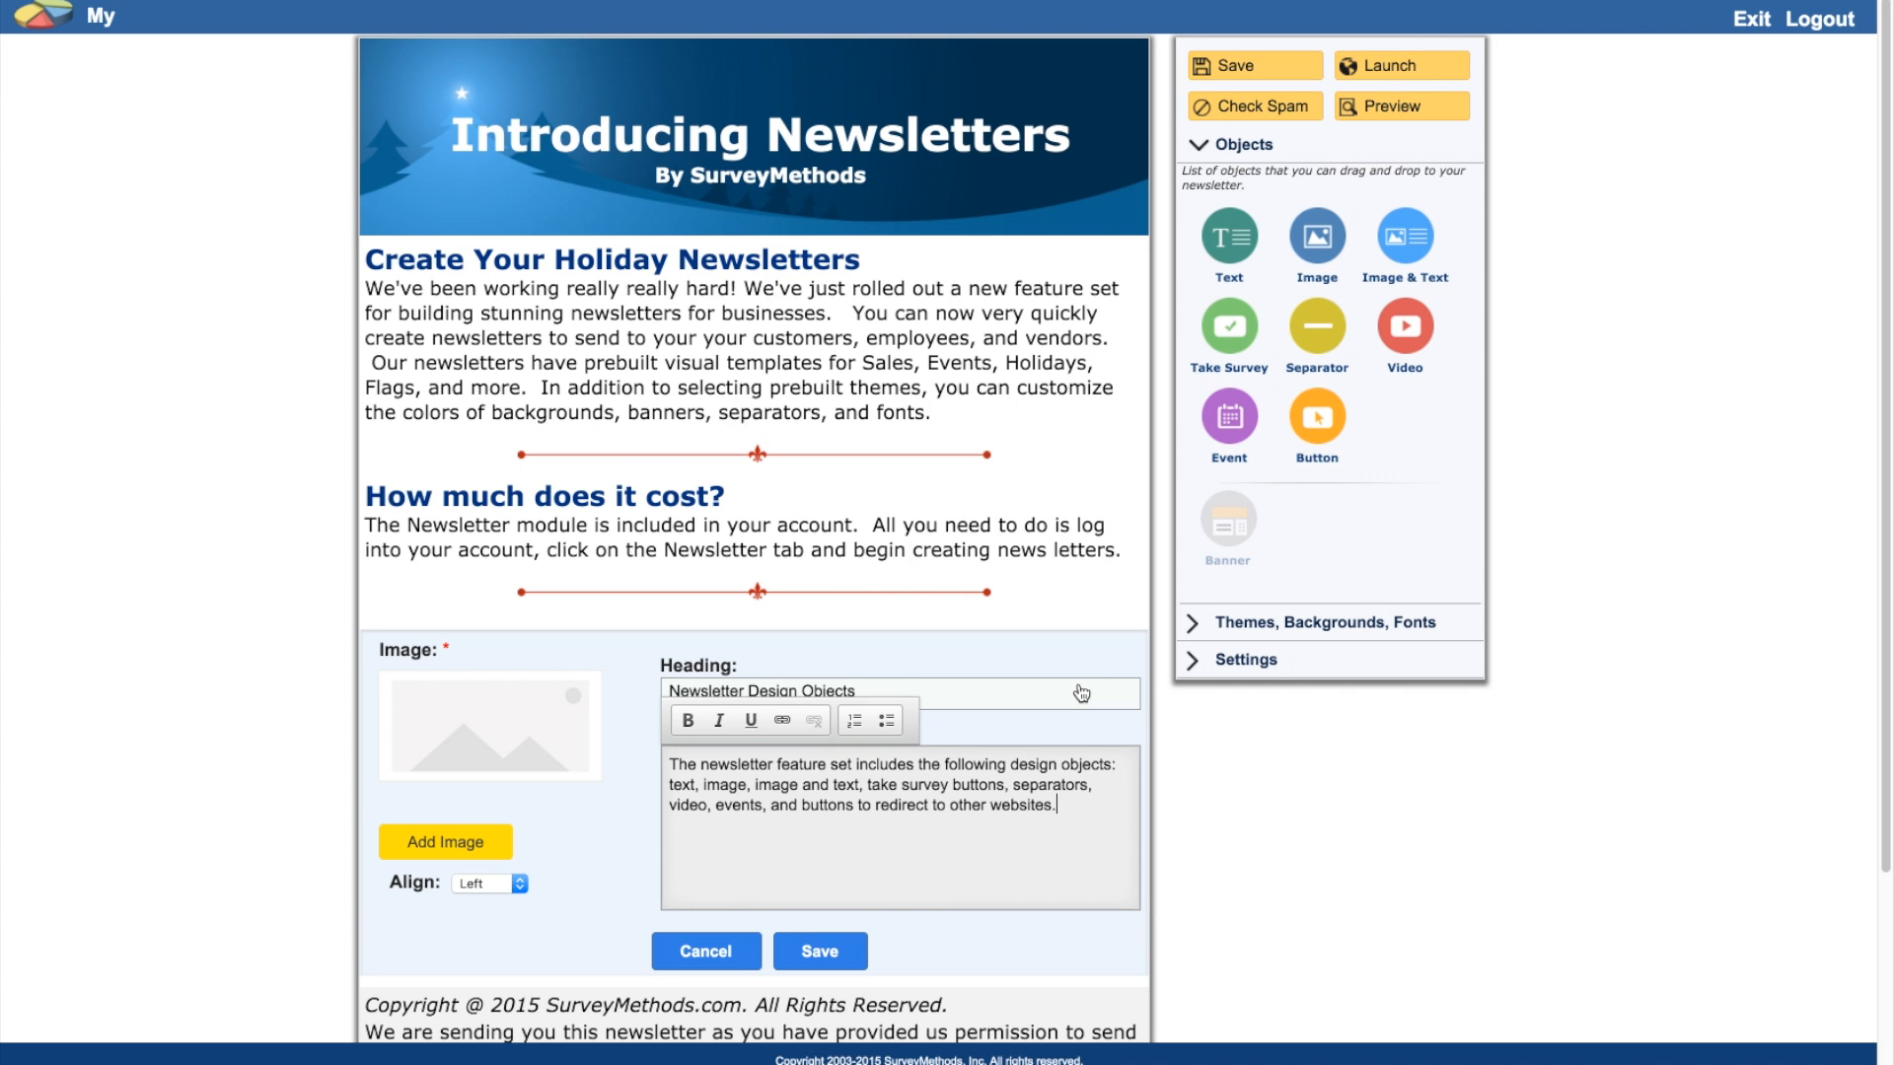
click(442, 850)
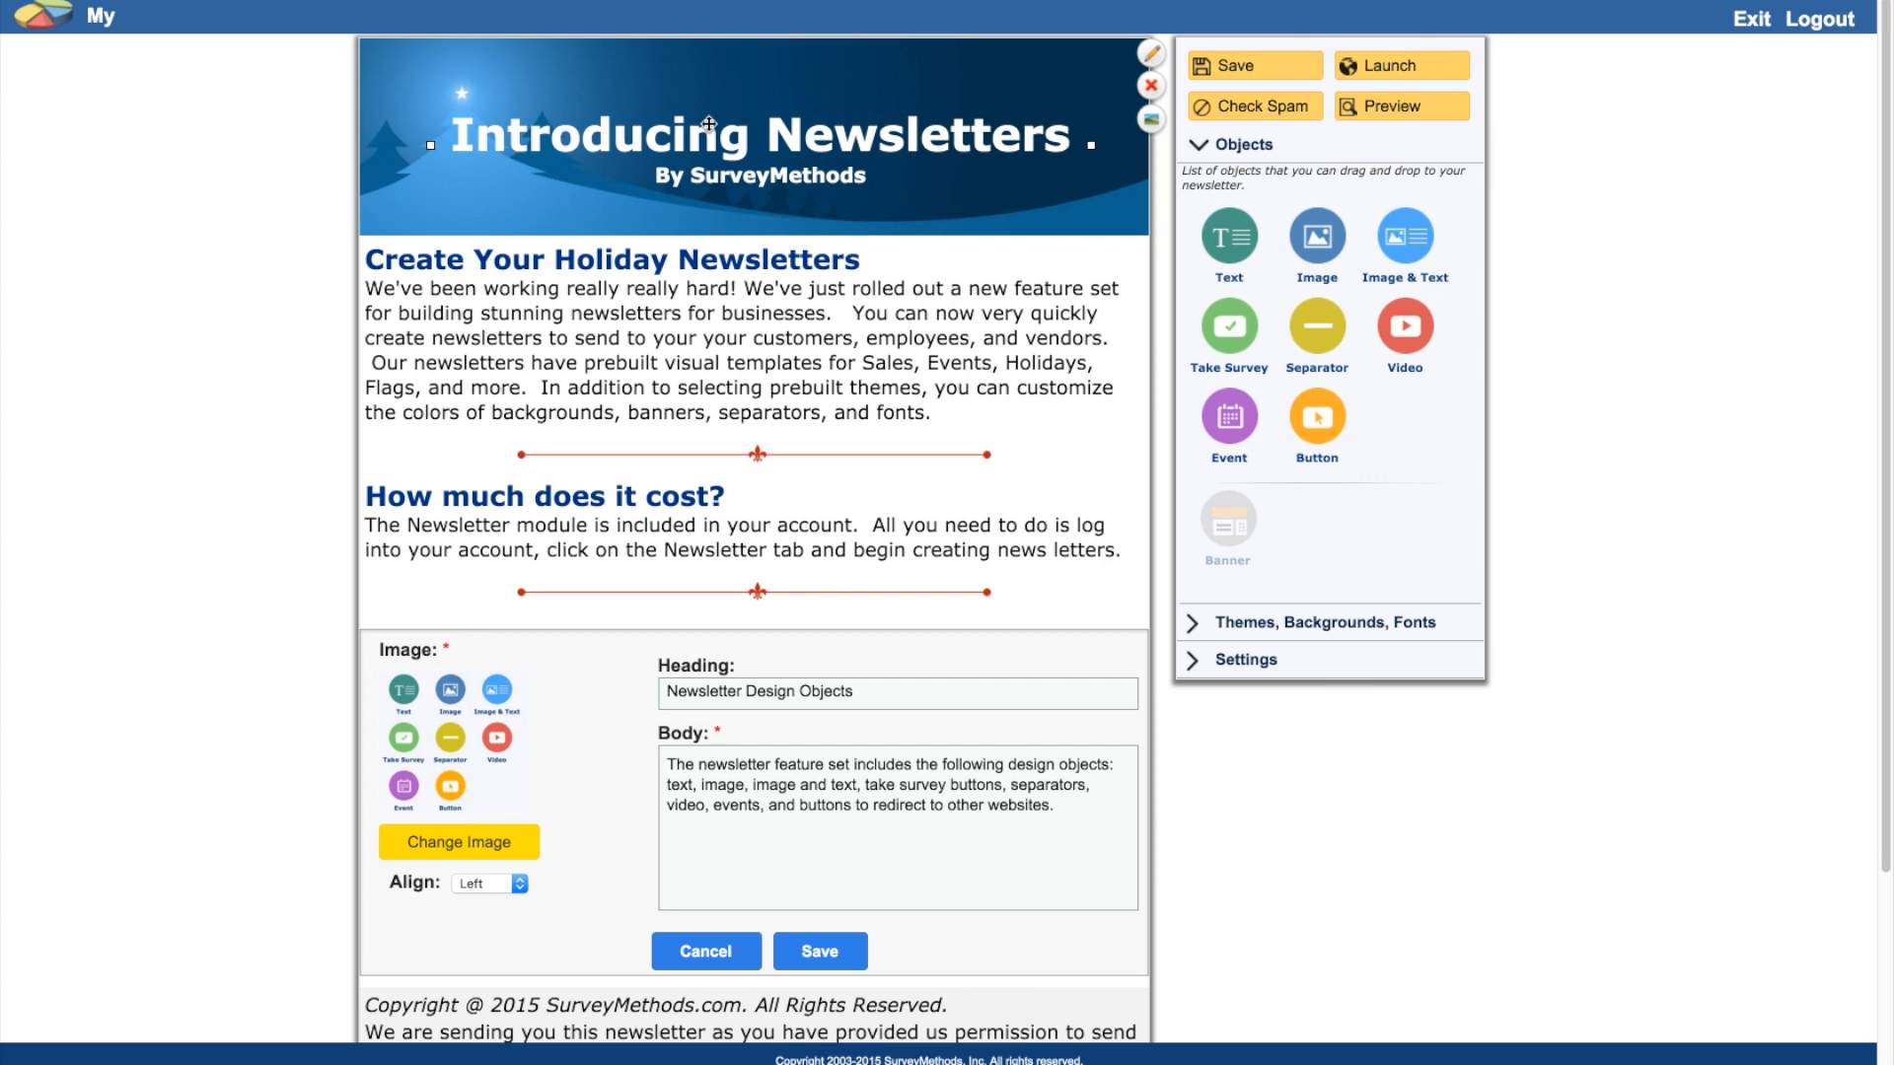
click(816, 951)
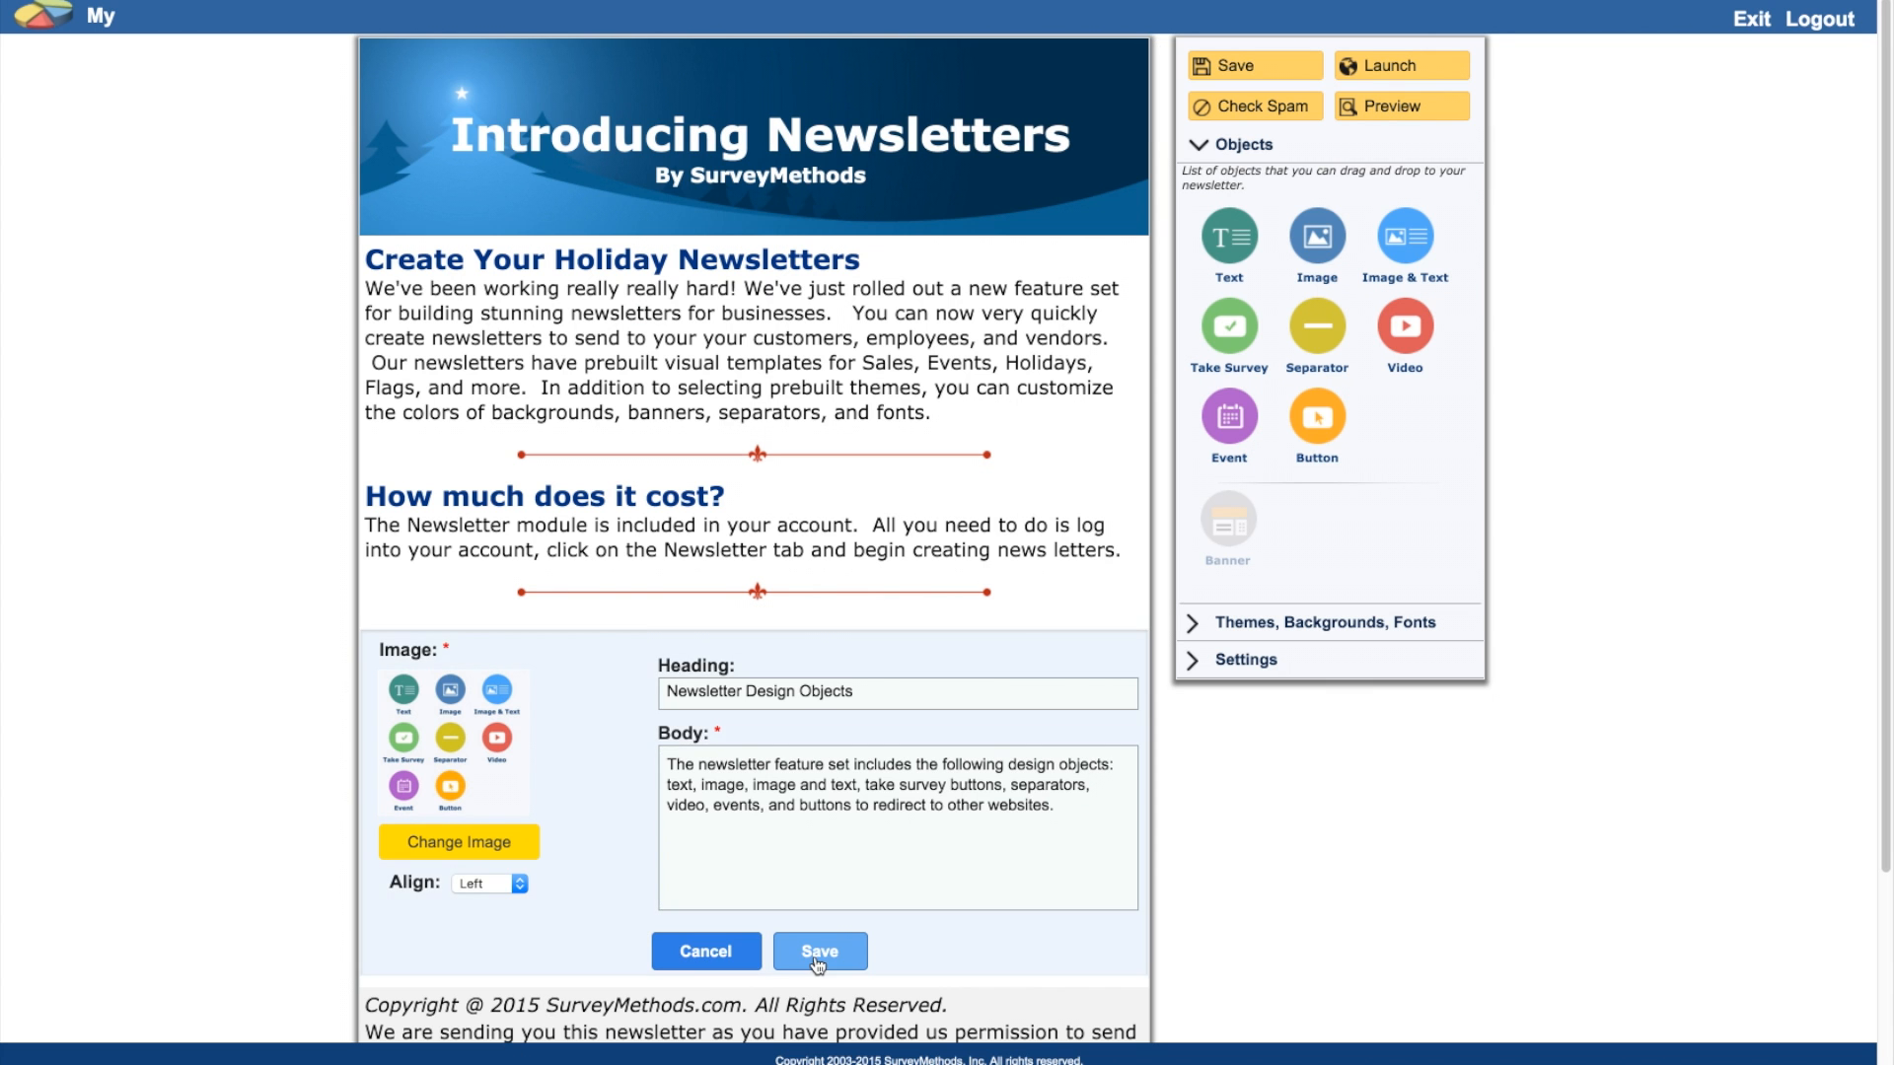
Step: Shrink the Design Objects image, add a red fleur separator beneath it, and save the newsletter
mouse_move(648, 886)
drag(648, 887, 539, 761)
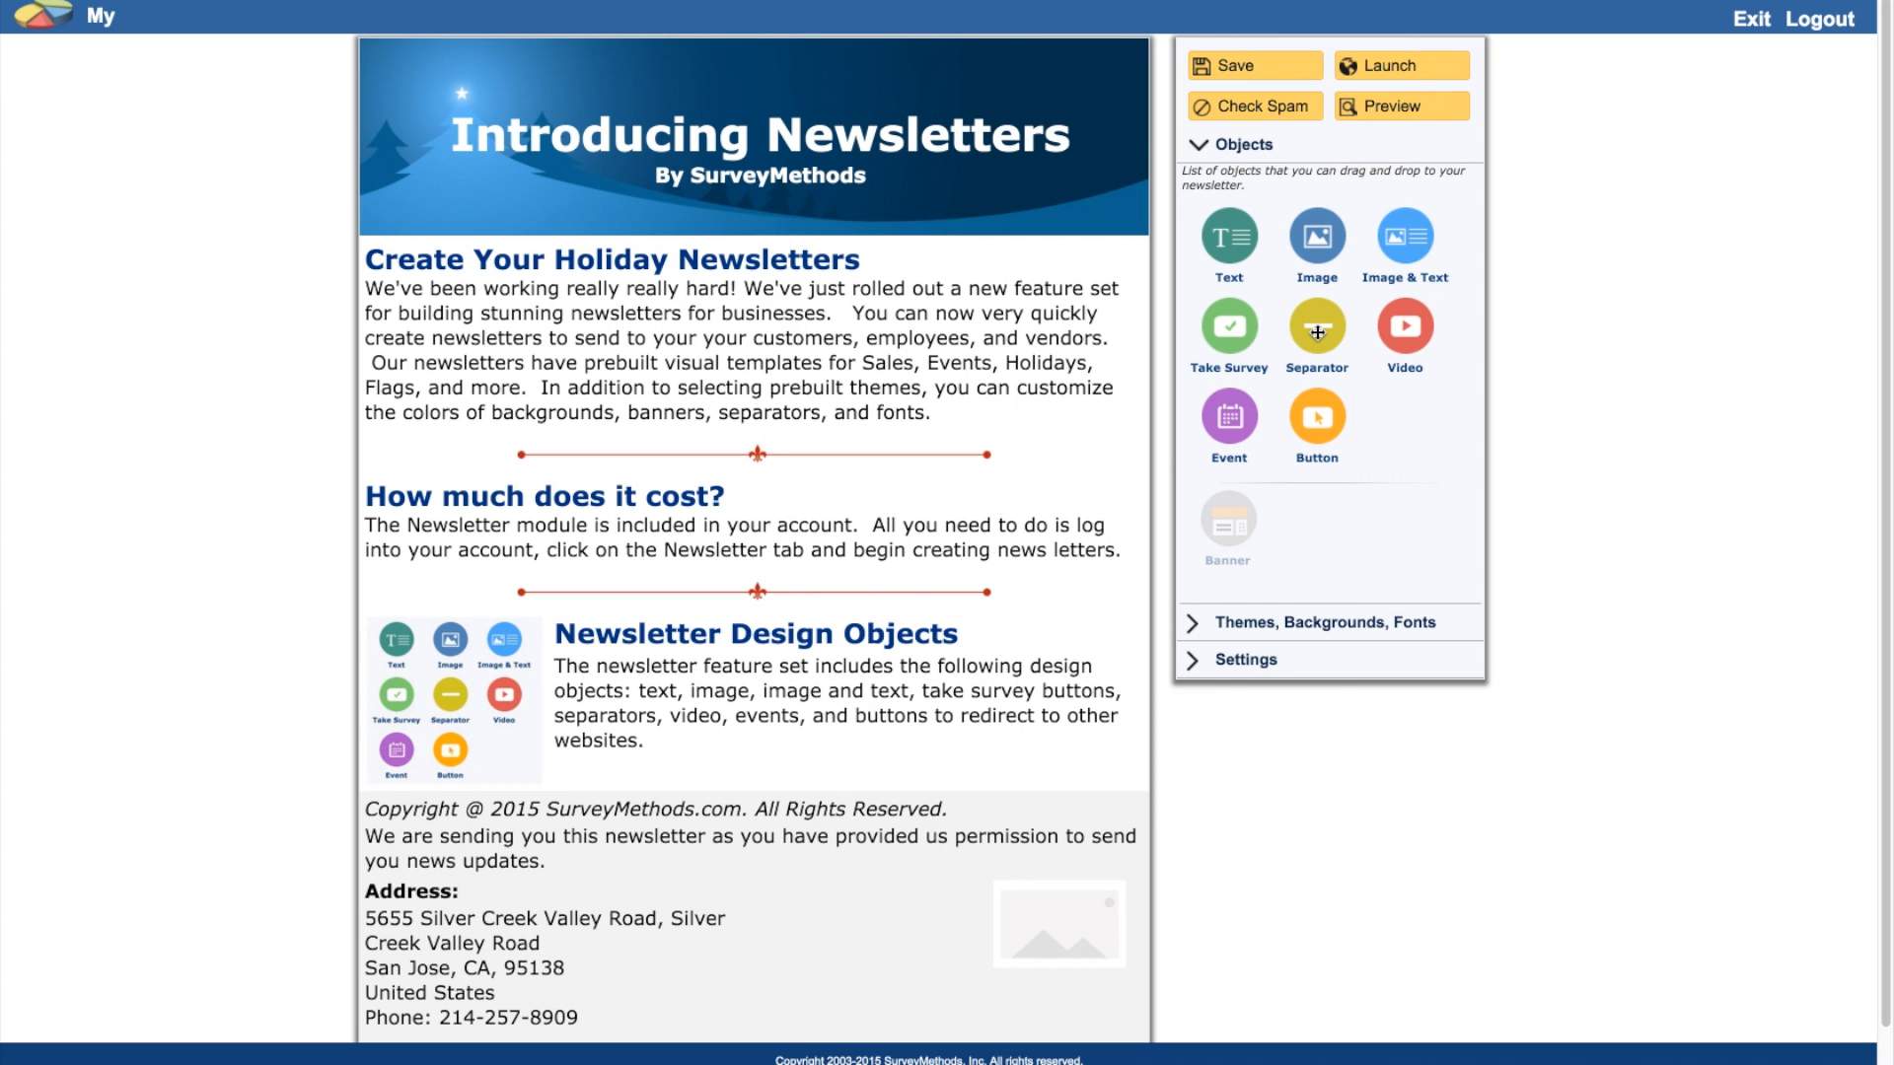
drag(1317, 332, 907, 847)
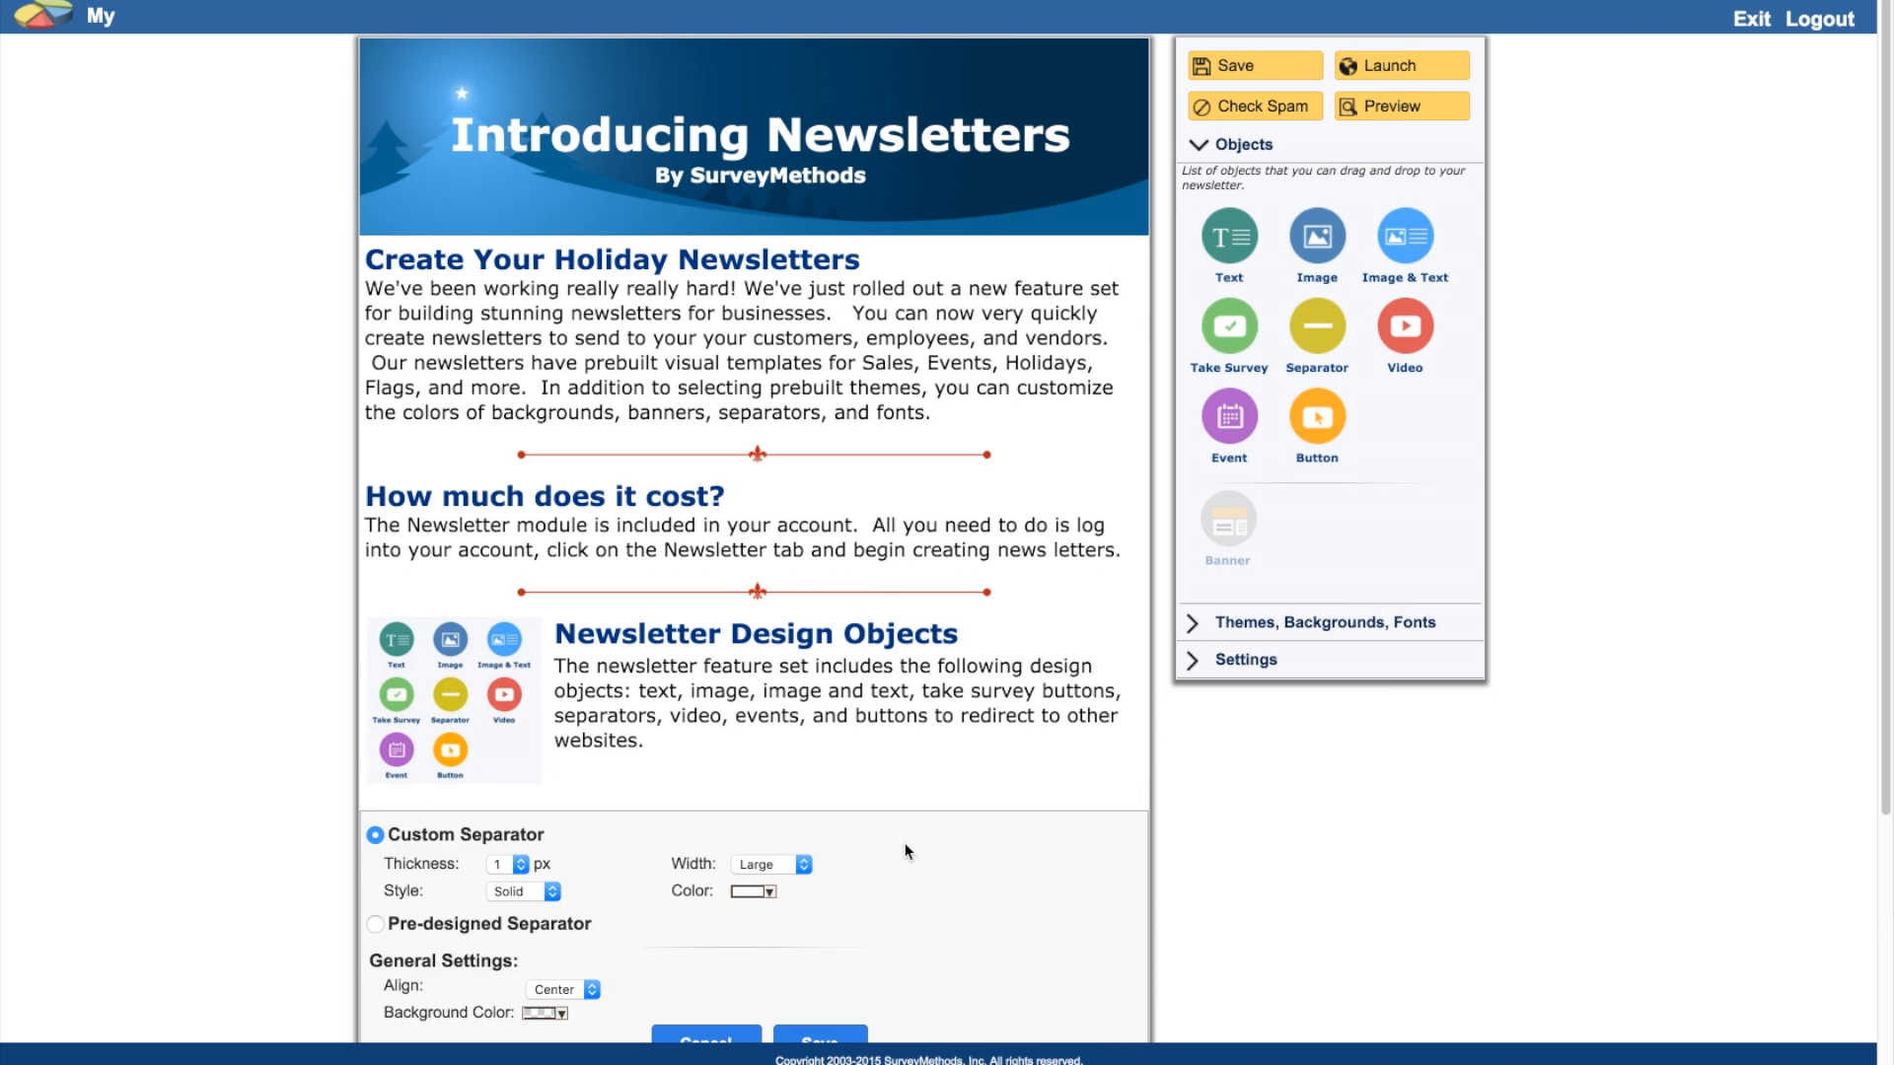
scroll(903, 842, down, 5)
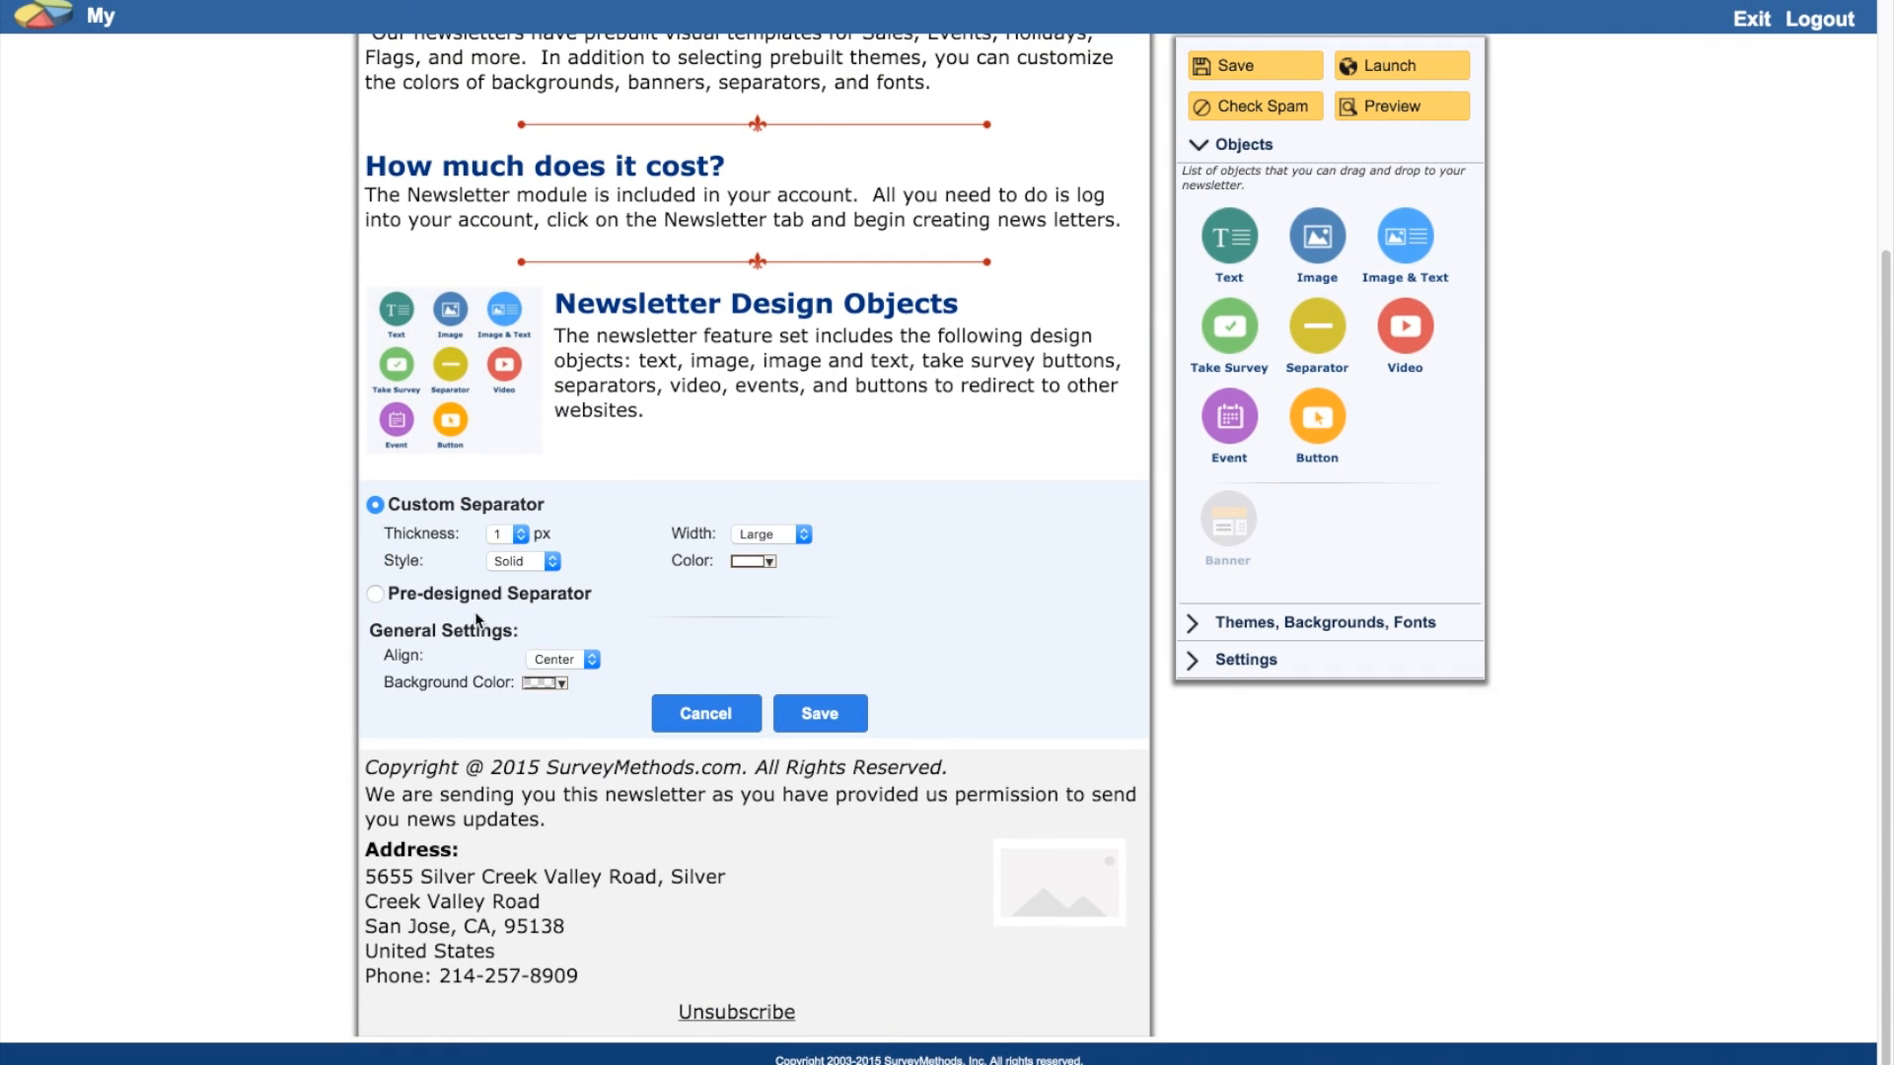
click(375, 593)
click(835, 634)
click(825, 778)
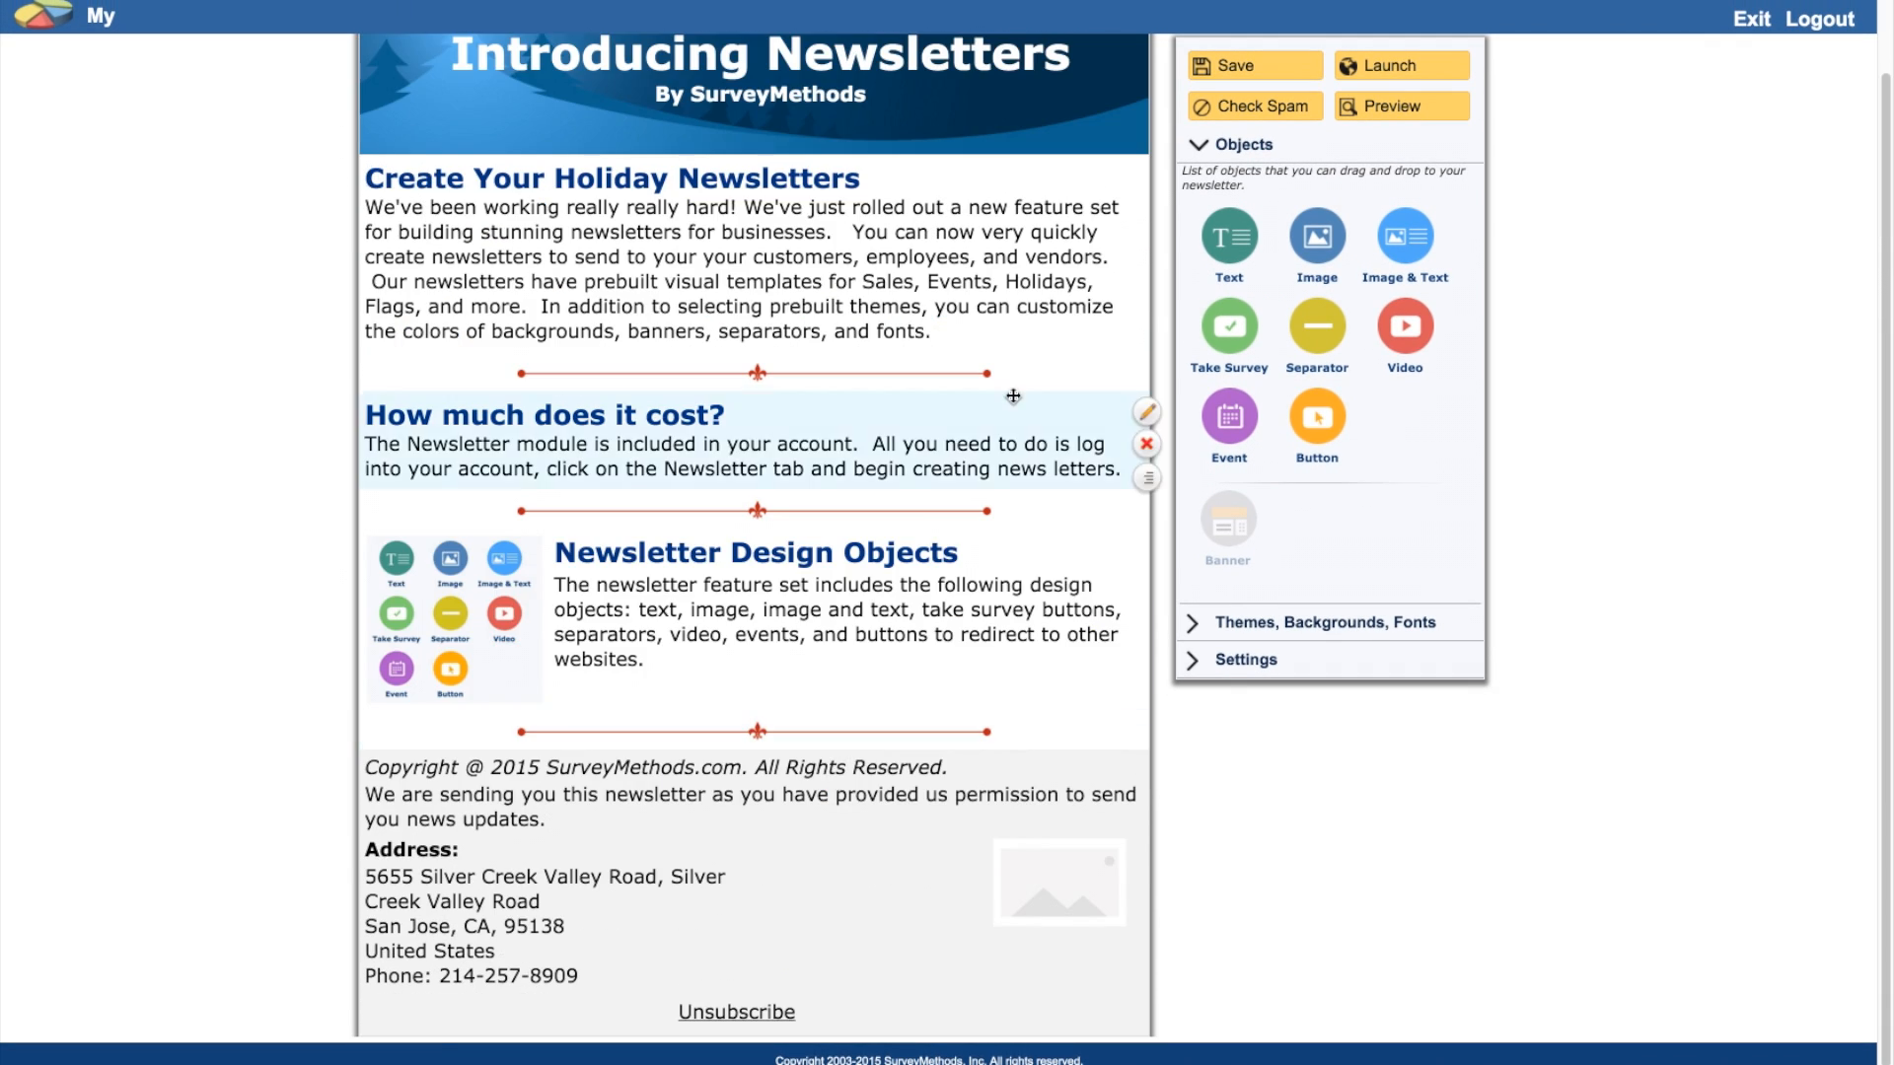
click(1233, 71)
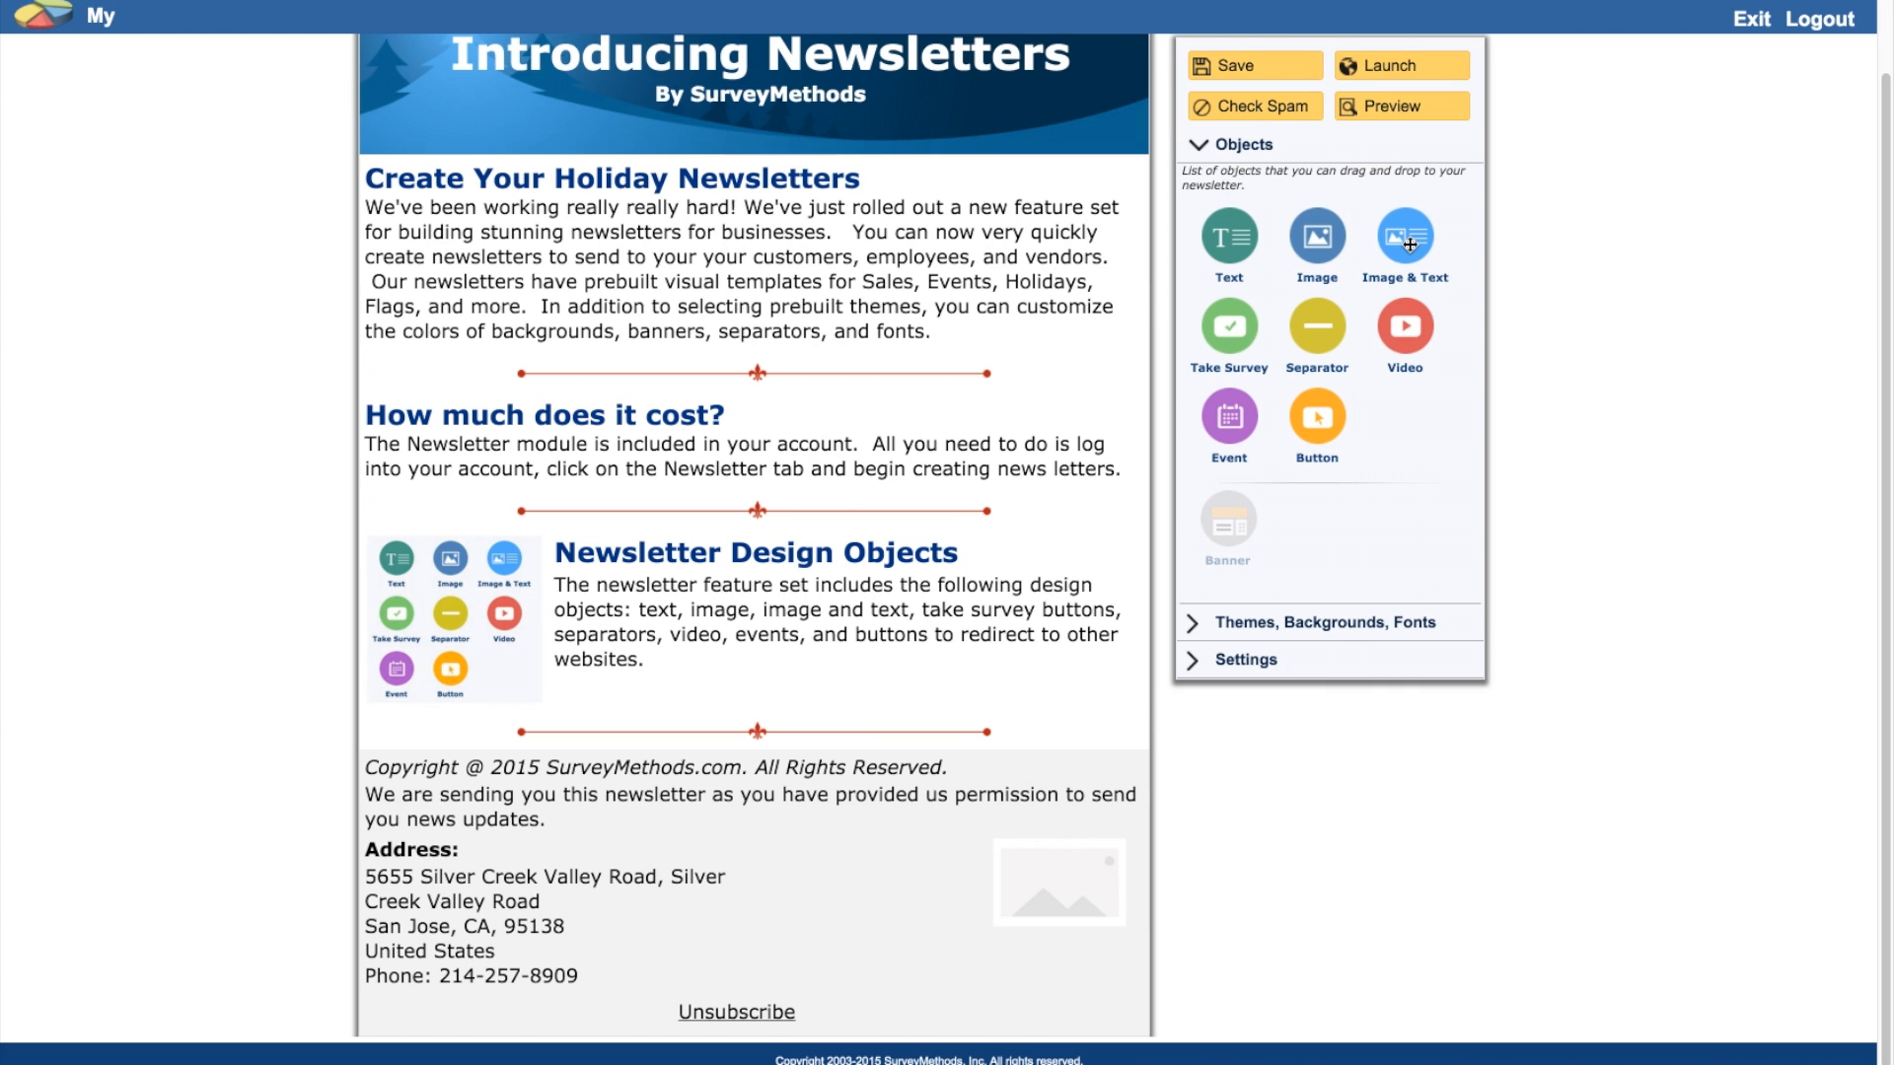
Step: Add an image-and-text section headed 'Choose from Multiple Backgrounds, Banners, and Separators' with the themes paragraph
drag(1410, 245, 743, 802)
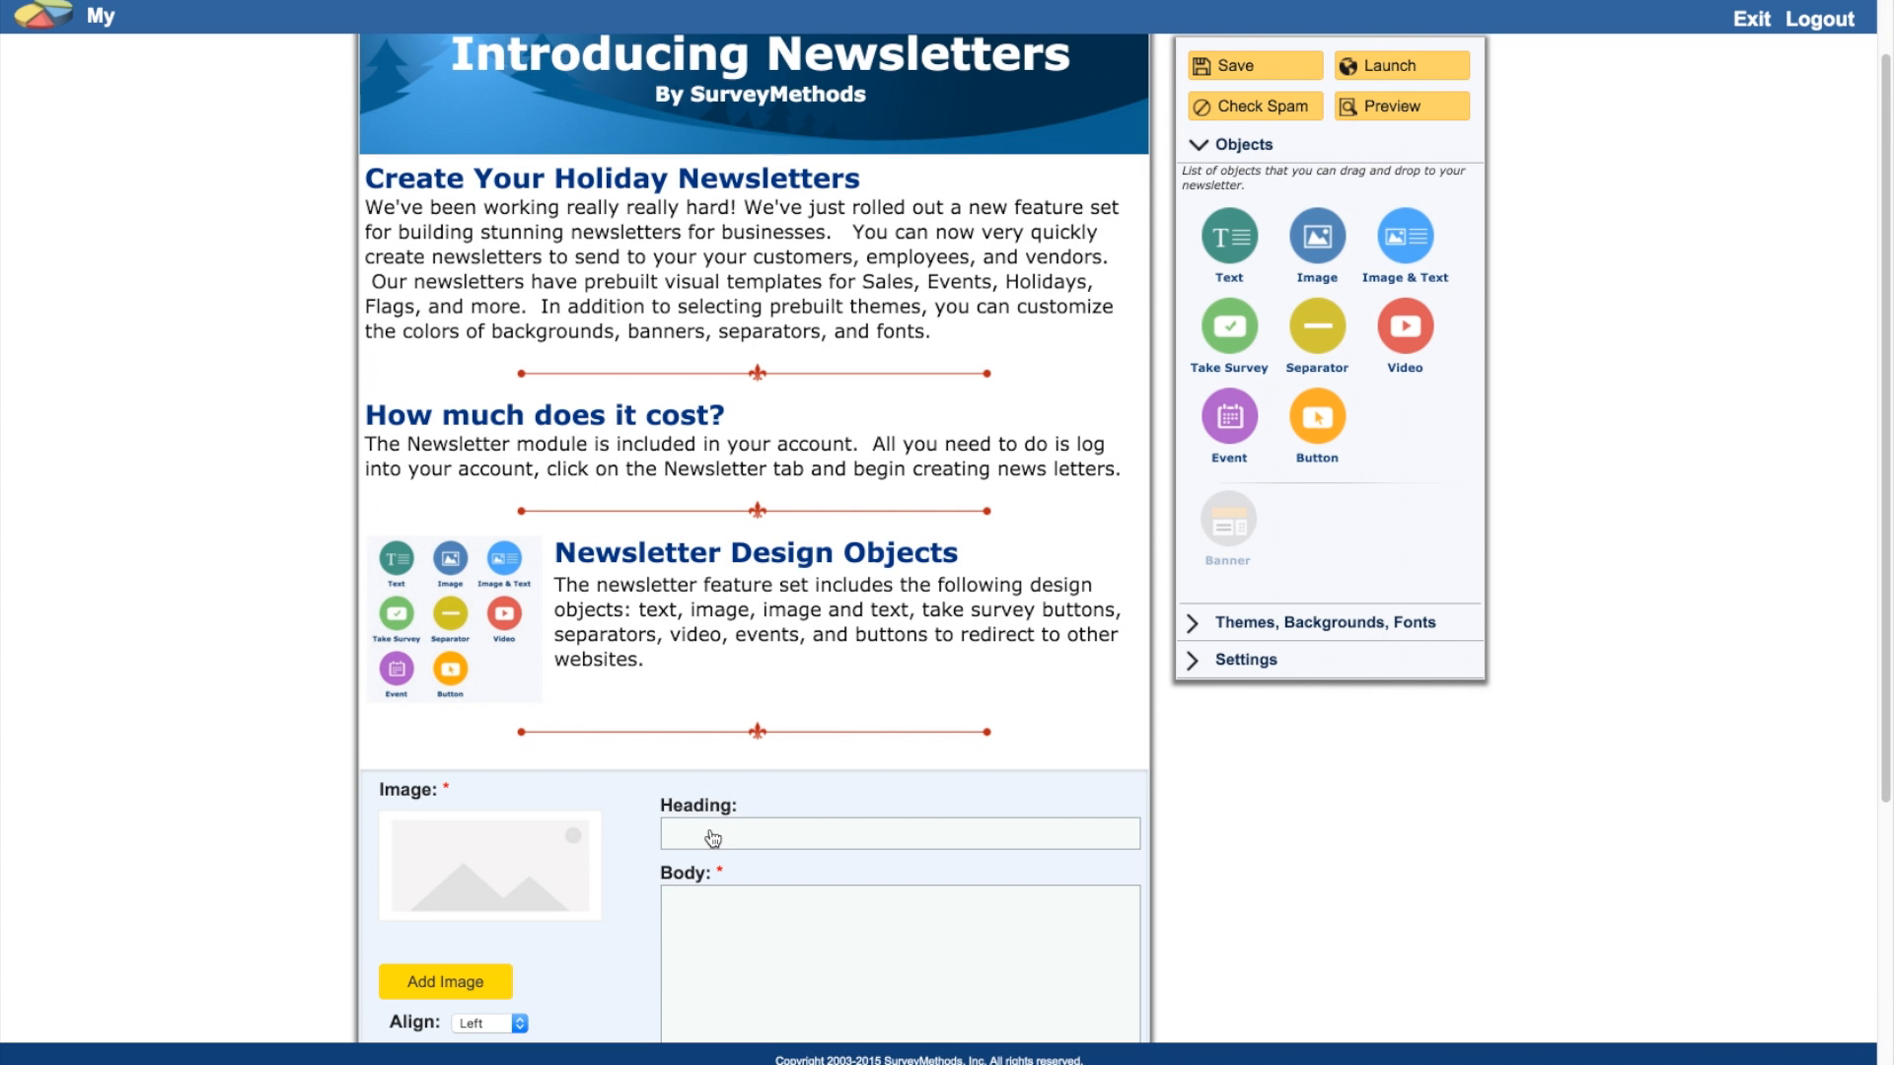
click(712, 839)
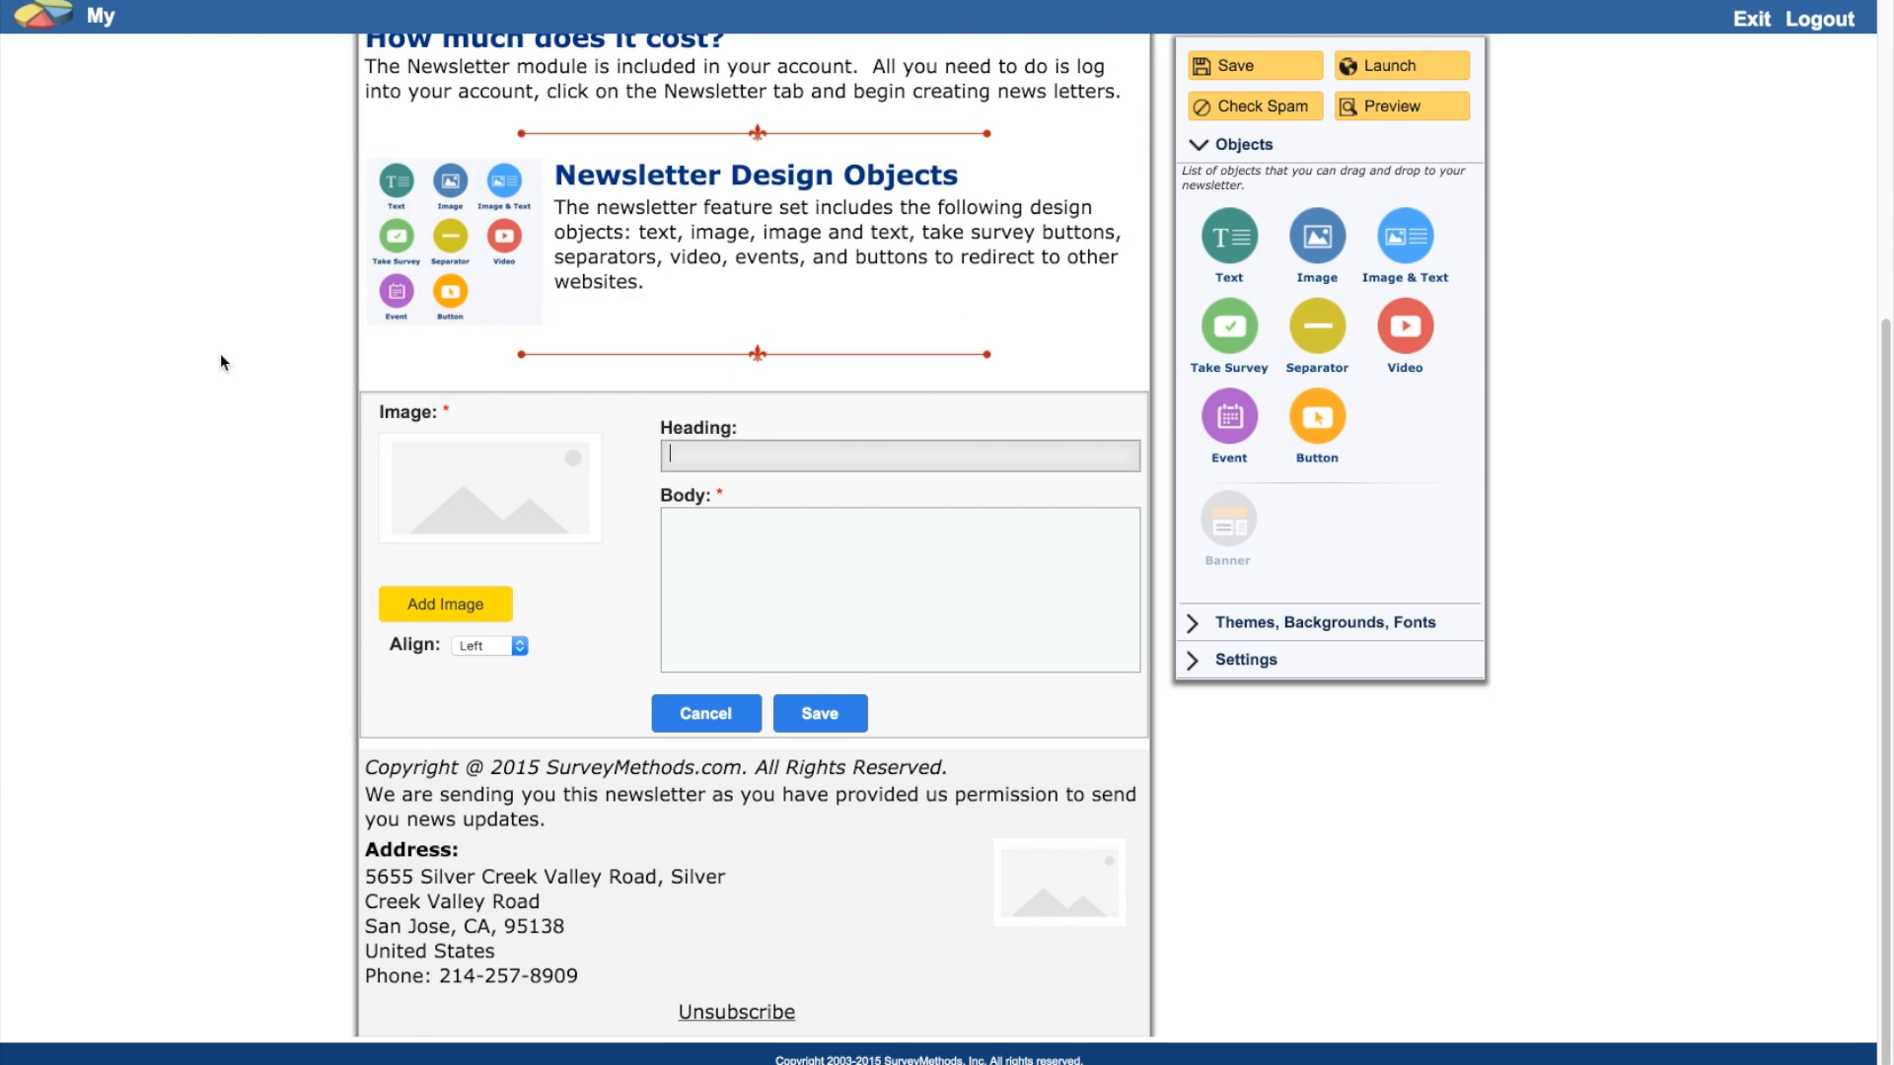
text(Choose from Multiple Backgrounds, Banners, and Separators)
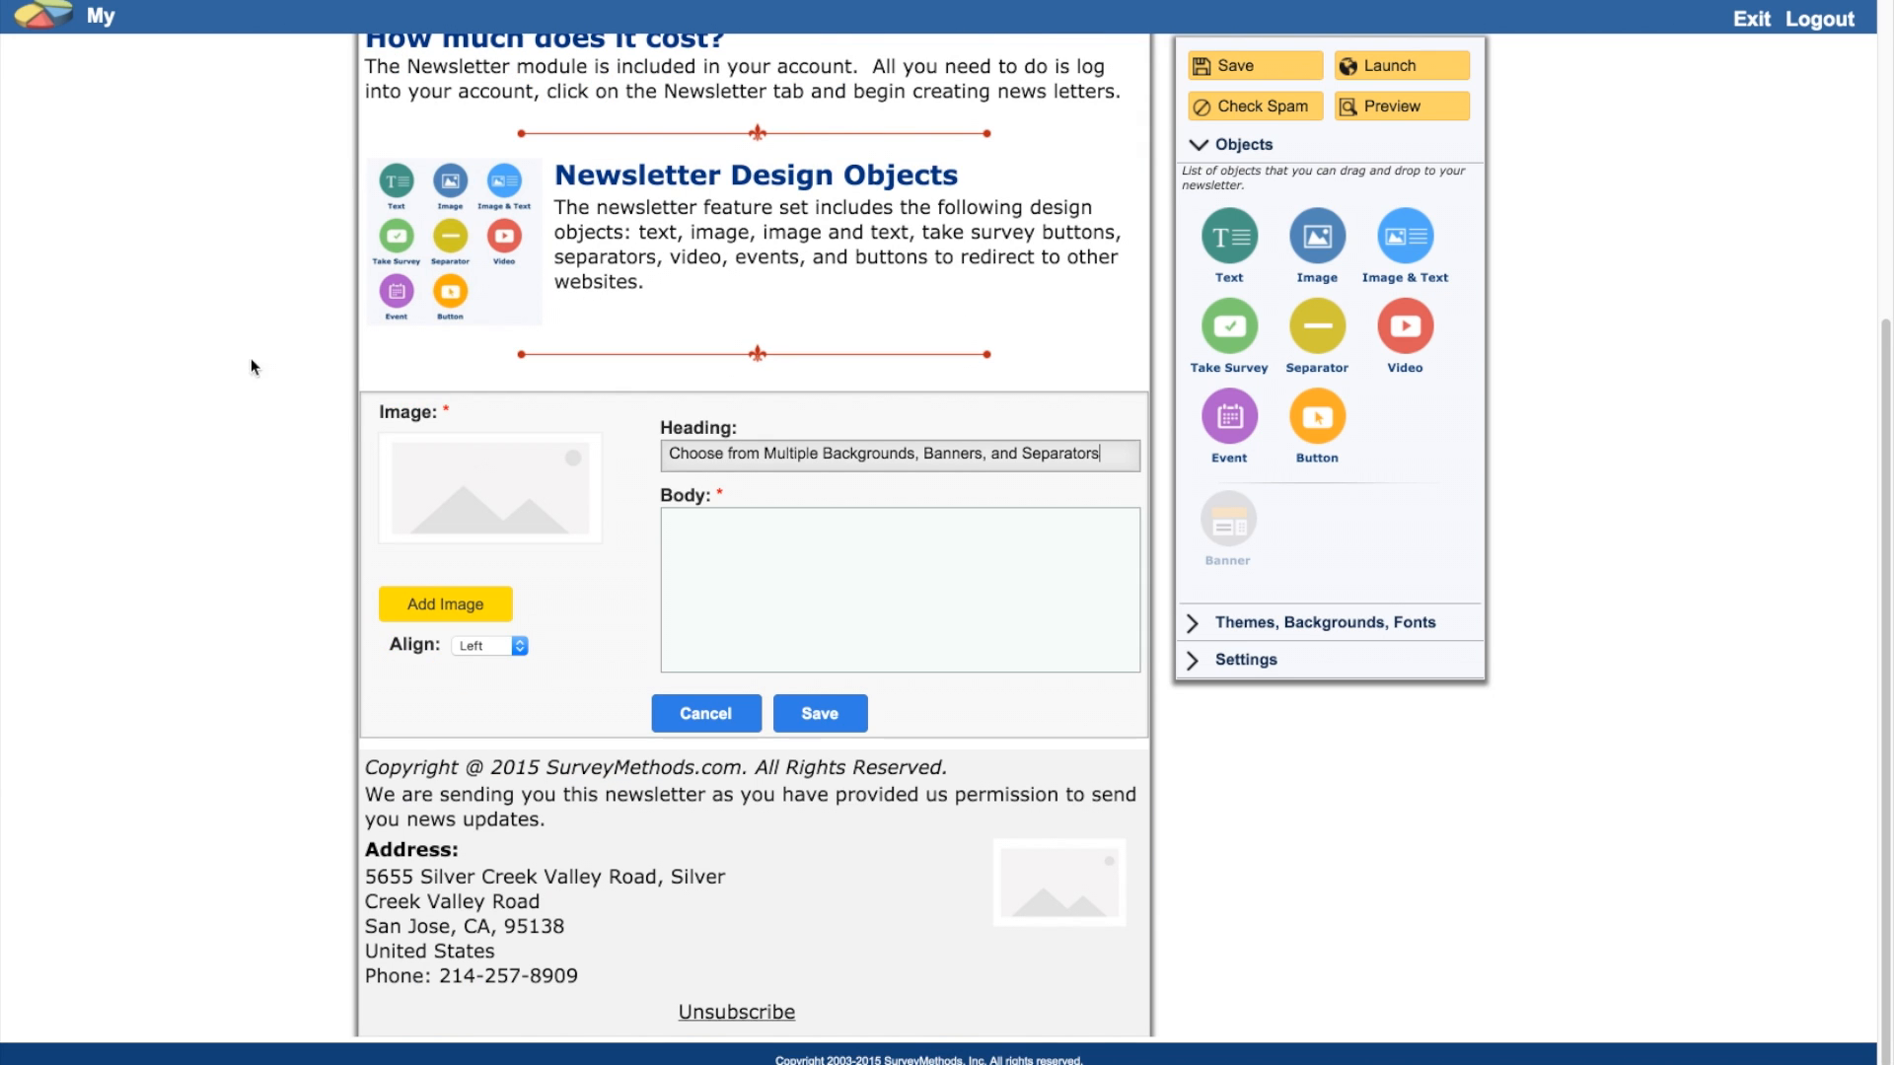
click(750, 564)
text(Our themes include Christmas, Holidays, Thanks Giving, New Year, Sales Events, and more.  Over the next few weeks we'll be adding lots more themes for businesses.  If you'd like to see themes that we haven't thought of, we'd love to hear your suggestions.)
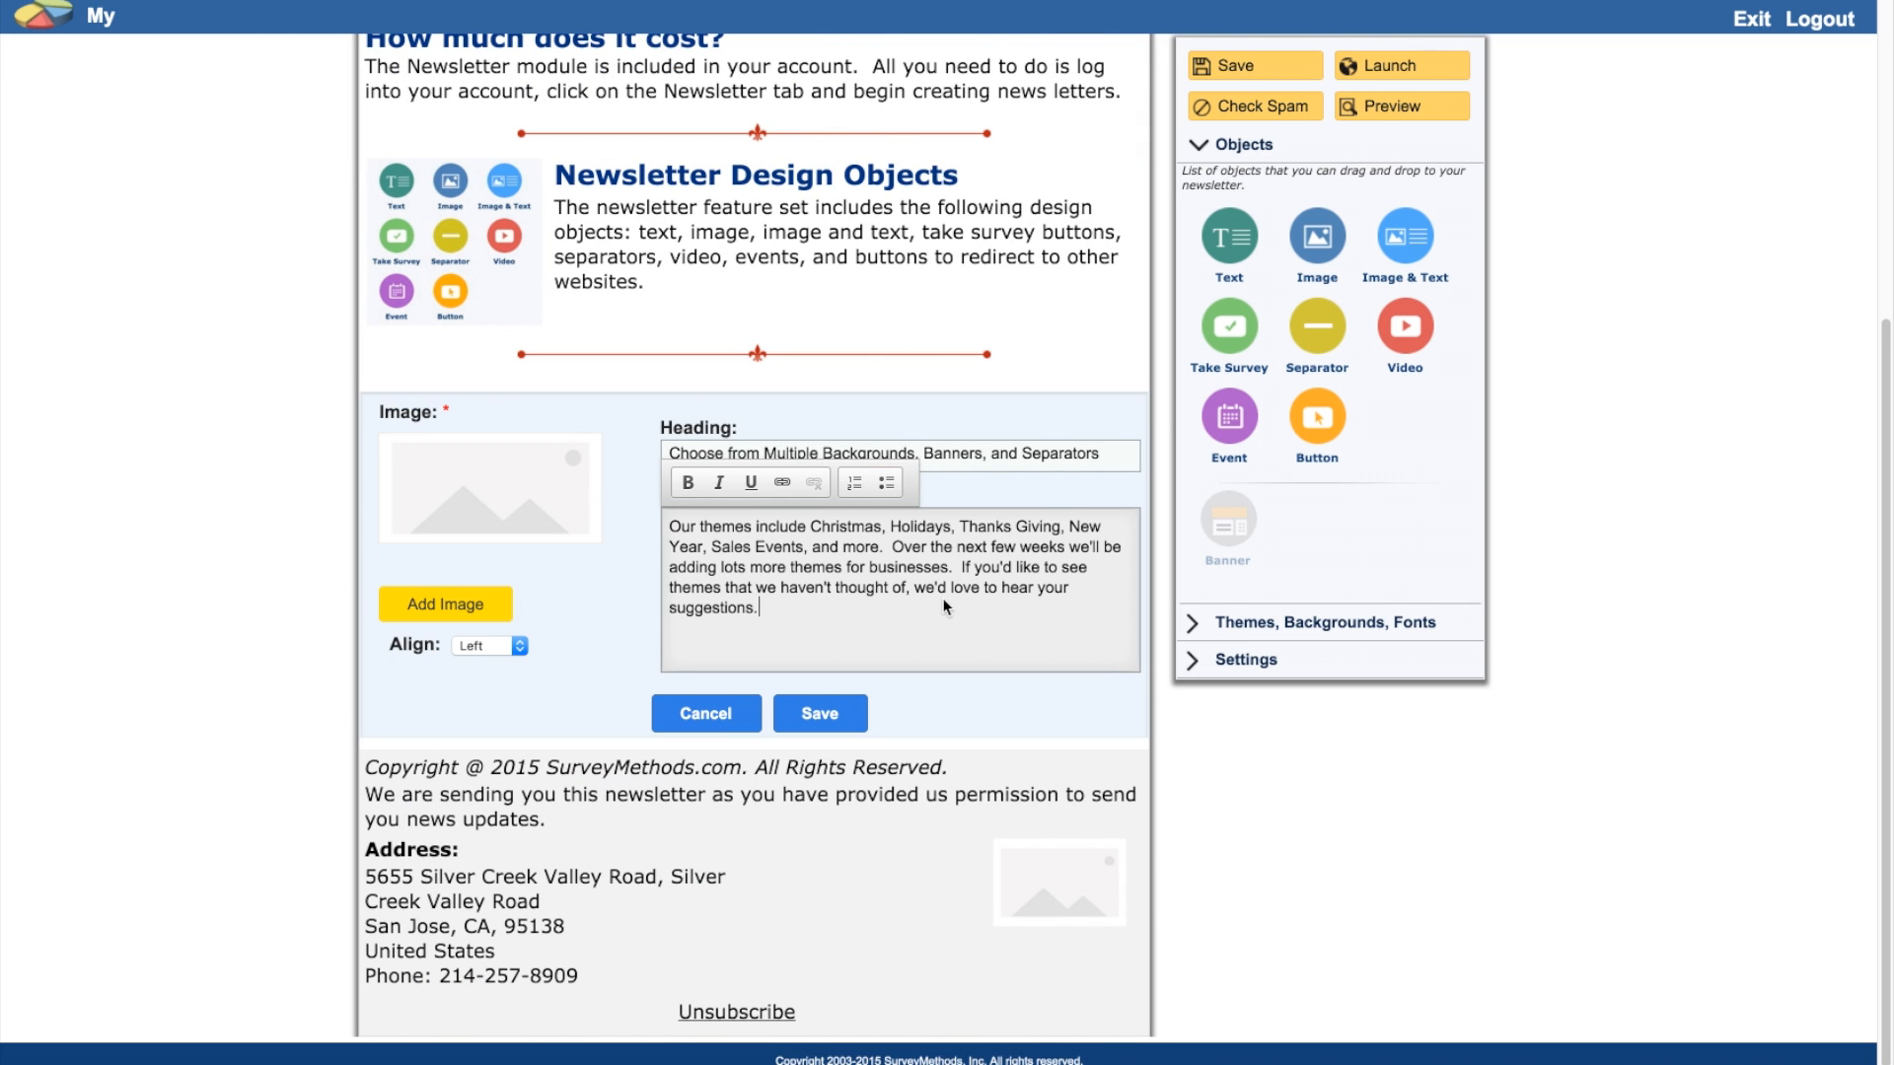
Step: Attach Themes.jpg aligned below the text, save, and enlarge it to full section width
click(445, 604)
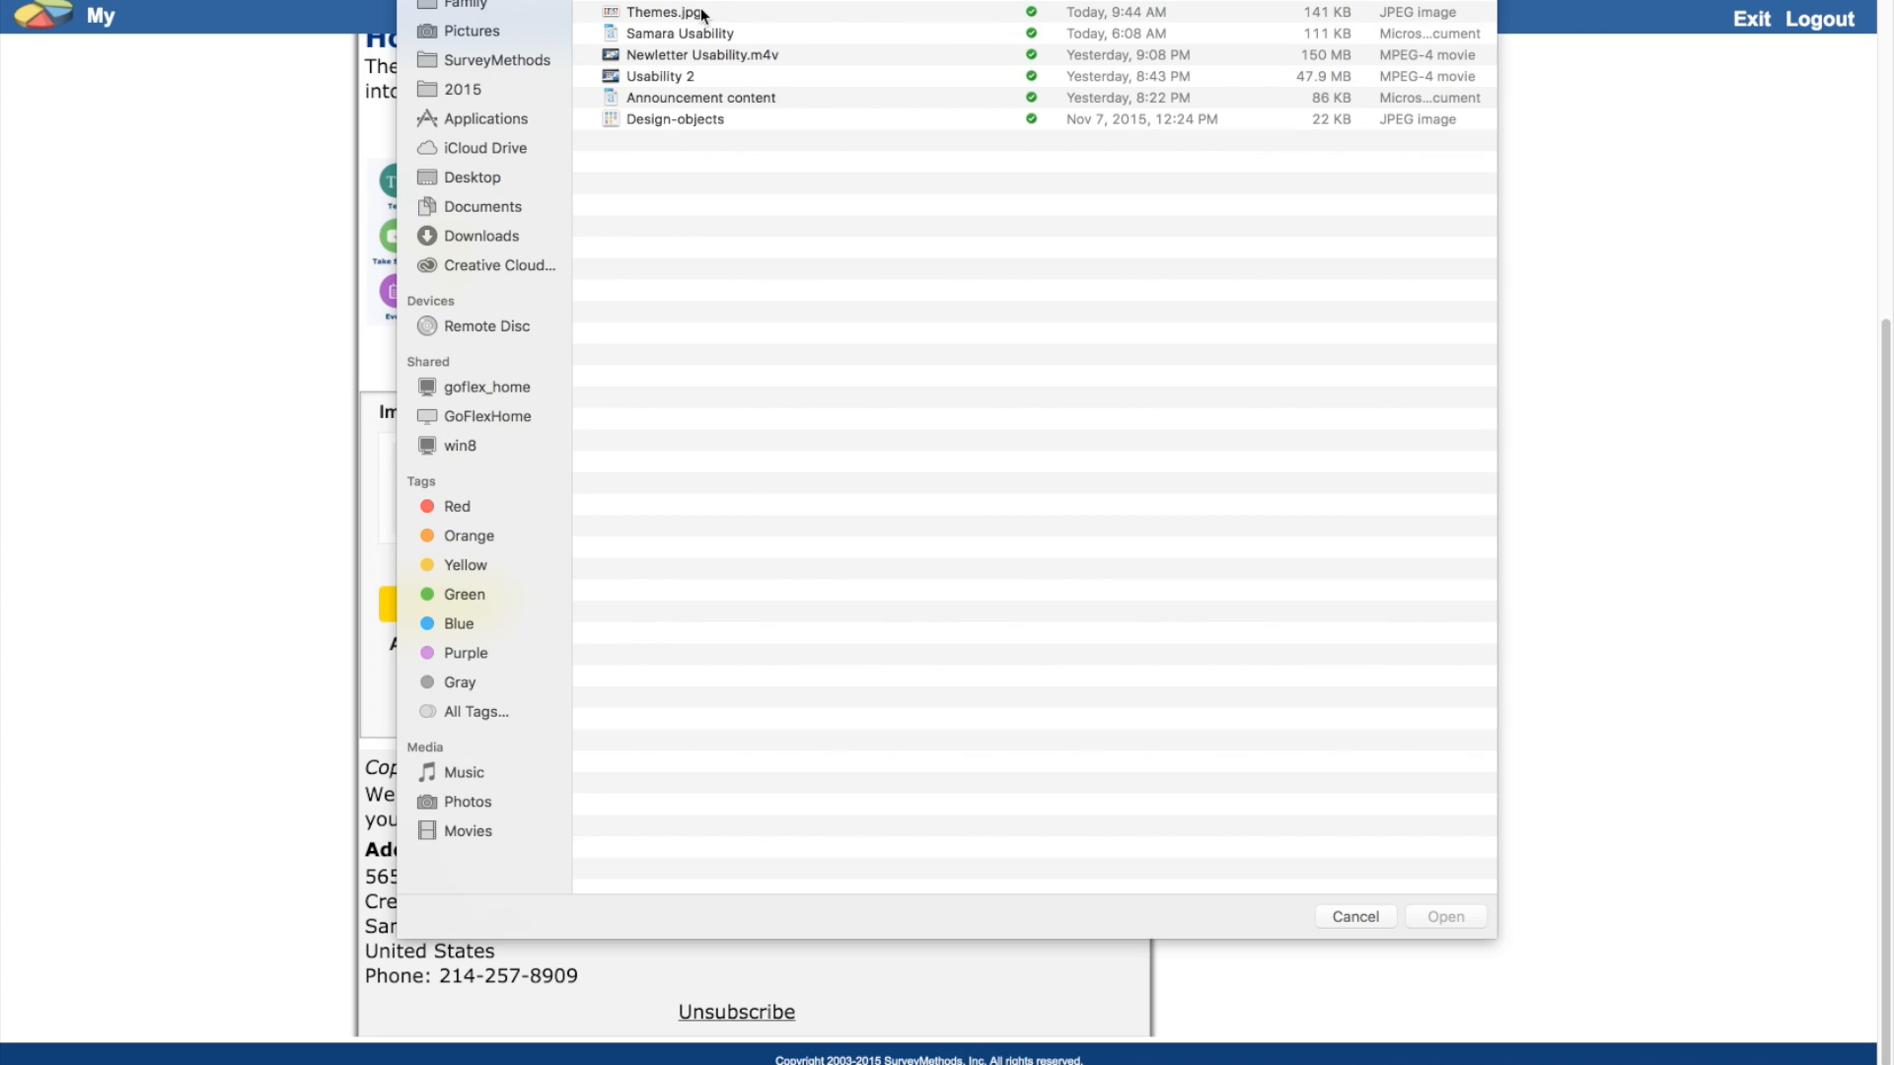
double_click(706, 19)
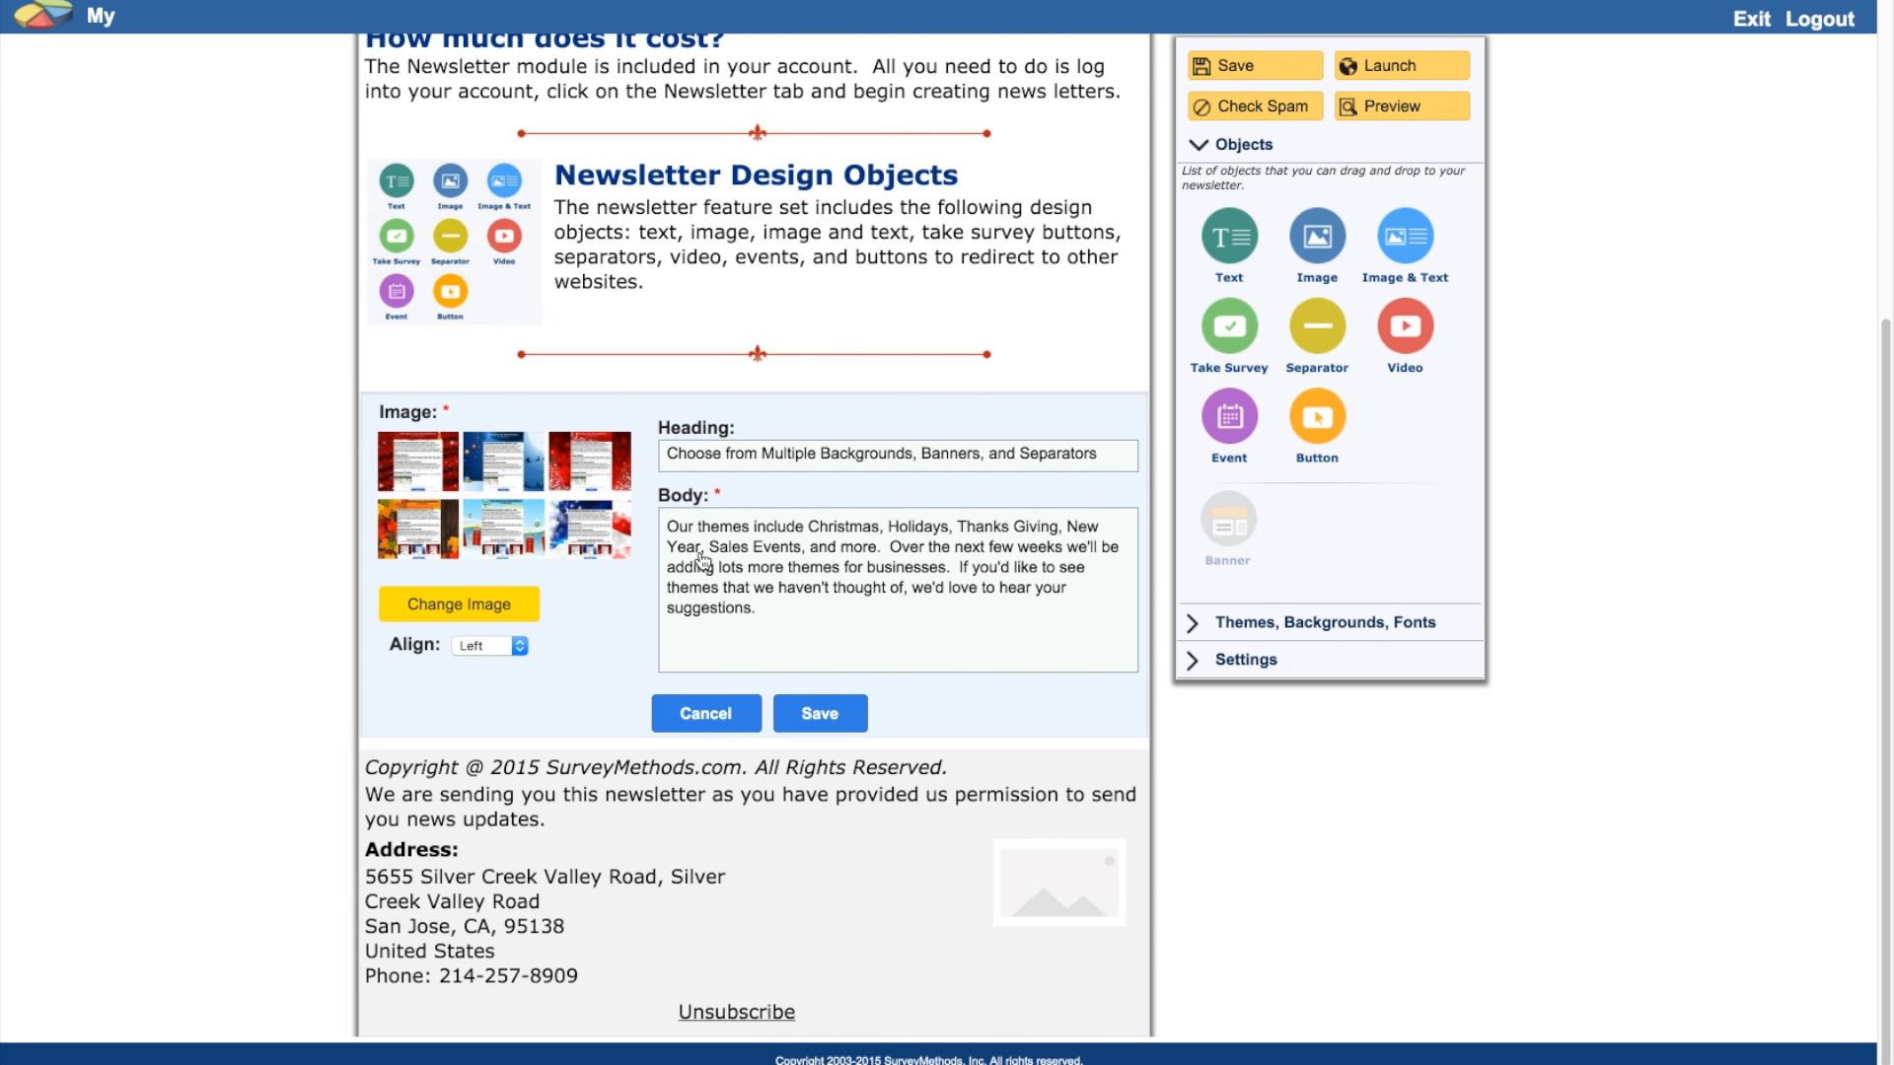
click(496, 656)
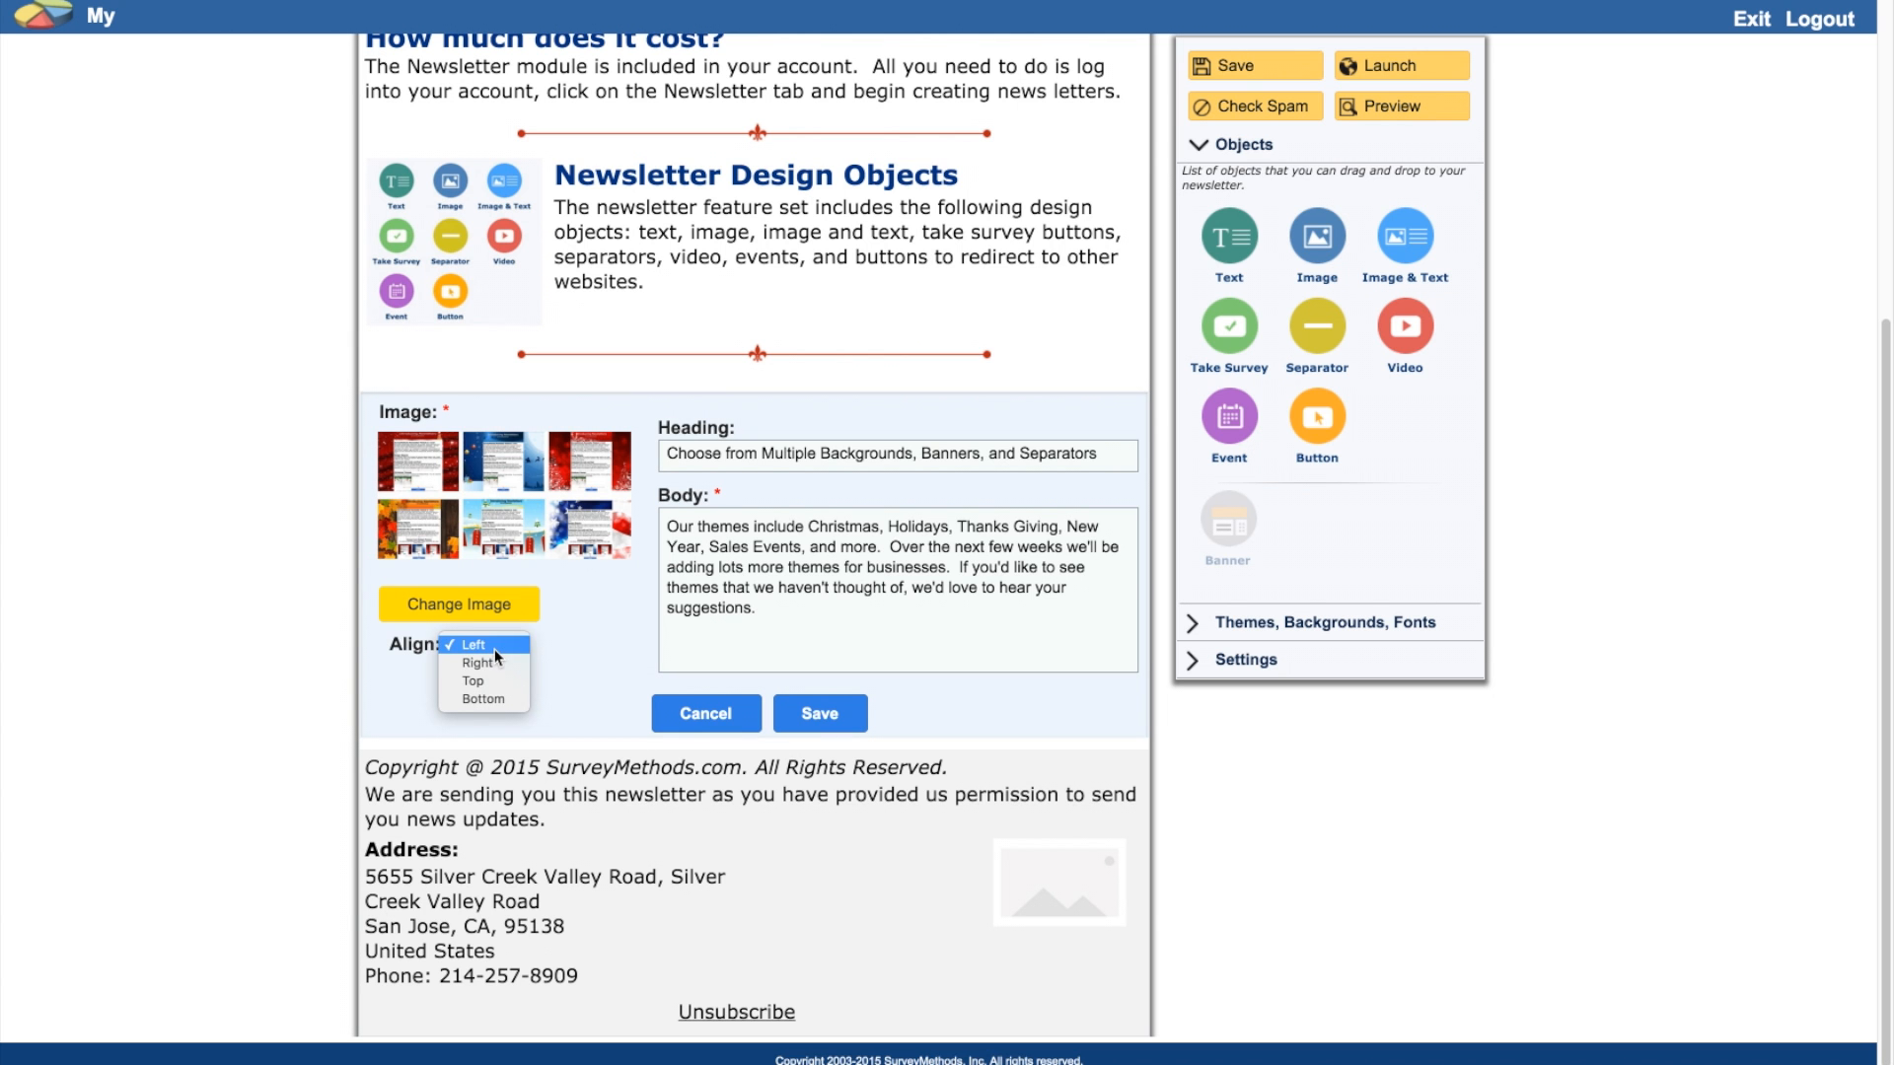
click(509, 697)
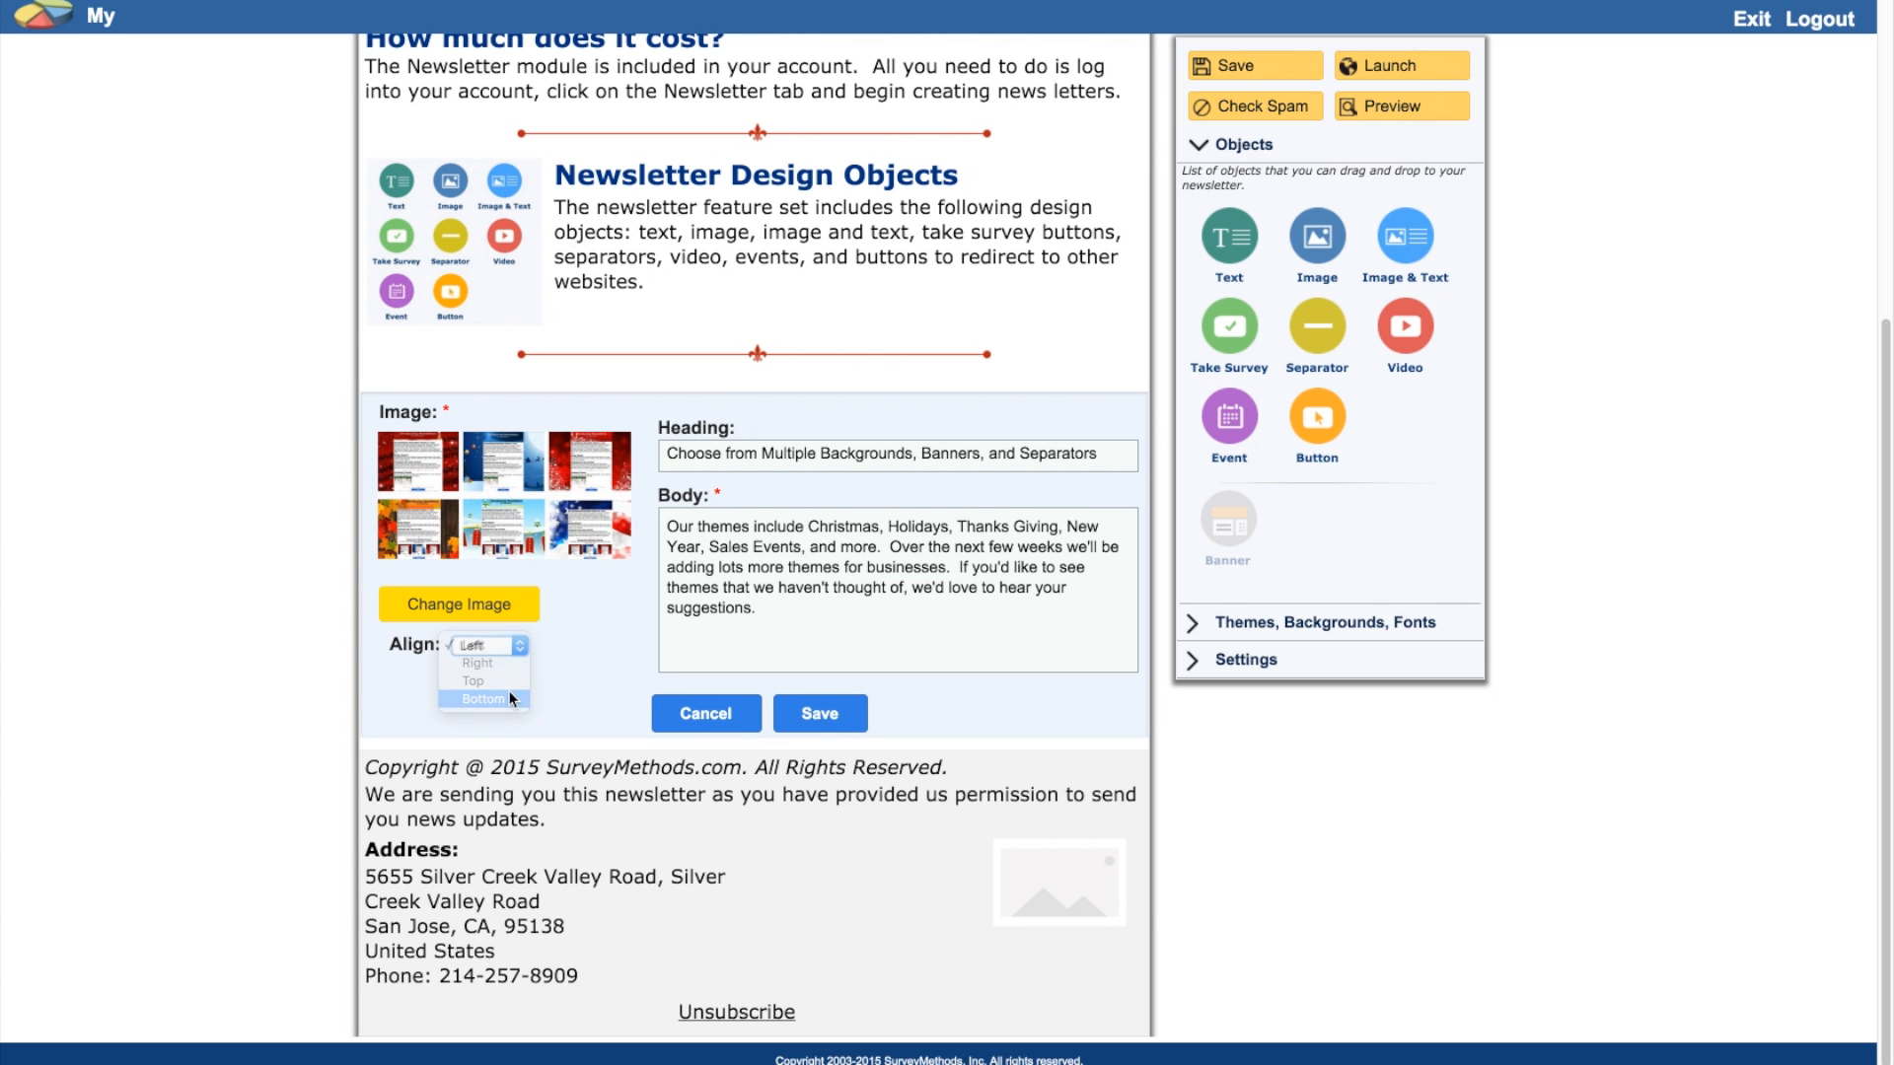
click(851, 722)
click(511, 642)
drag(649, 741, 1136, 850)
scroll(1136, 855, down, 3)
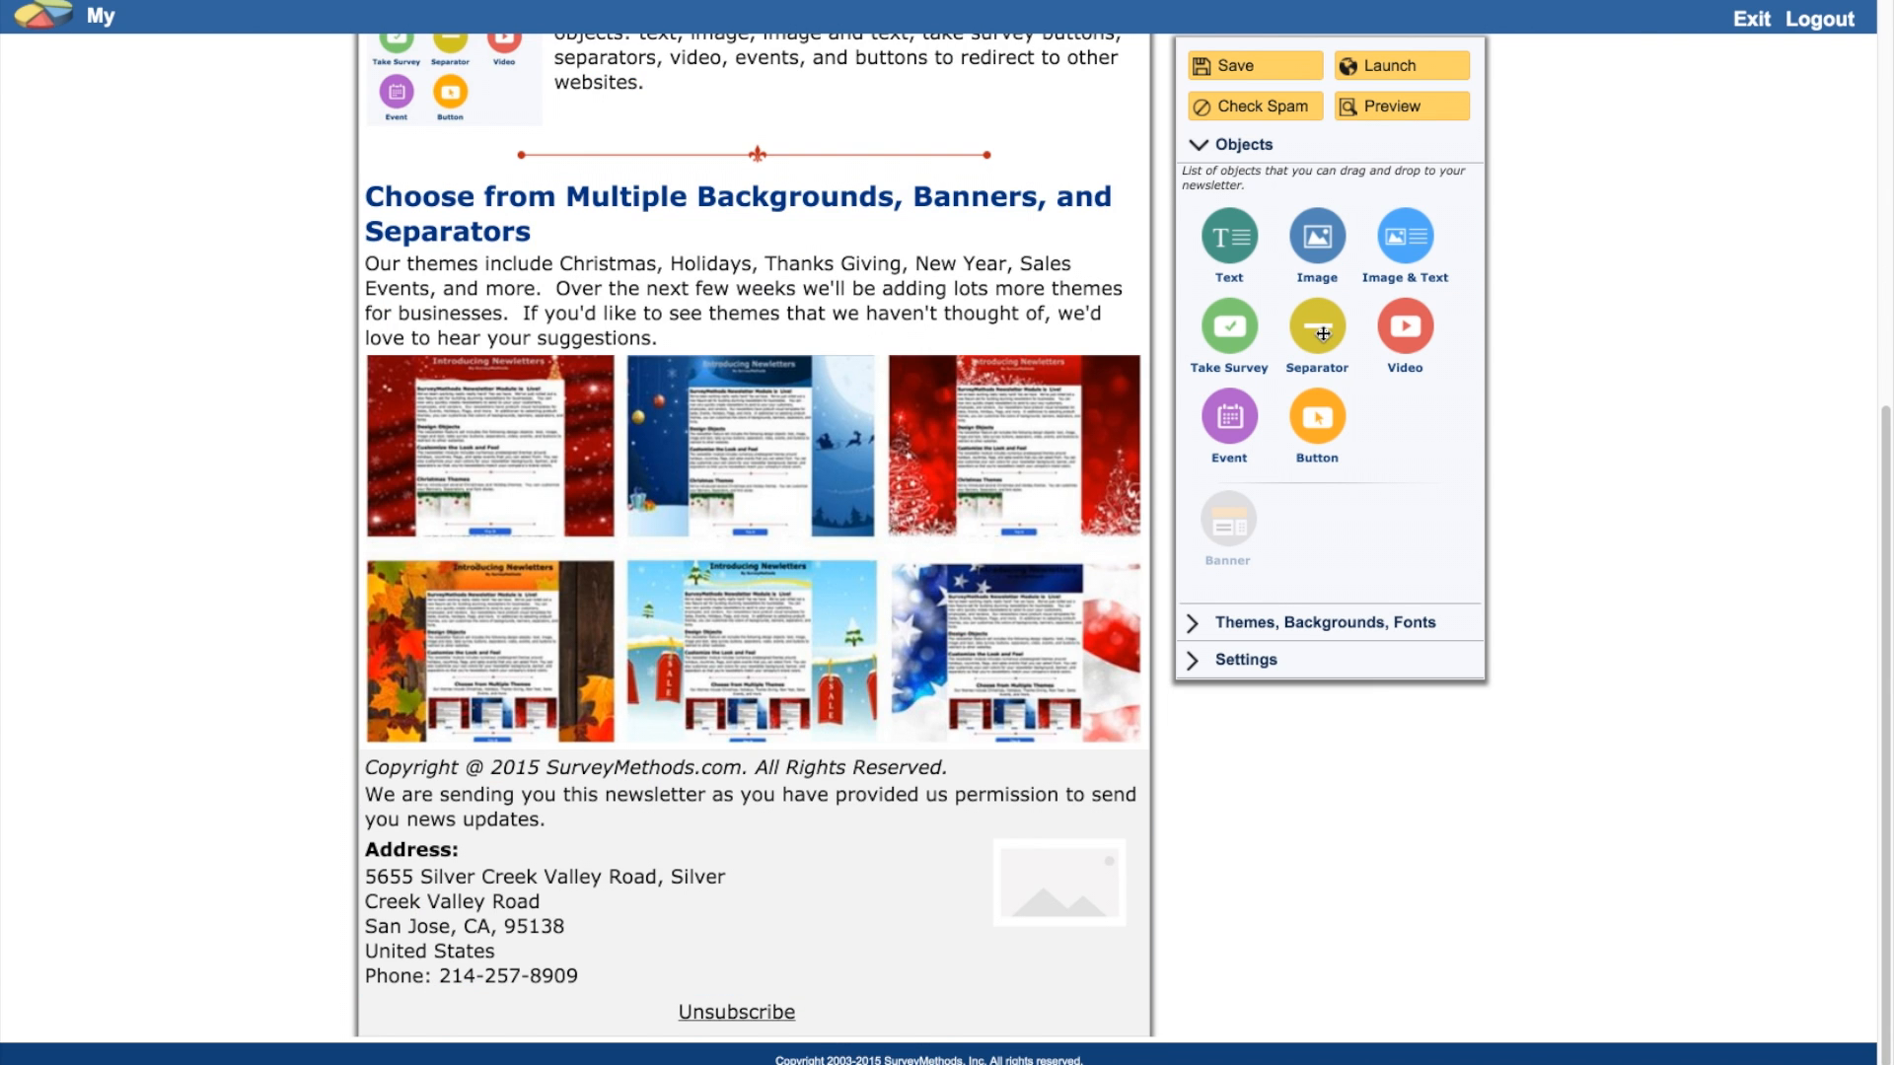
Step: Insert a pre-designed red fleur separator beneath the six-theme image grid, just above the footer
drag(1322, 335, 905, 784)
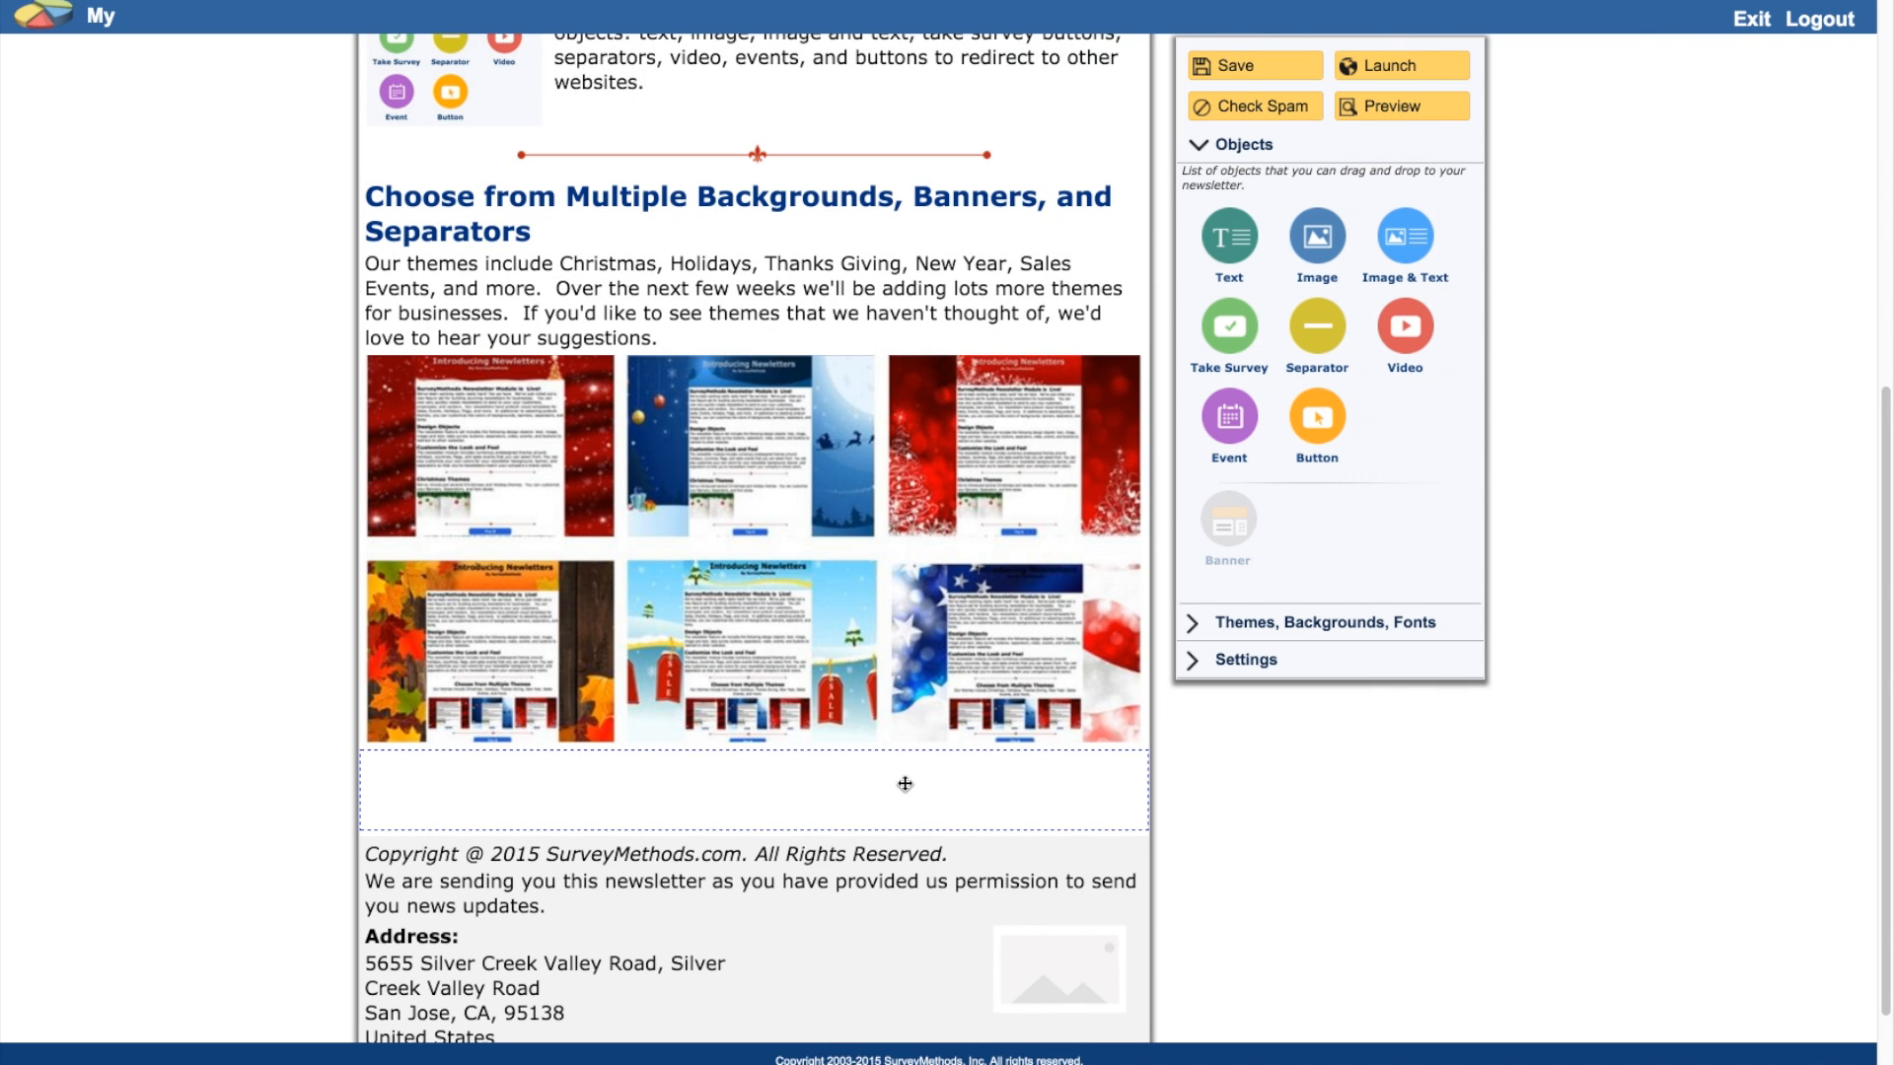
click(519, 881)
scroll(519, 882, down, 4)
click(1129, 575)
click(1129, 575)
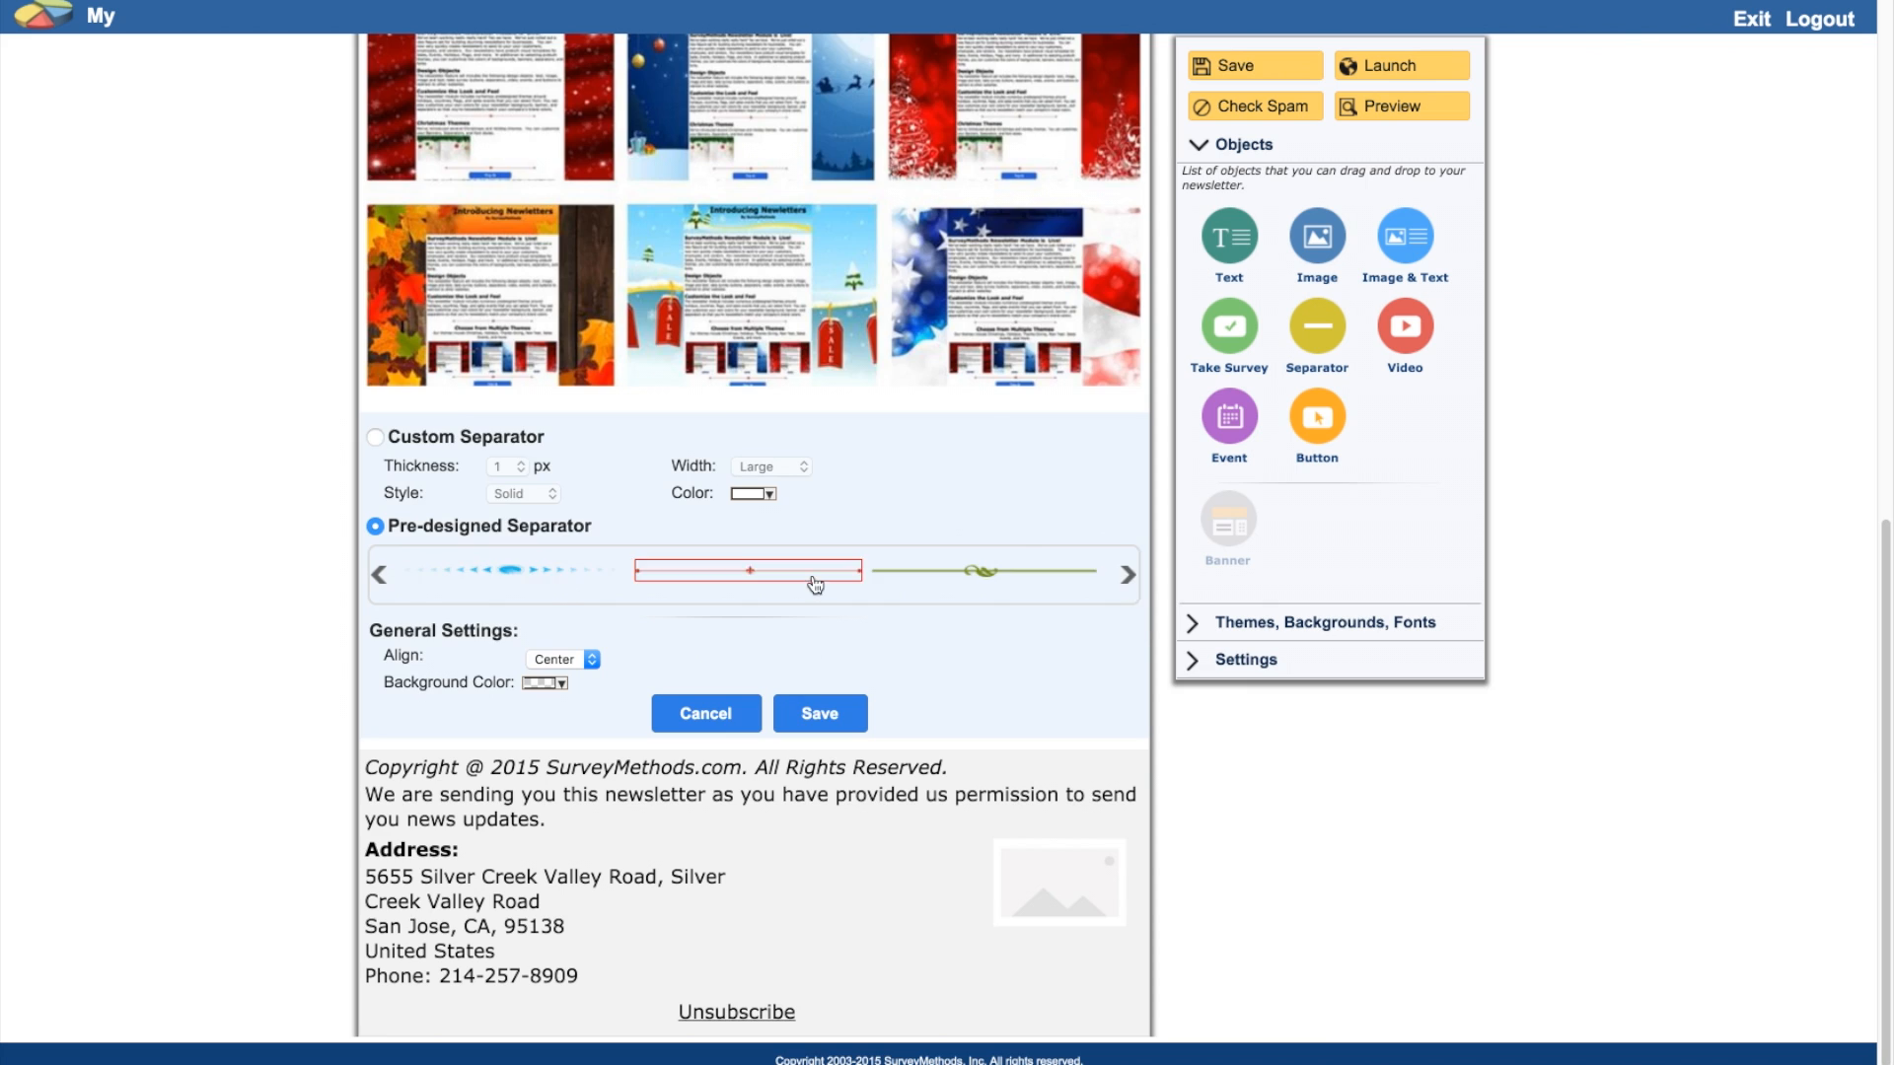
click(815, 577)
click(820, 715)
scroll(863, 725, up, 7)
scroll(863, 725, down, 7)
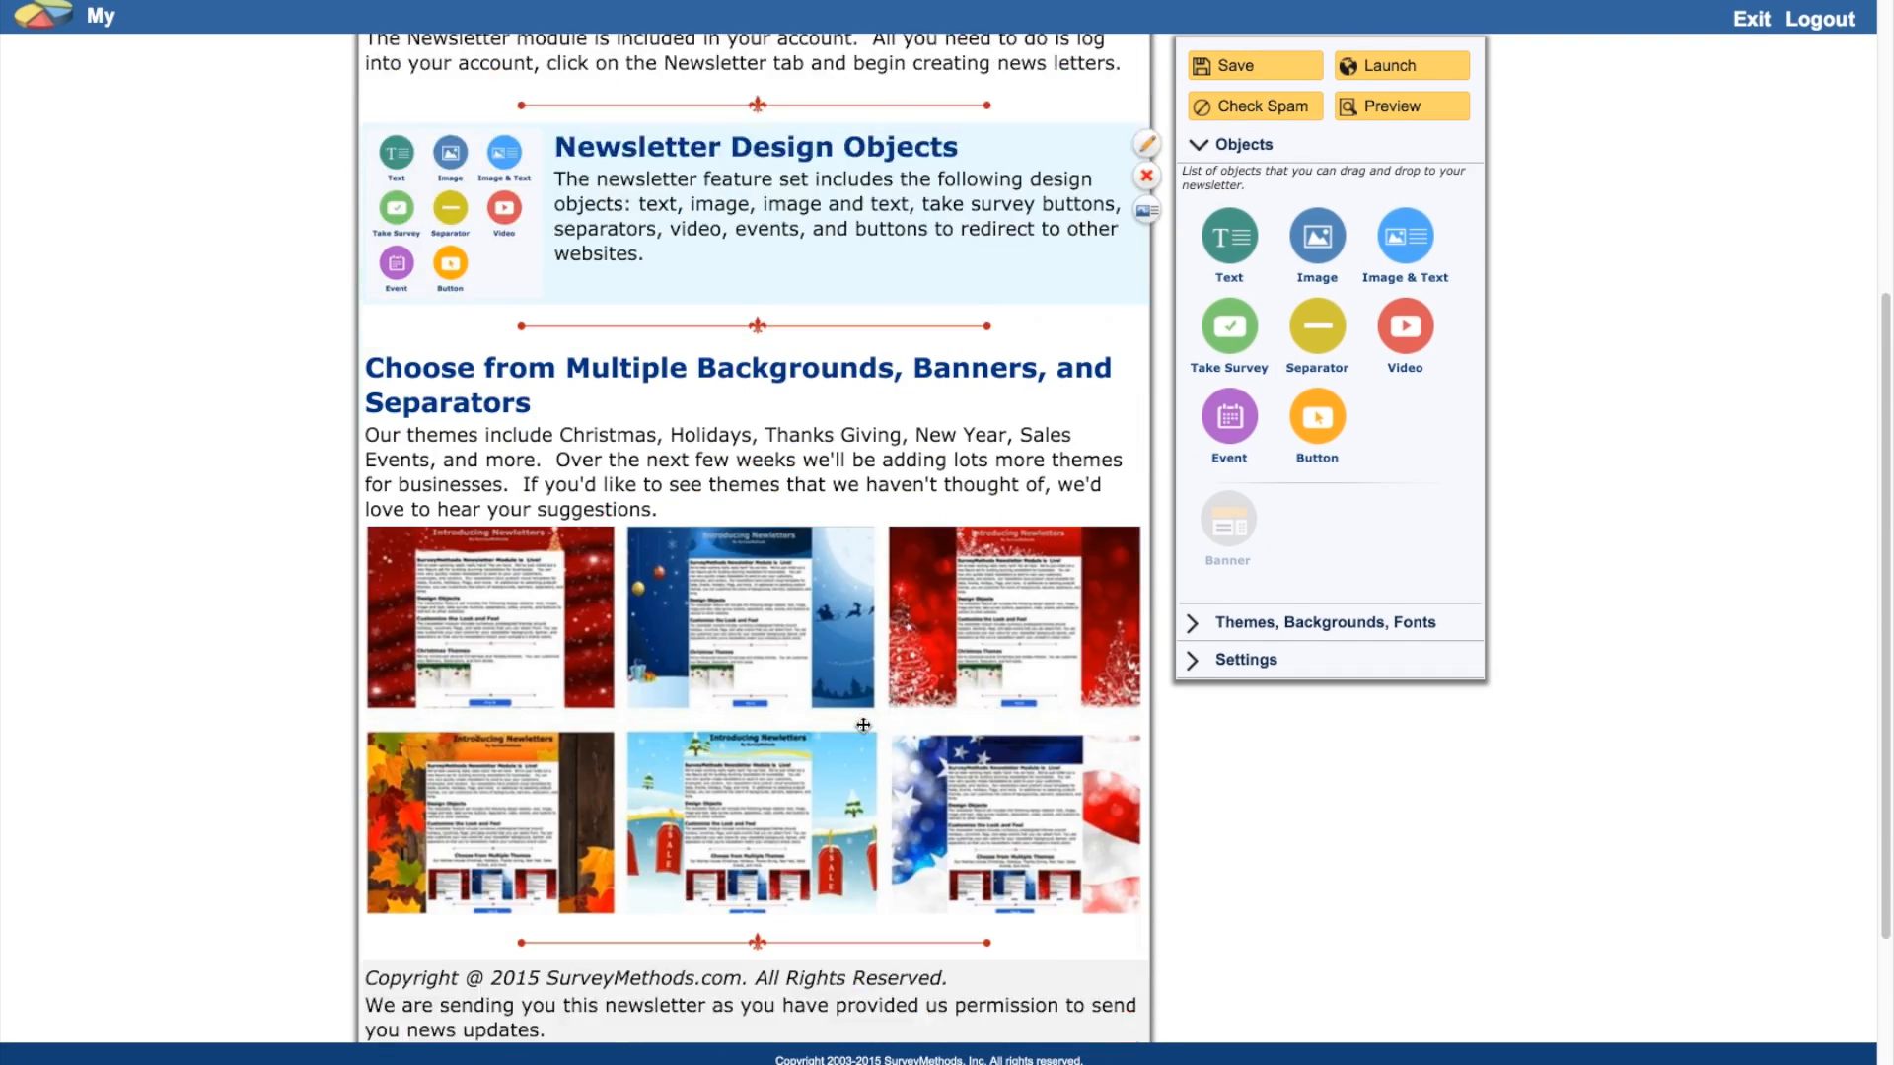
scroll(863, 725, up, 7)
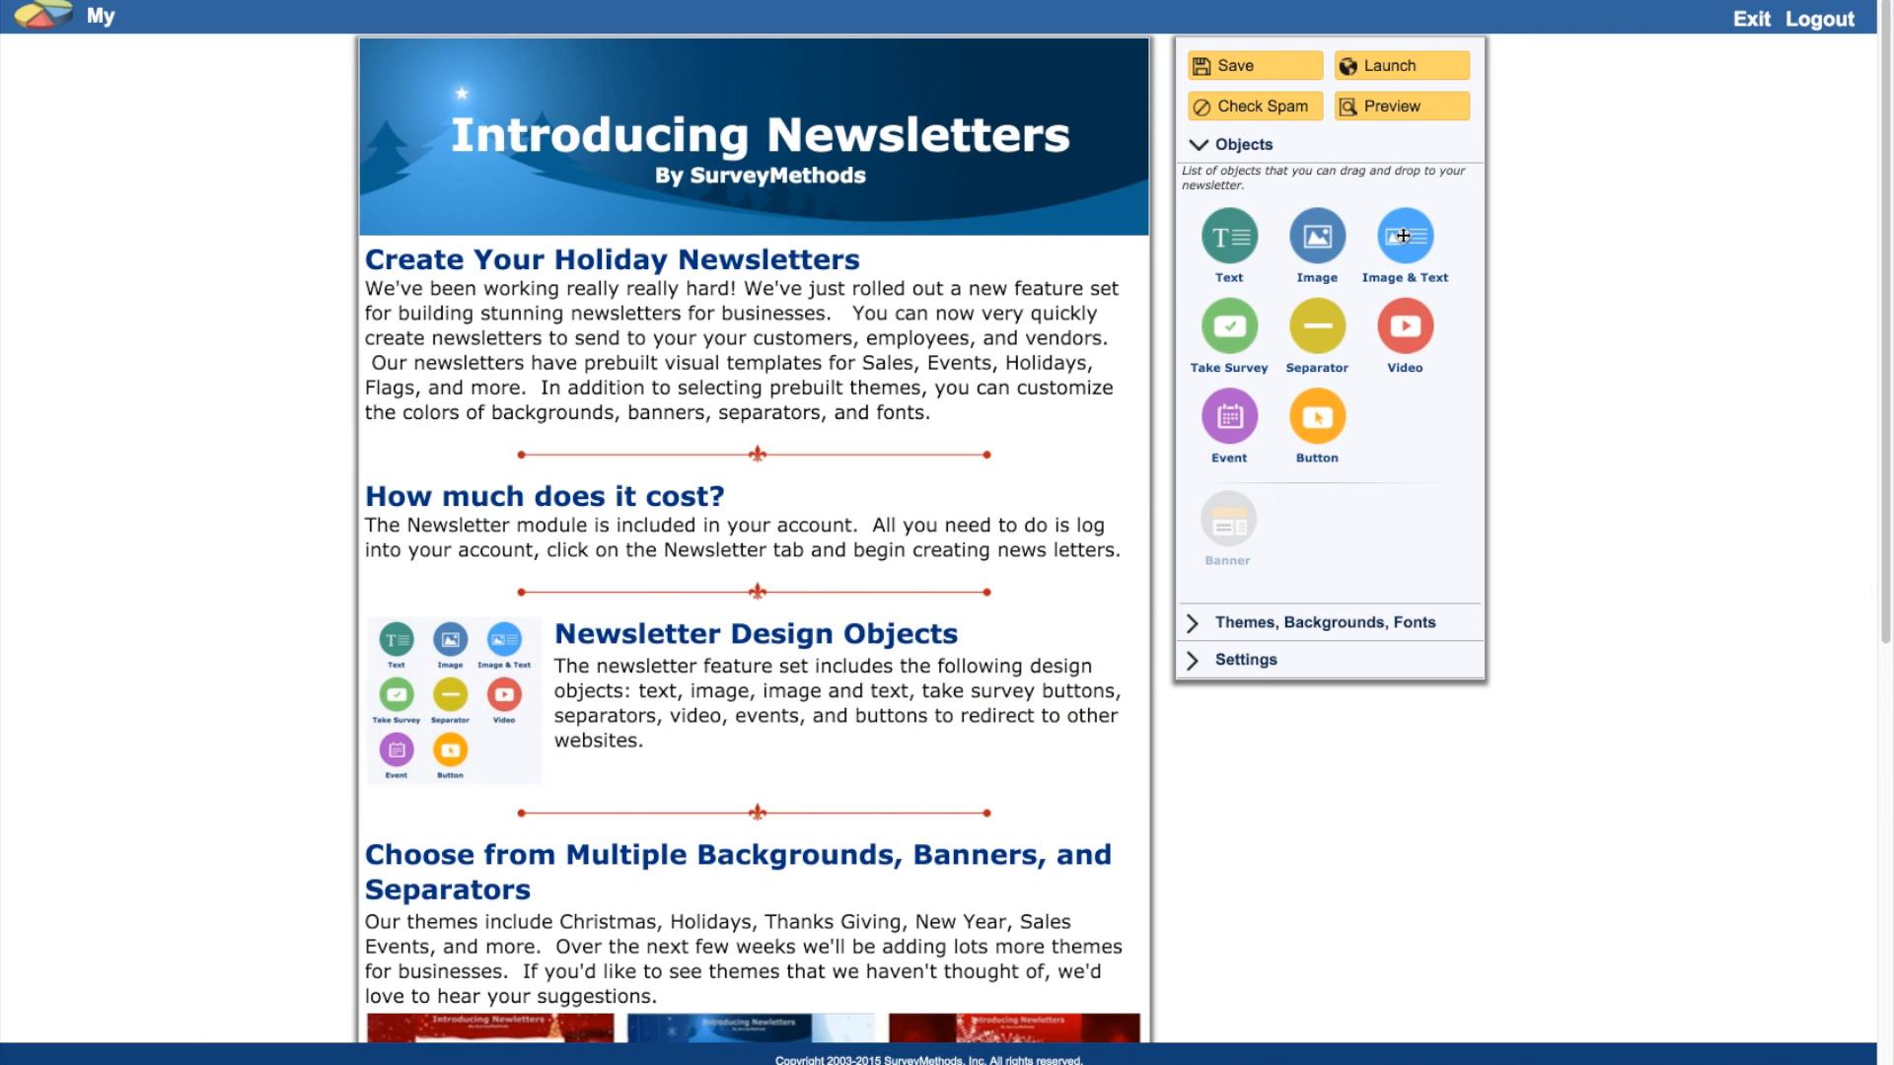
Step: Set the page background to the blue Christmas night image
click(1324, 620)
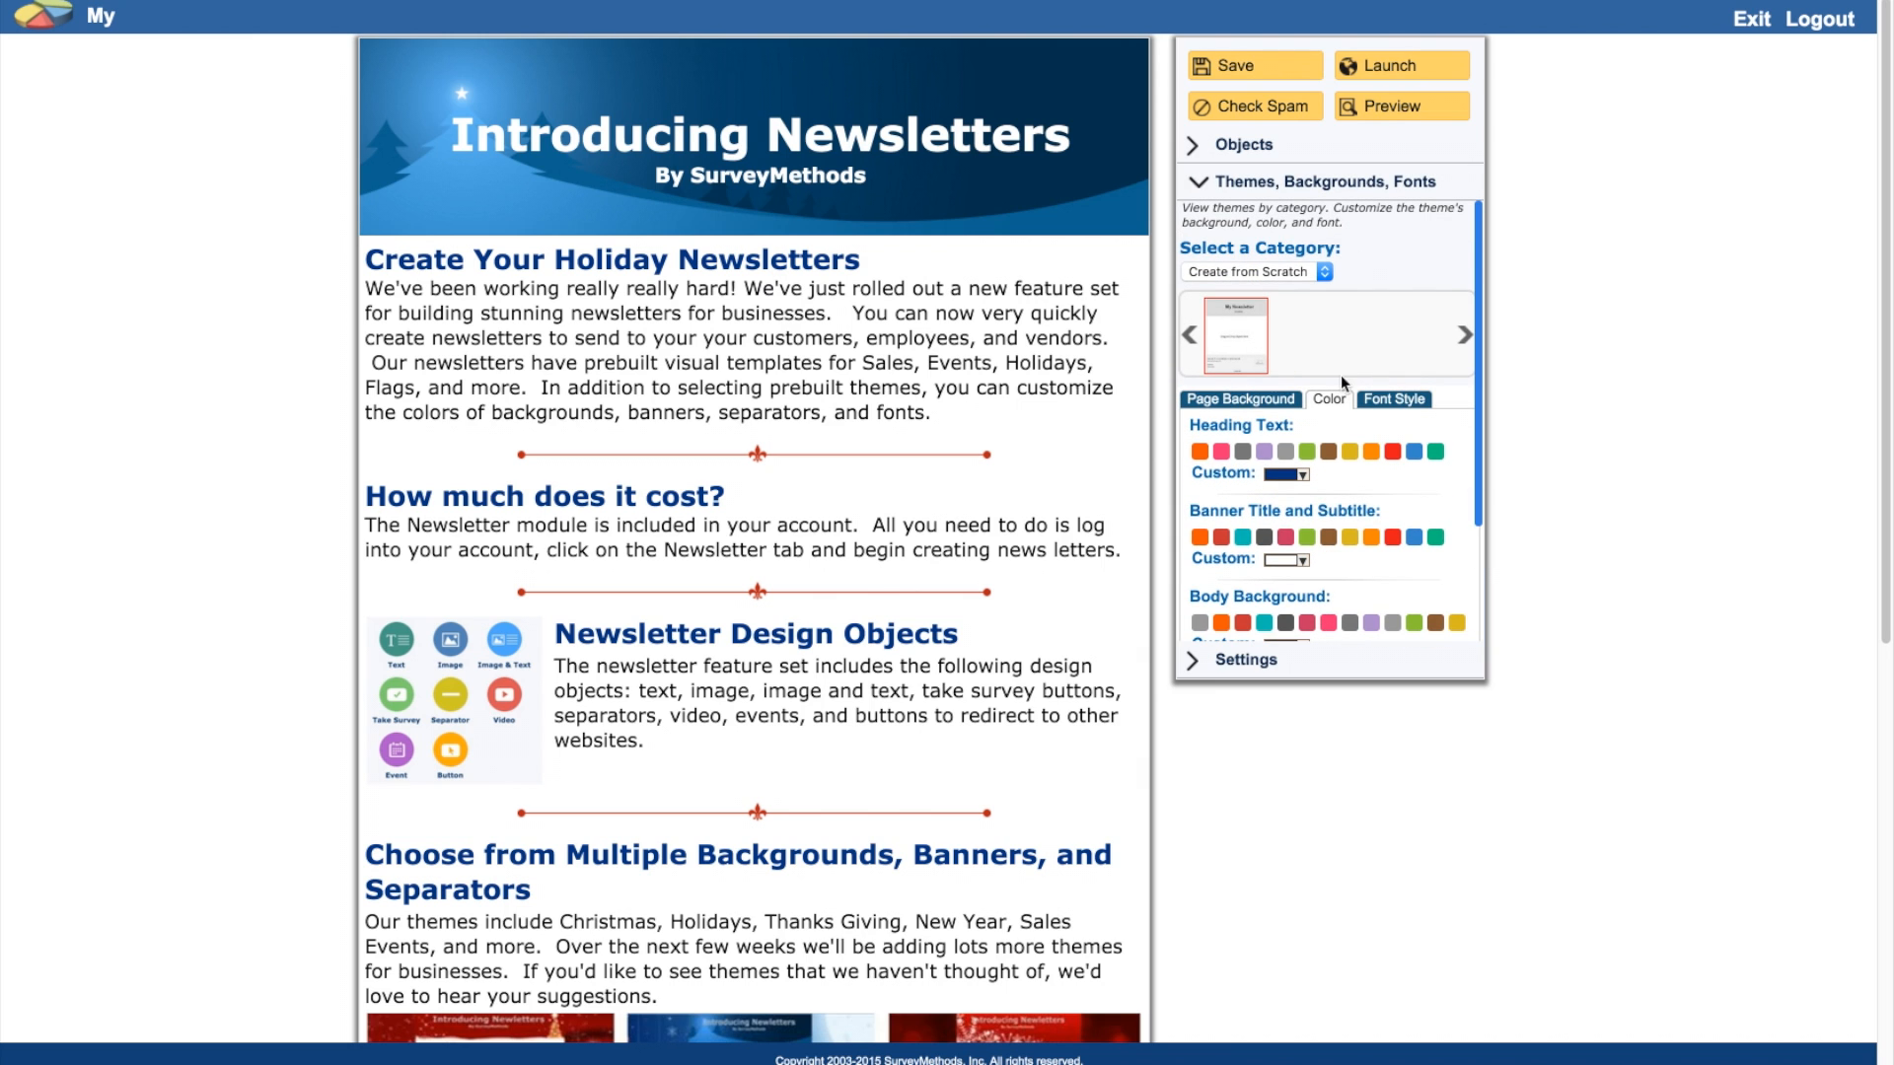
click(1194, 396)
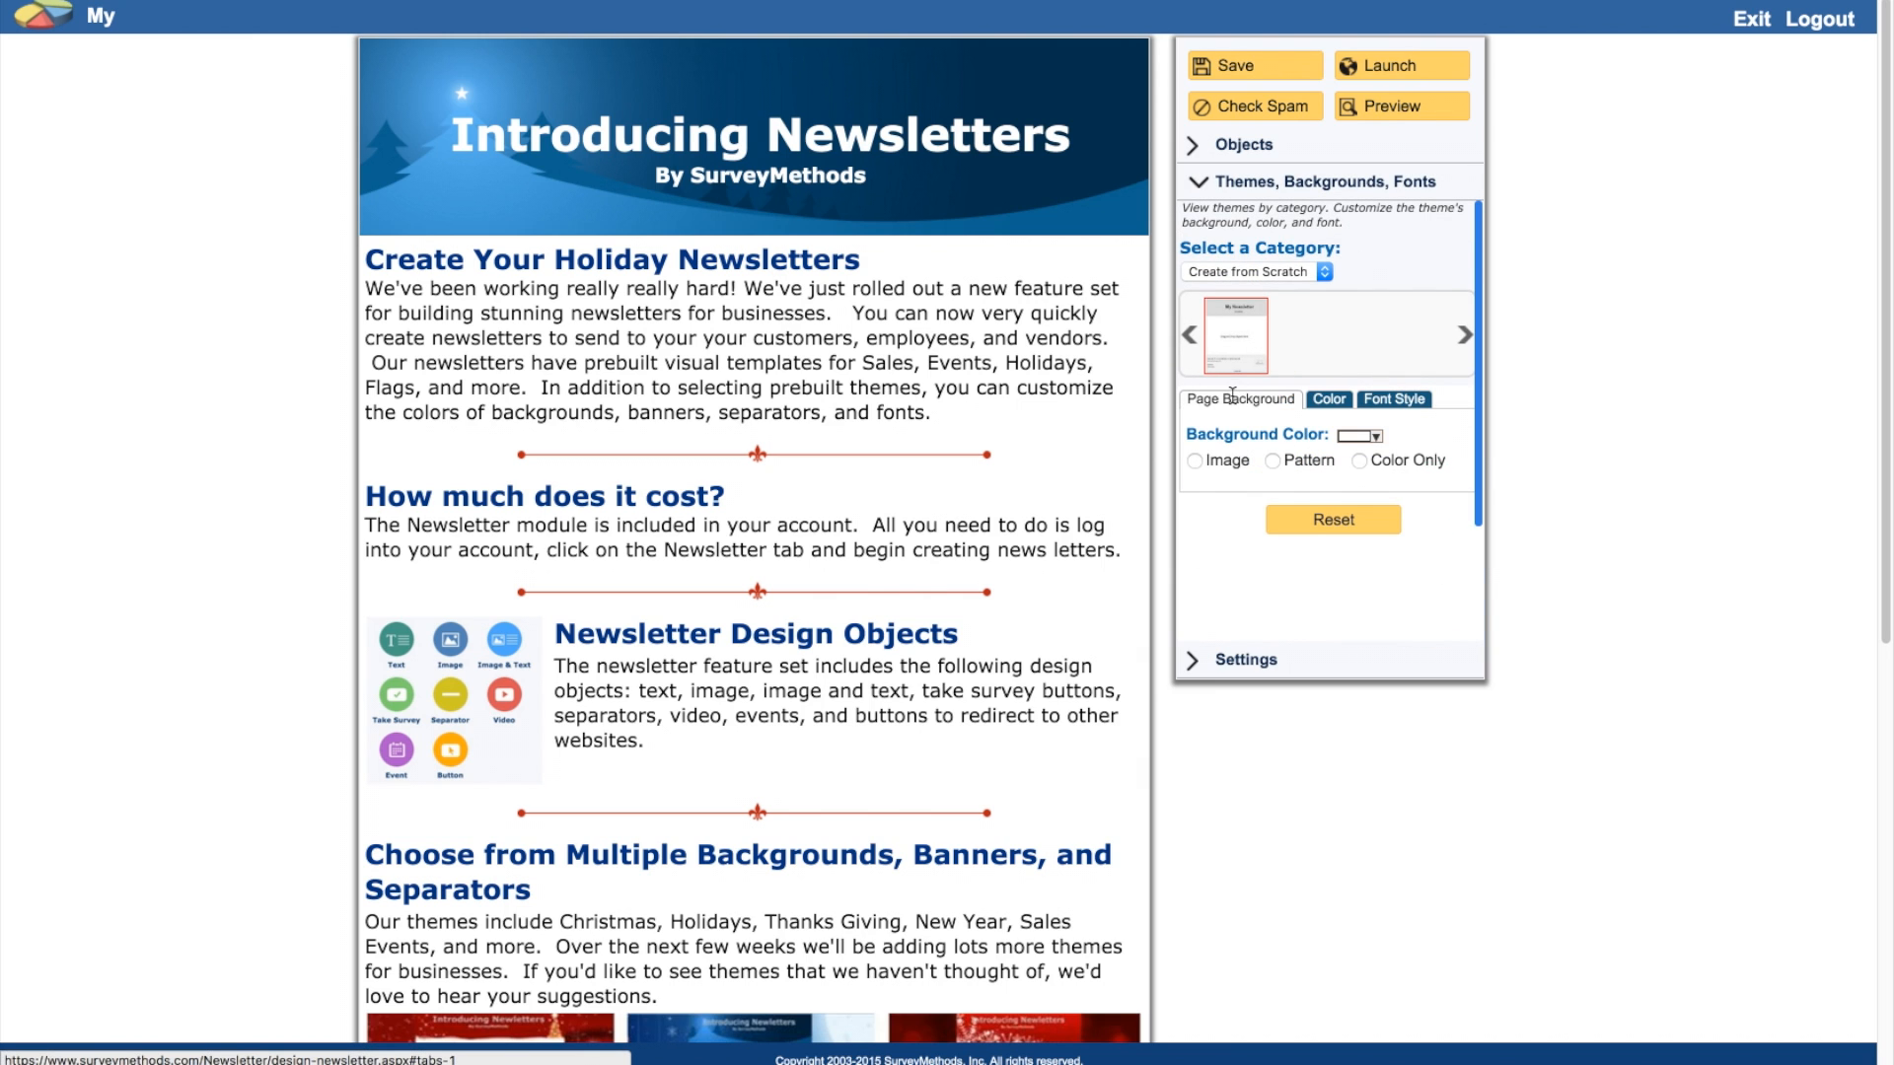
click(1194, 462)
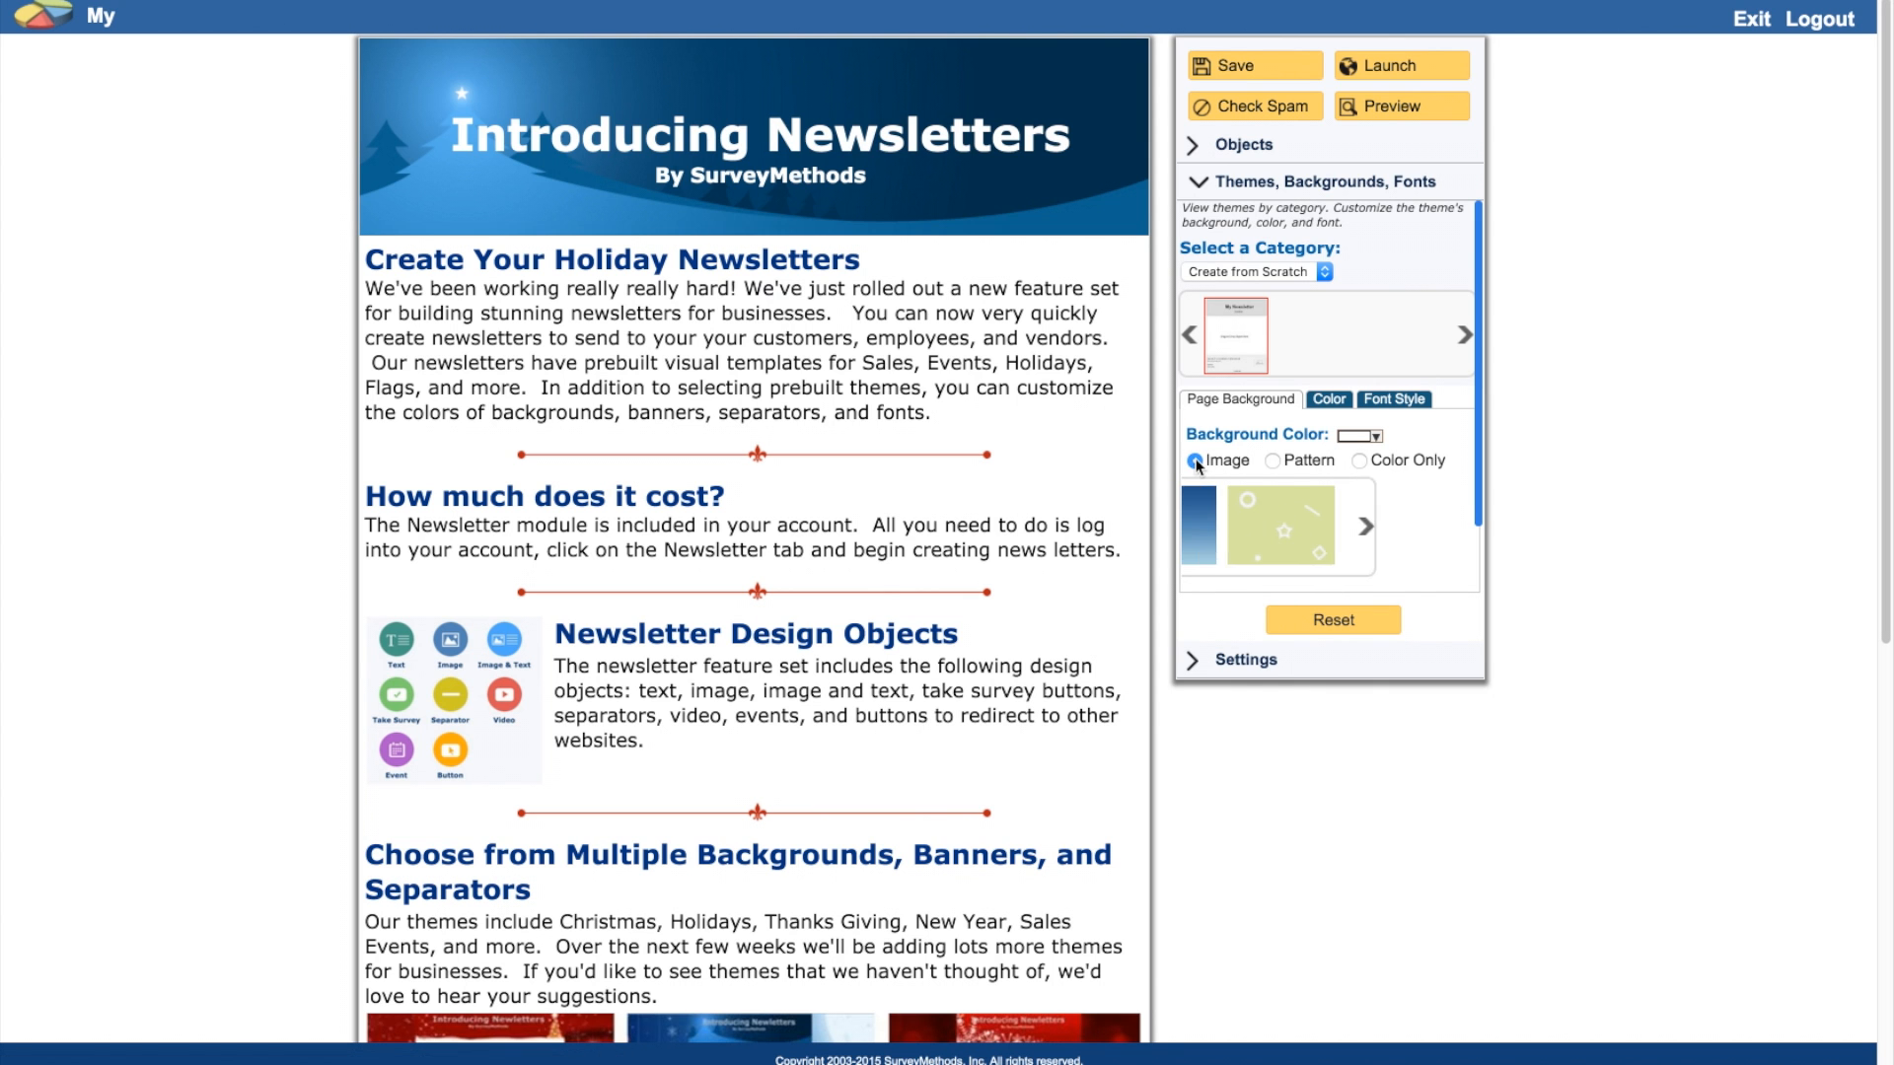
click(1460, 530)
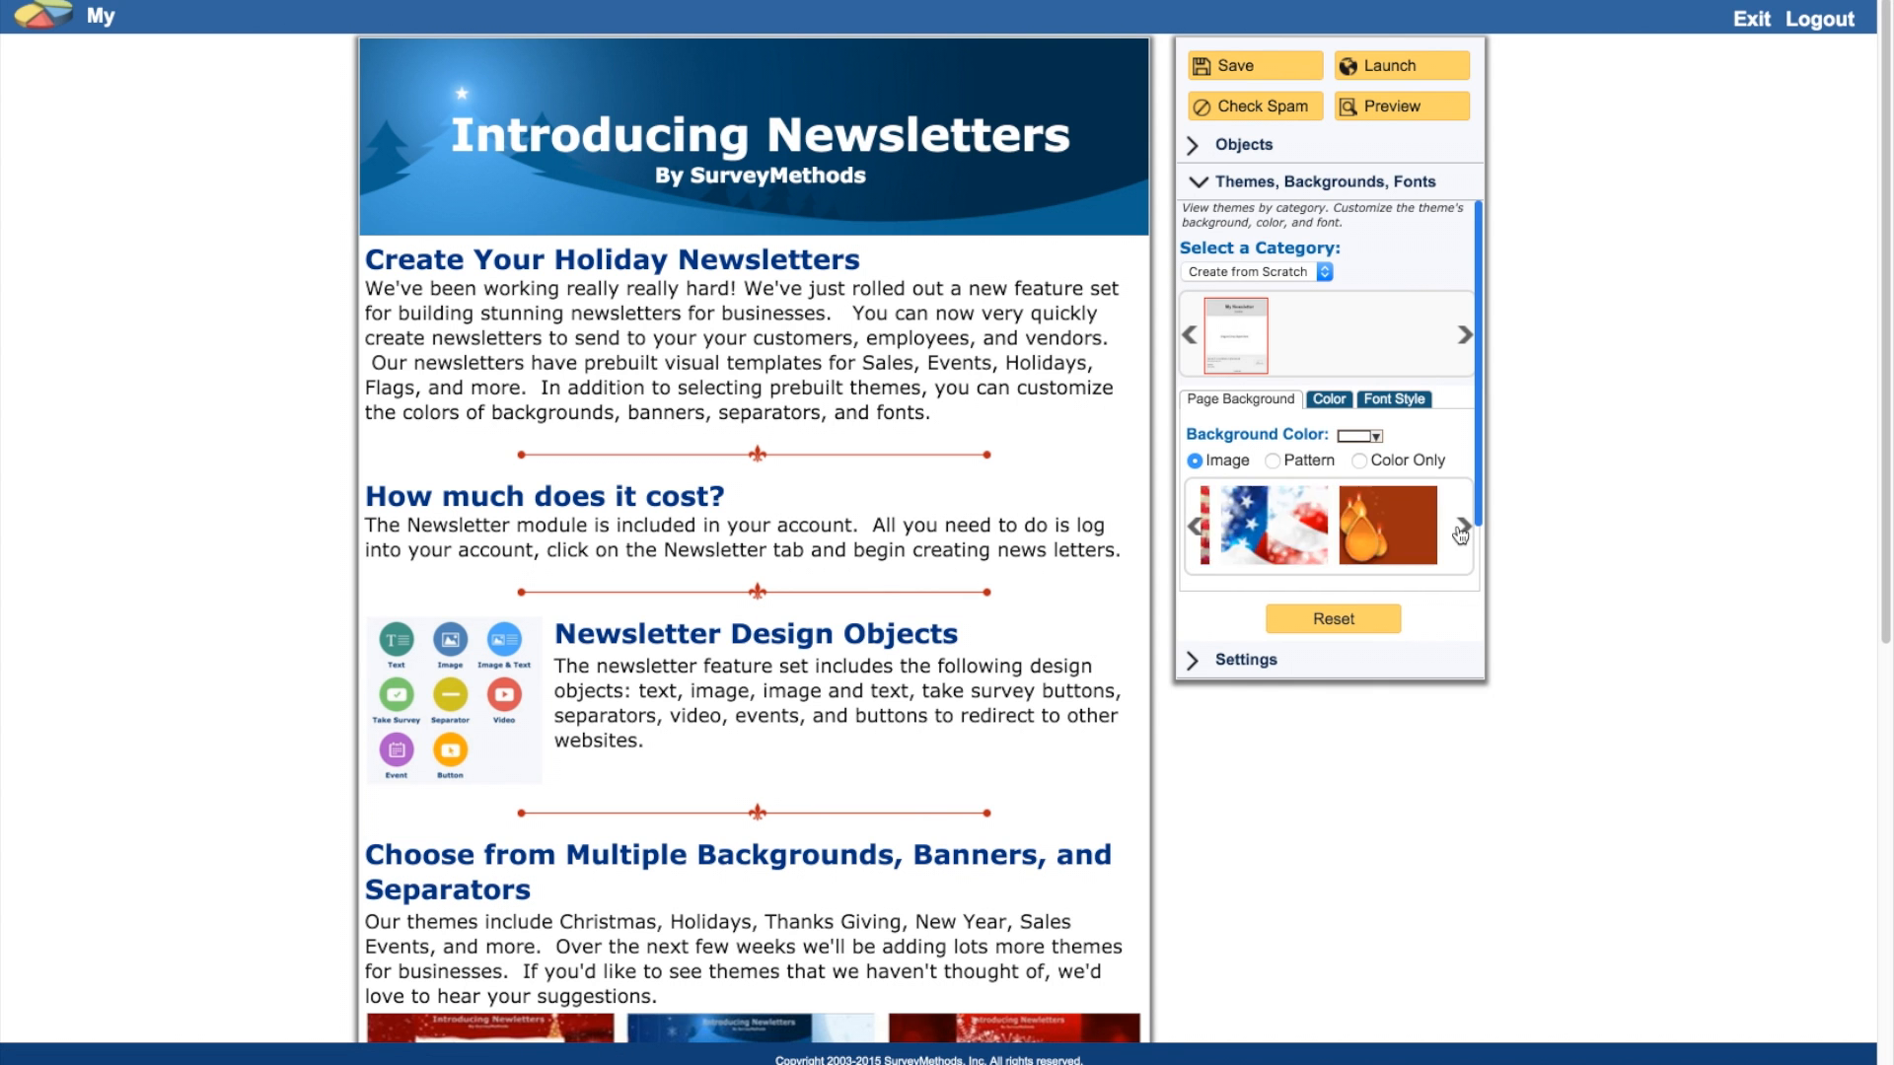
click(1247, 522)
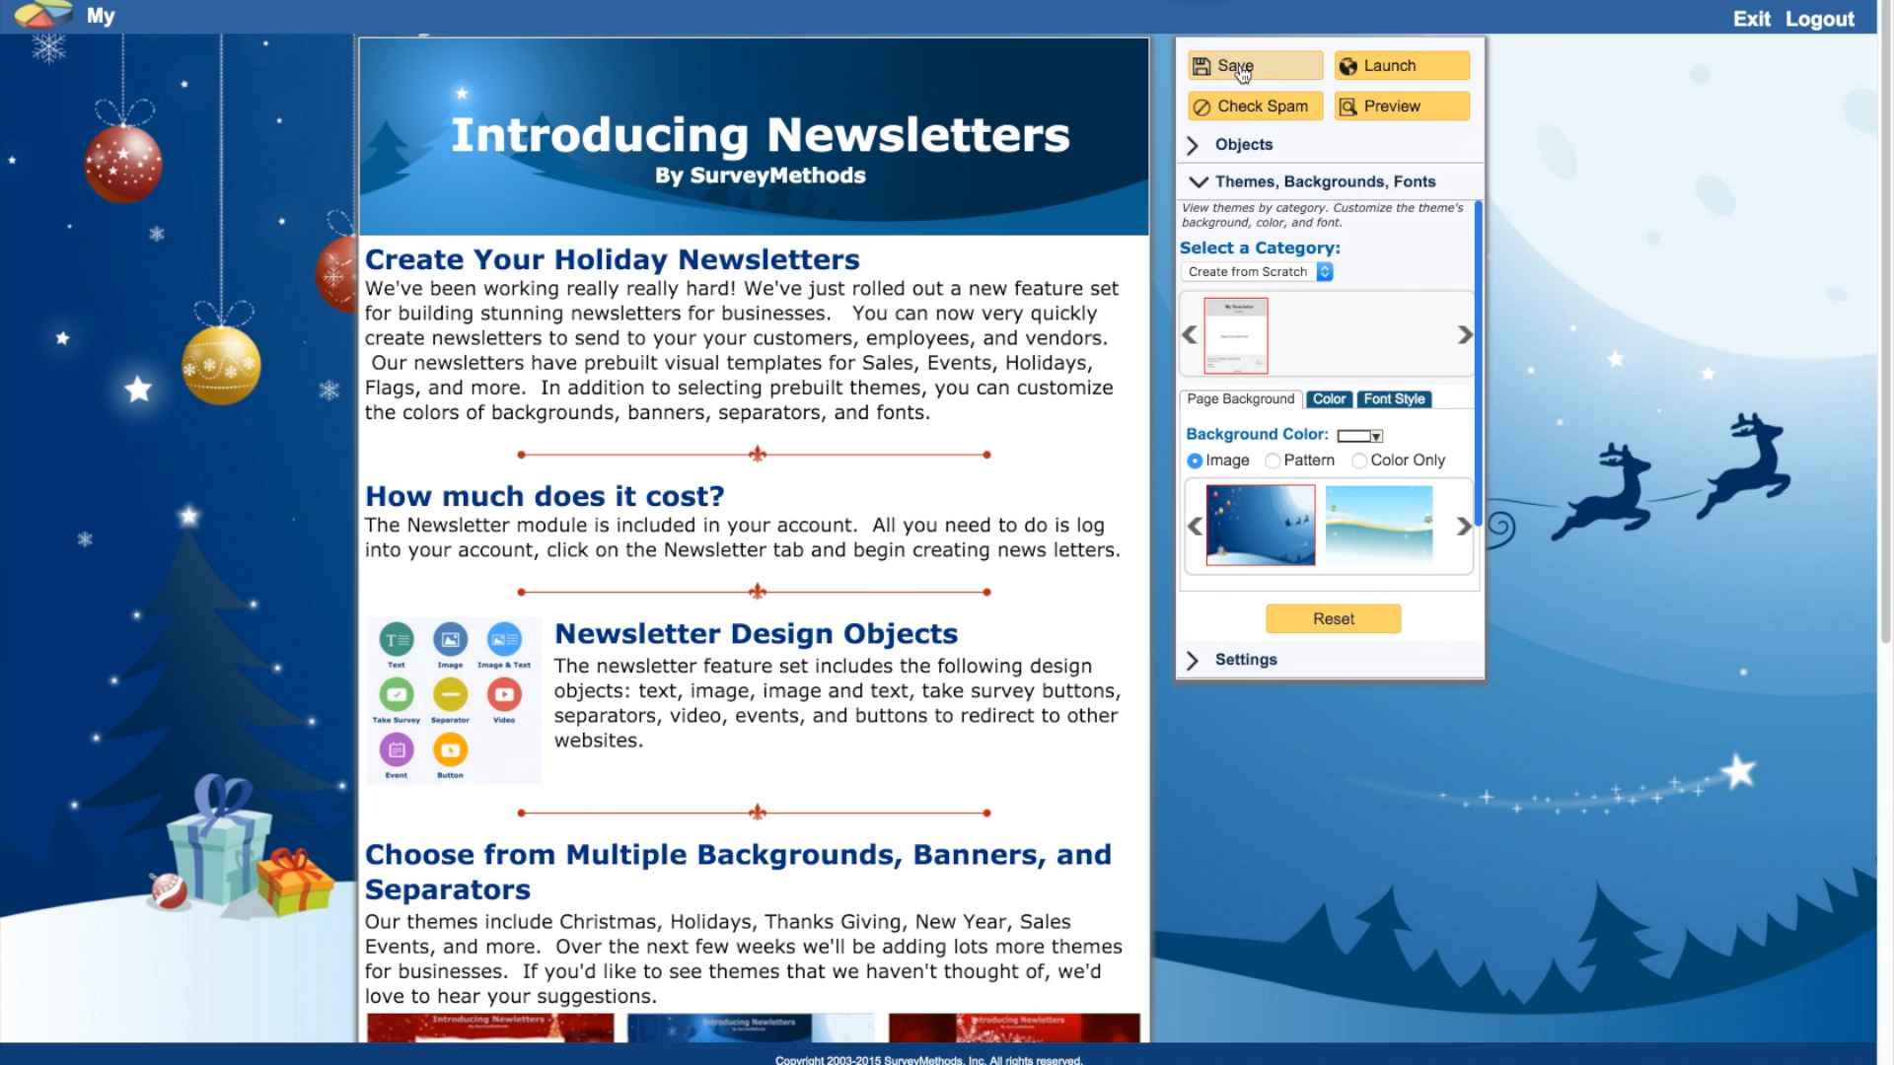
Step: Save the newsletter and open it in full-window preview
click(1242, 69)
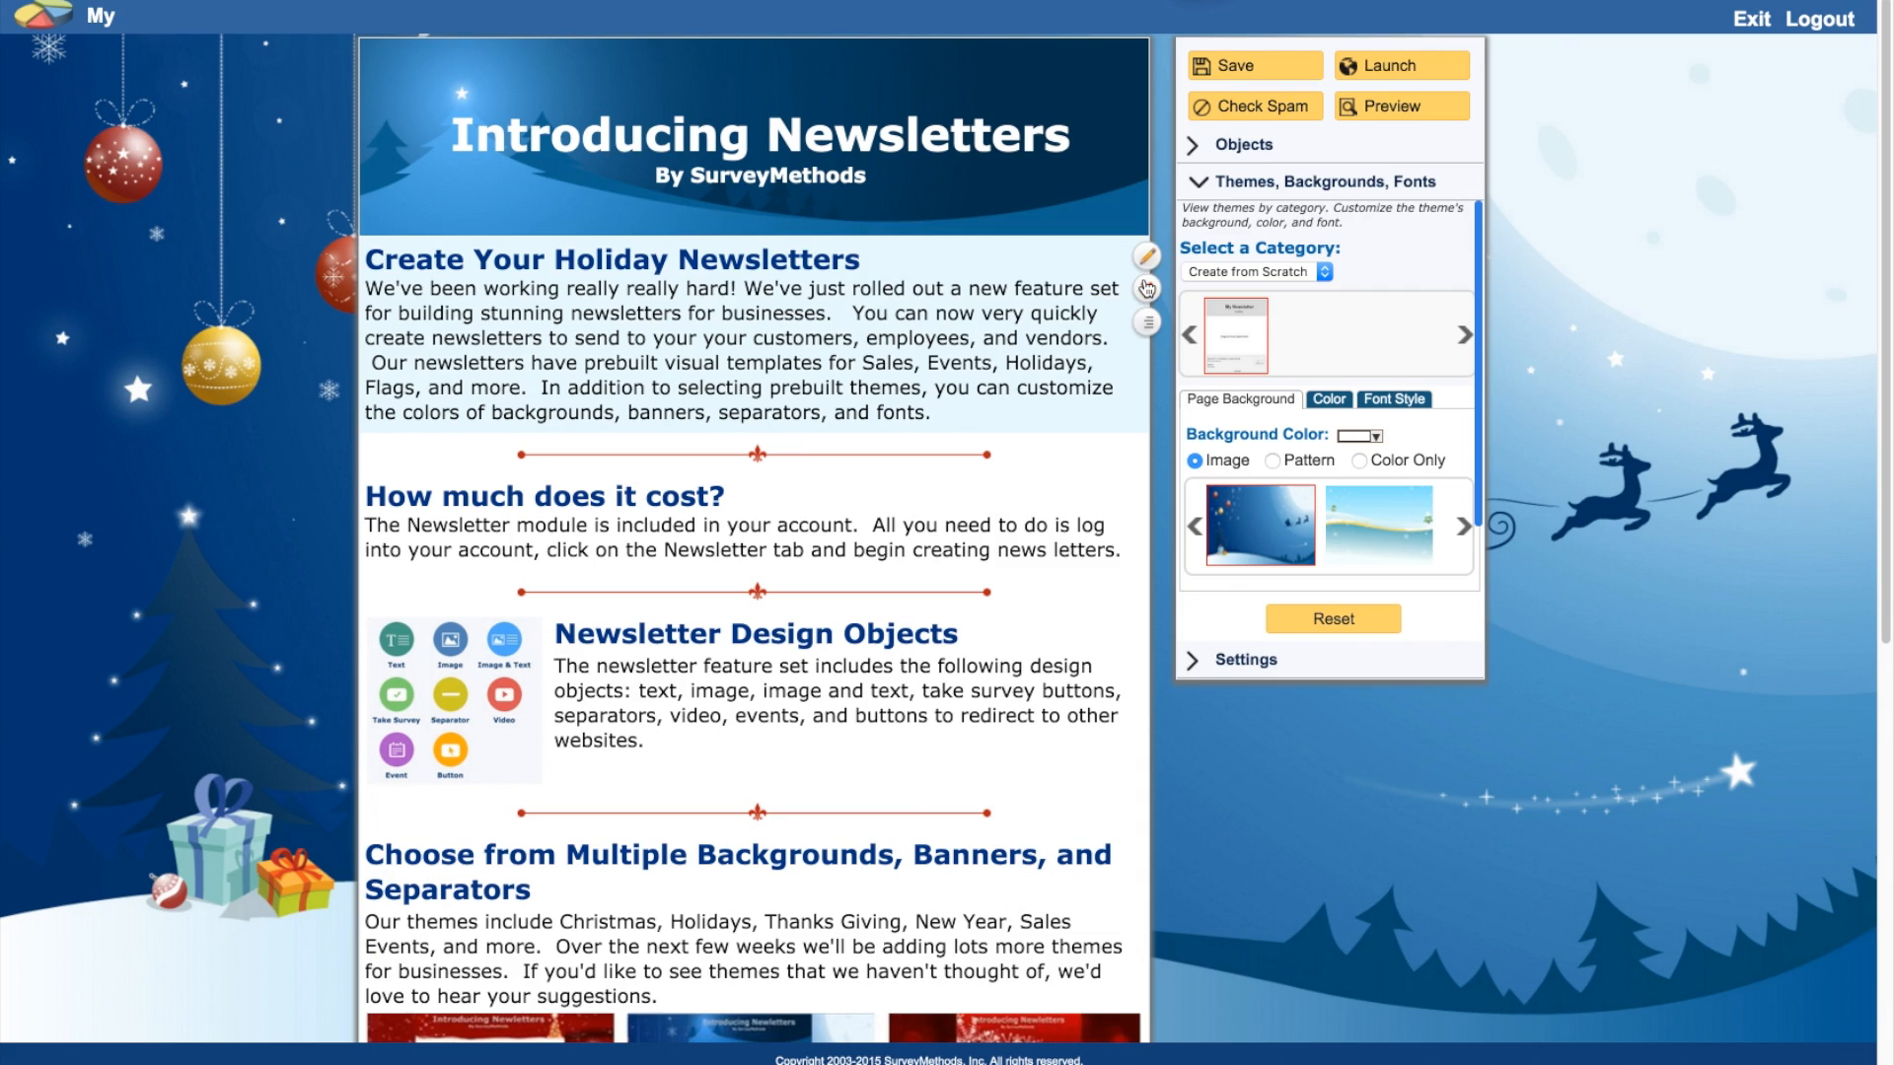
click(1387, 108)
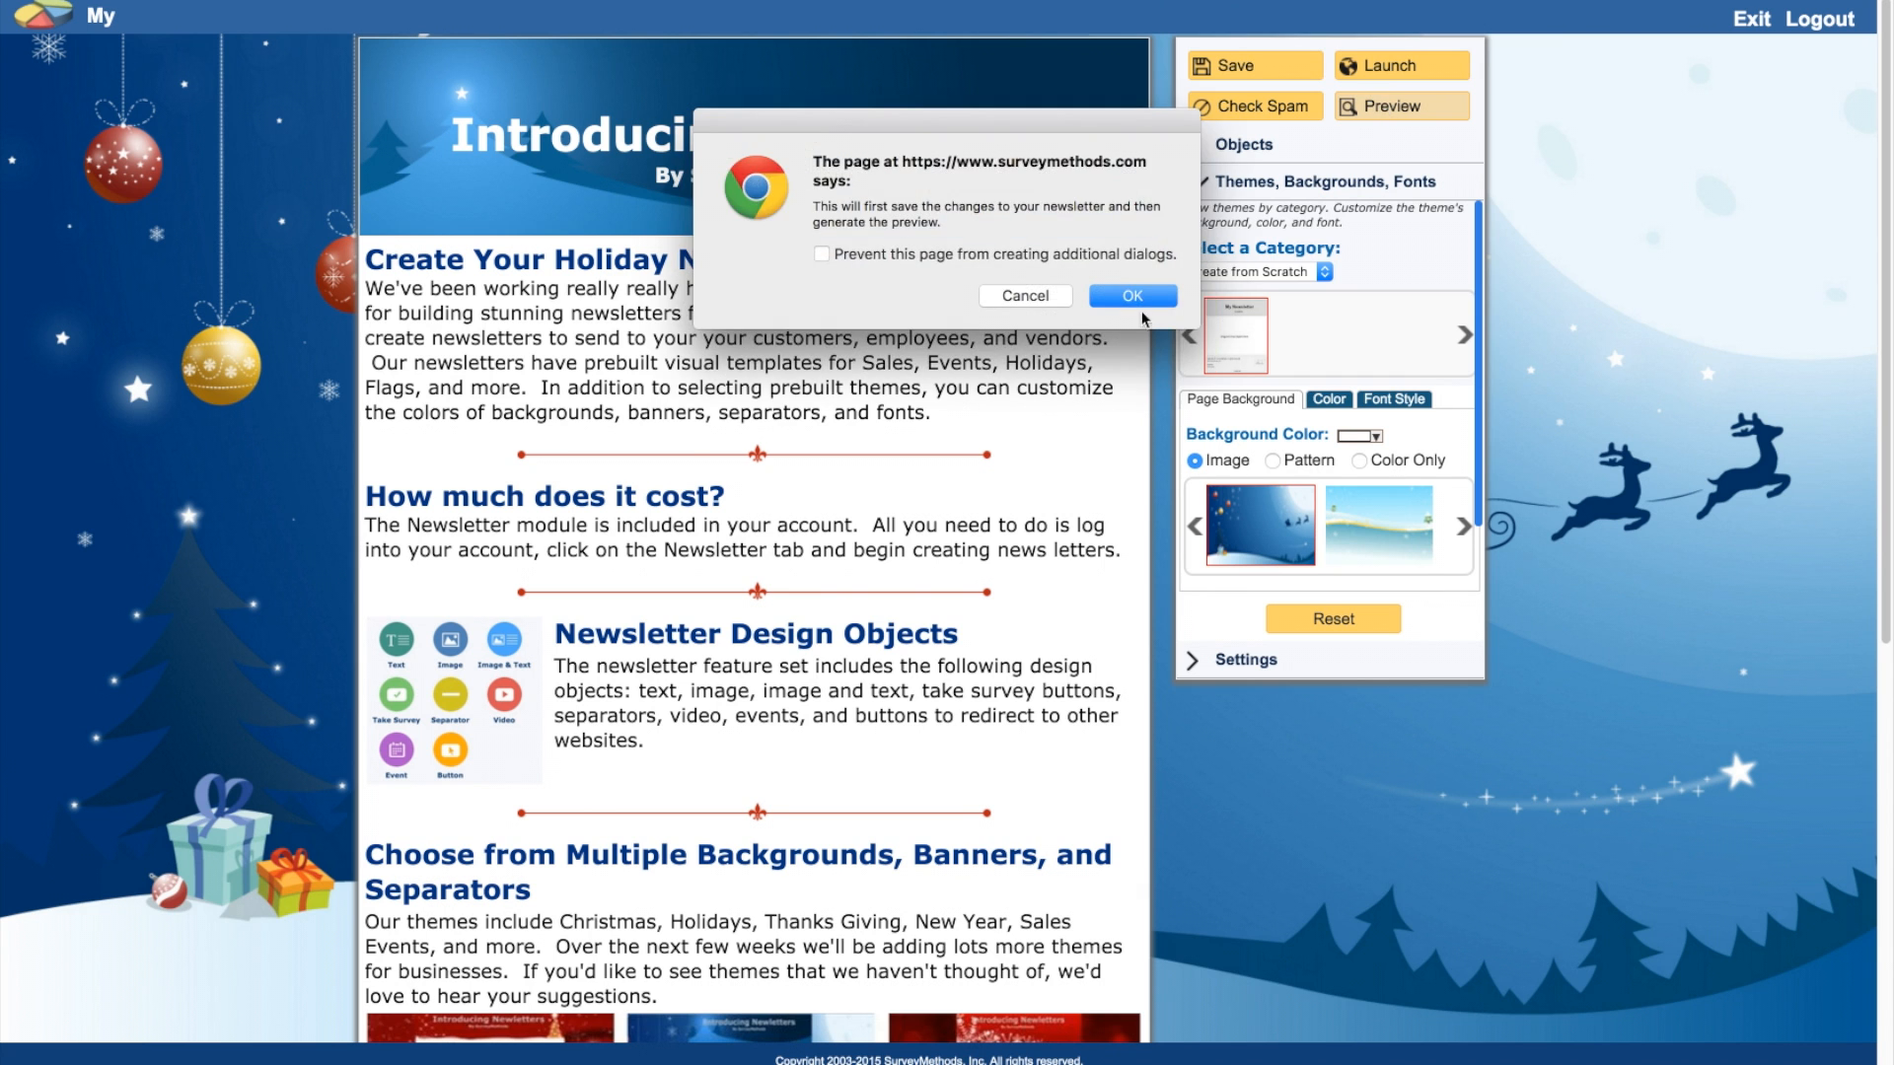
click(1136, 300)
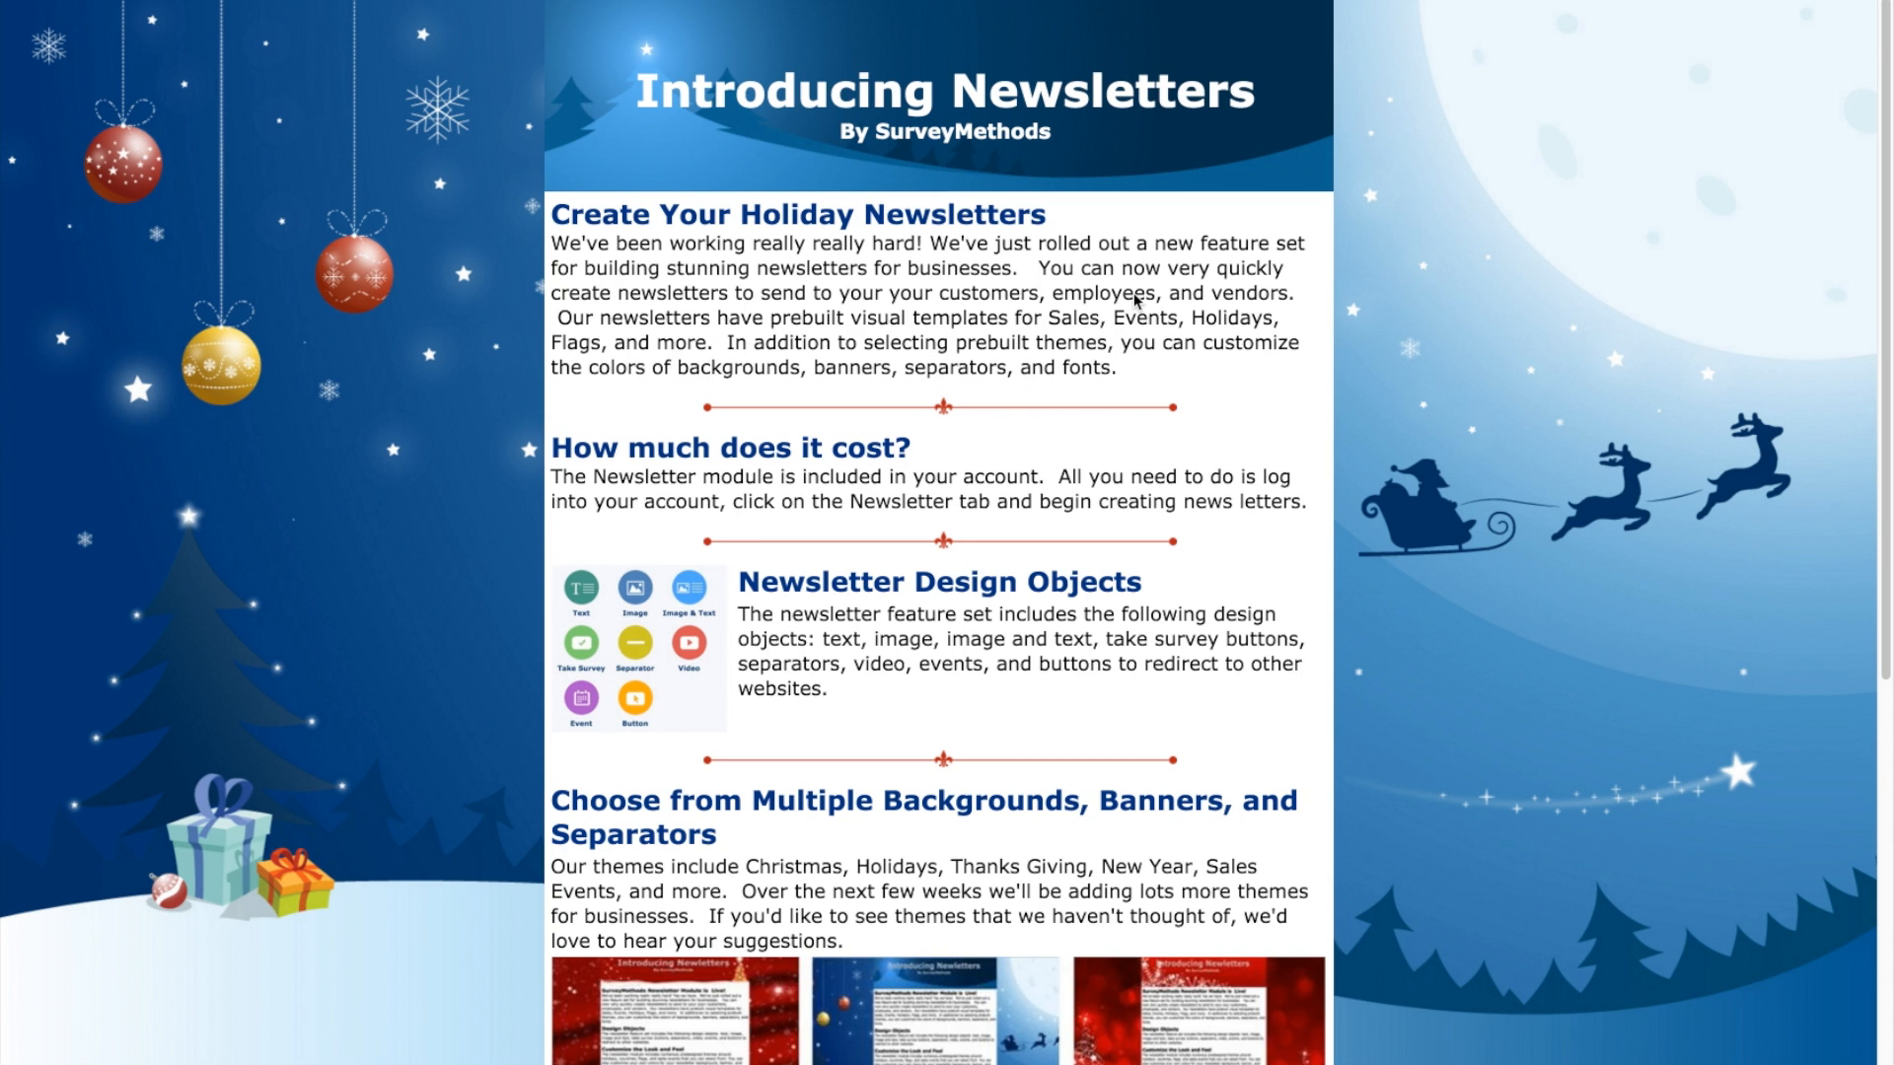